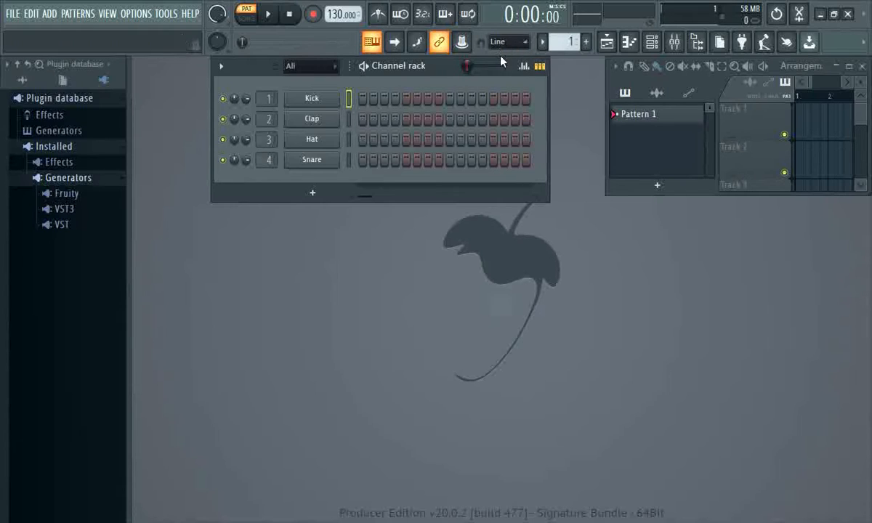
Step: Set the global snap to Line
left_click(524, 44)
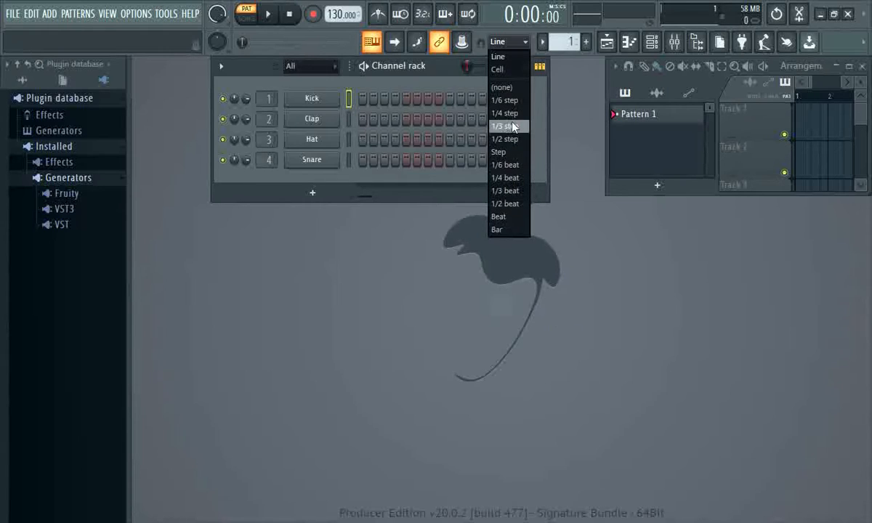
left_click(504, 58)
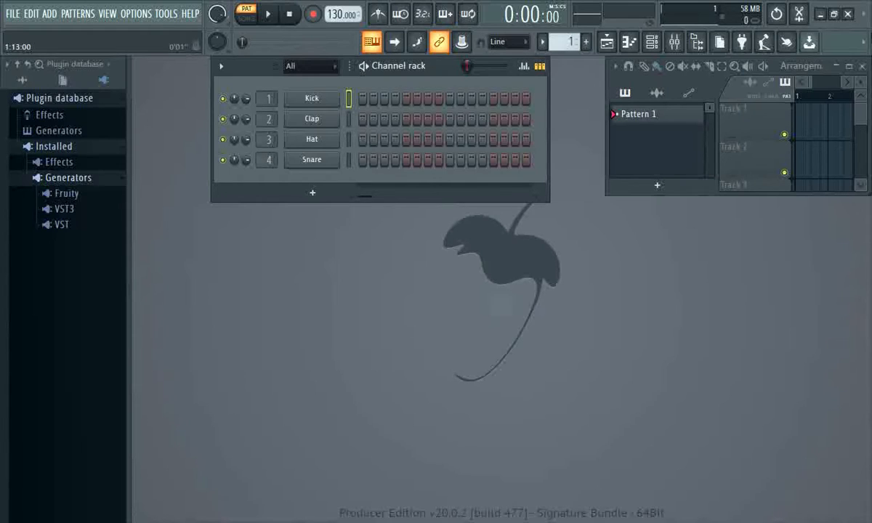
Step: Switch playback to song mode and set the tempo to 113 BPM
left_click(247, 17)
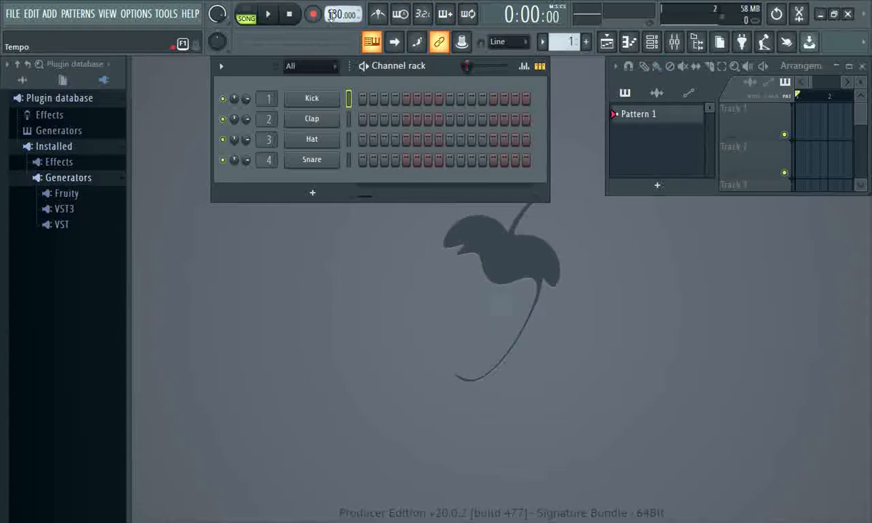
mouse_move(332, 14)
left_mouse_down()
mouse_move(331, 58)
mouse_move(310, 83)
mouse_move(317, 10)
mouse_move(337, 16)
left_mouse_up()
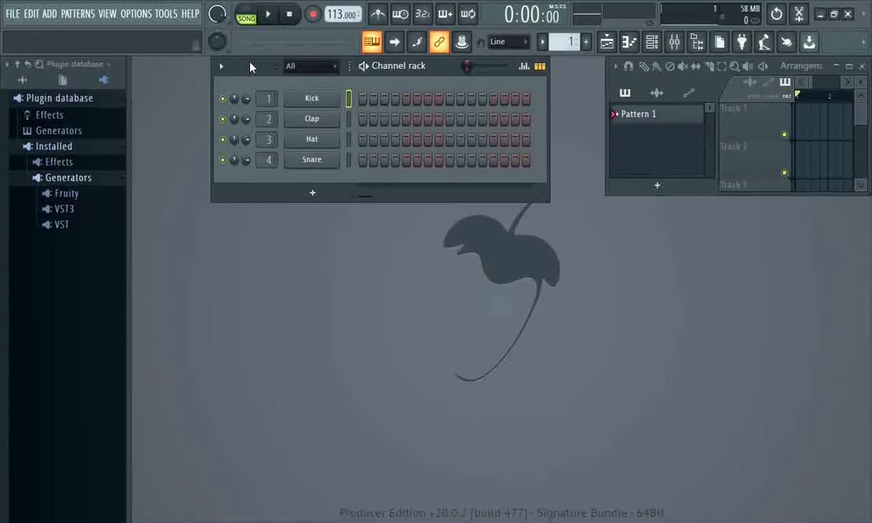
Step: Move the Channel rack lower in the workspace and check its channel display filter options
left_click_drag(250, 66, 249, 105)
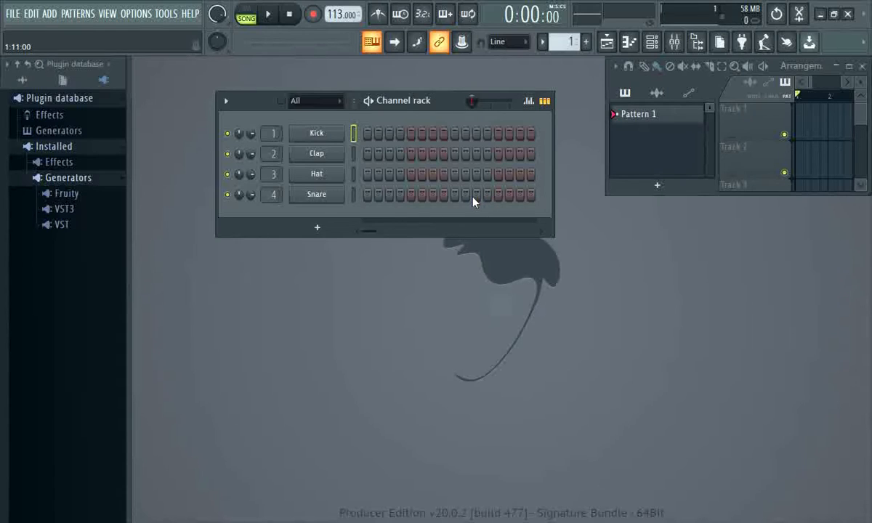
left_click_drag(250, 105, 256, 106)
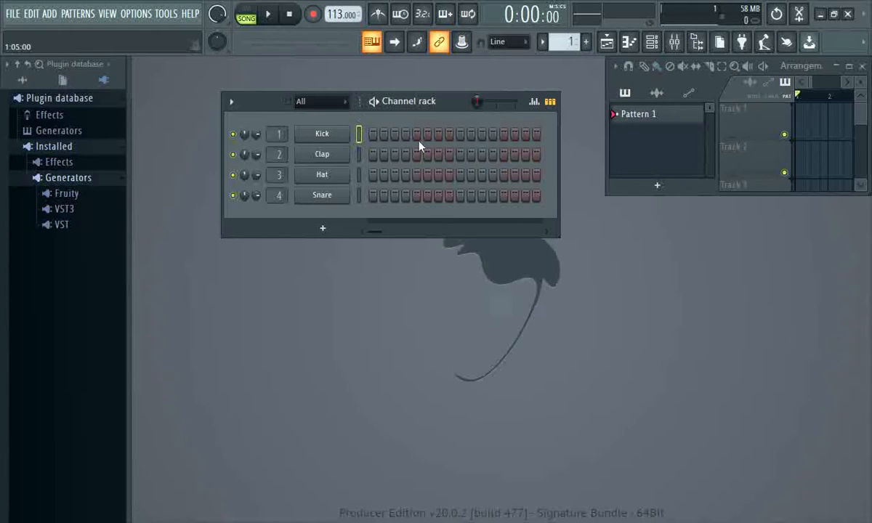
left_click(323, 102)
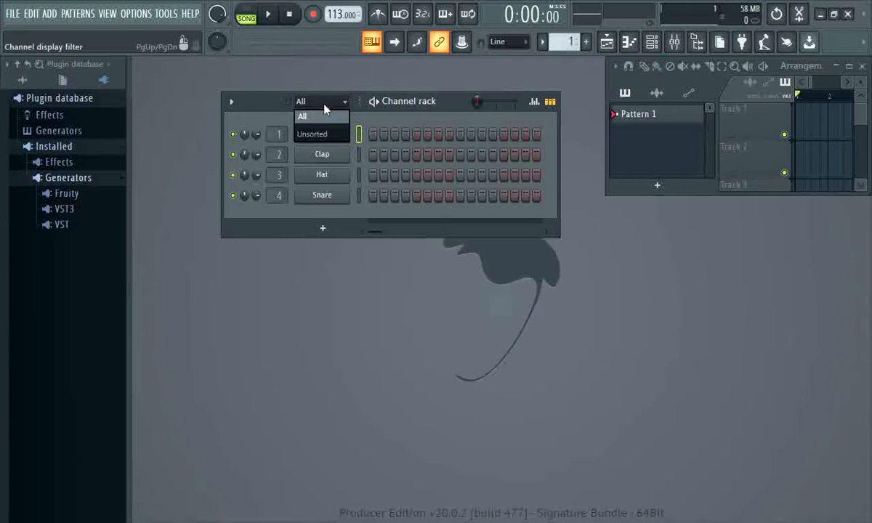
left_click(248, 106)
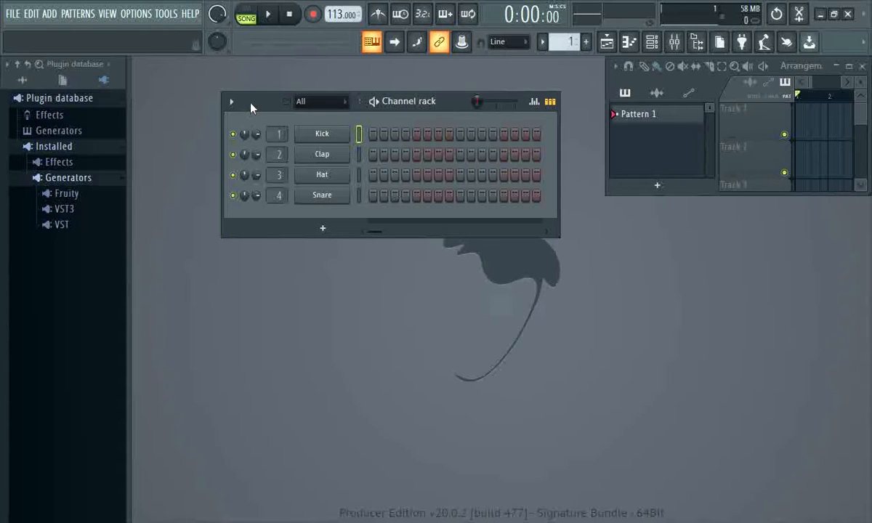
left_click_drag(249, 97, 250, 106)
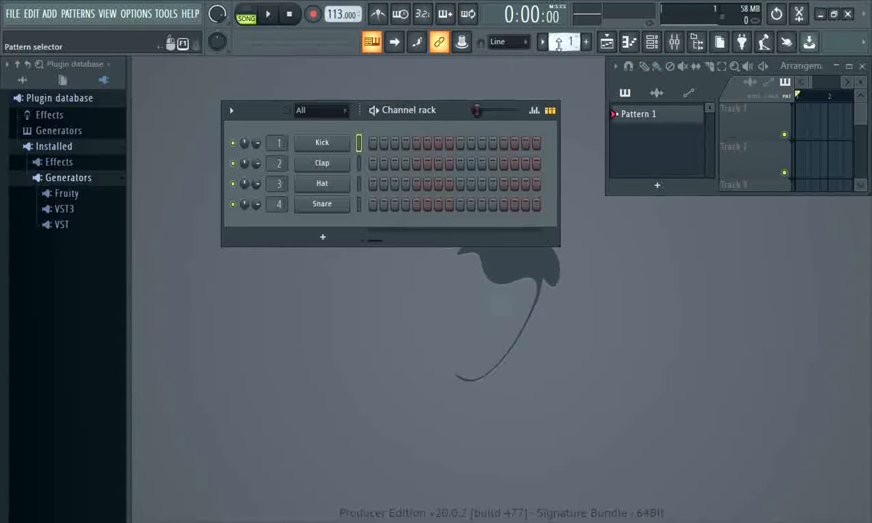
Step: Switch the active pattern to 2 and back to 1
left_click_drag(559, 43, 559, 39)
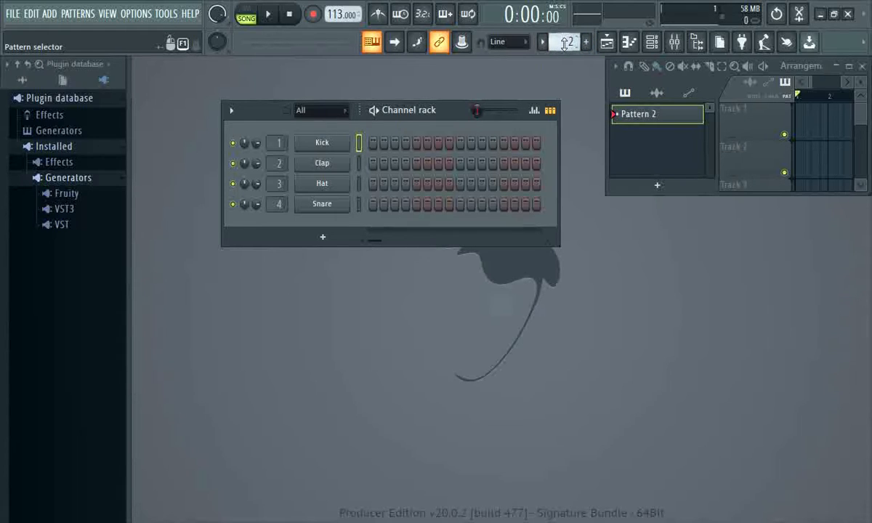
left_click_drag(565, 43, 559, 56)
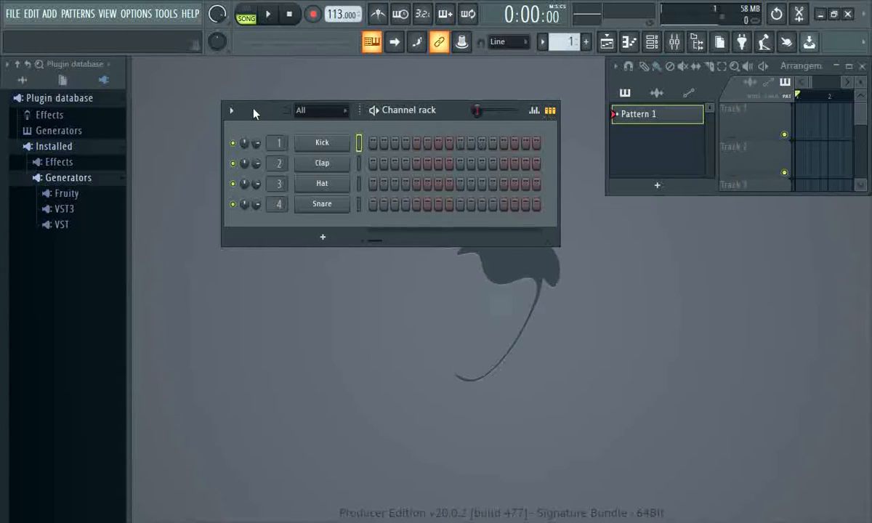
left_click_drag(254, 113, 252, 107)
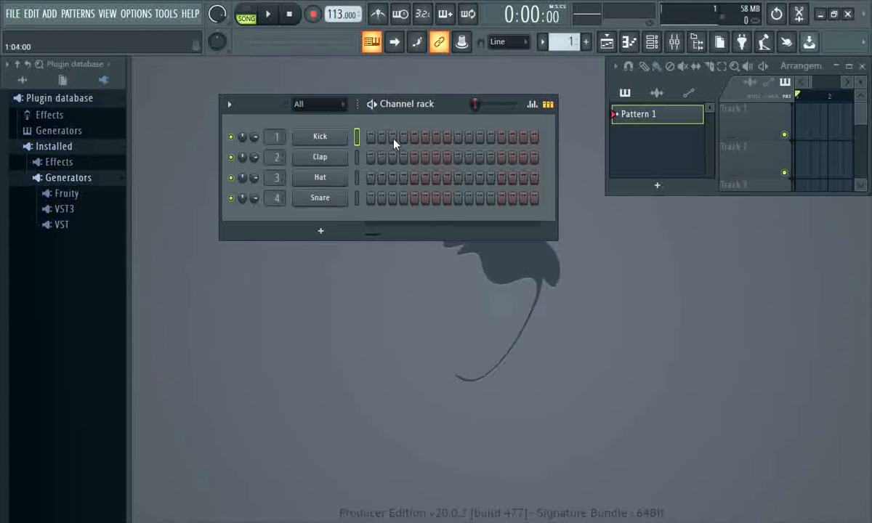
Step: Examine the playlist's tracks with its window maximized and about six bars of the timeline shown, and close it
left_click(609, 43)
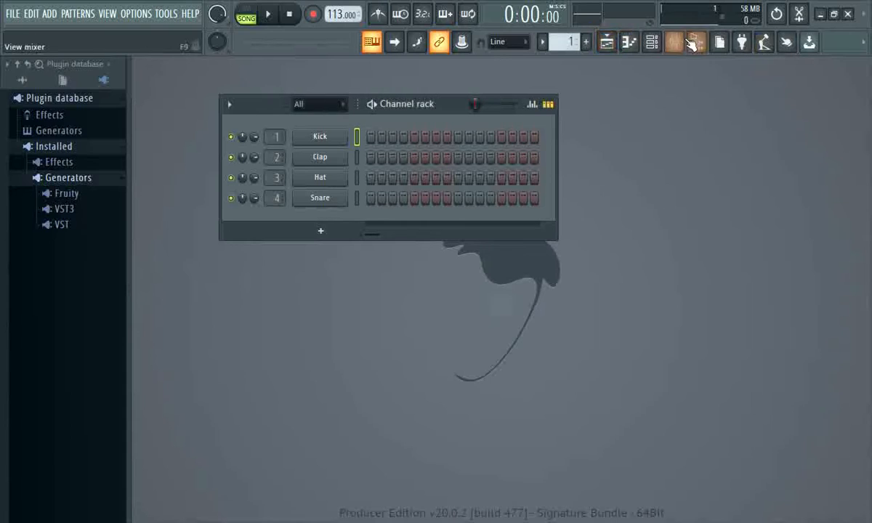
left_click(609, 44)
left_click(849, 66)
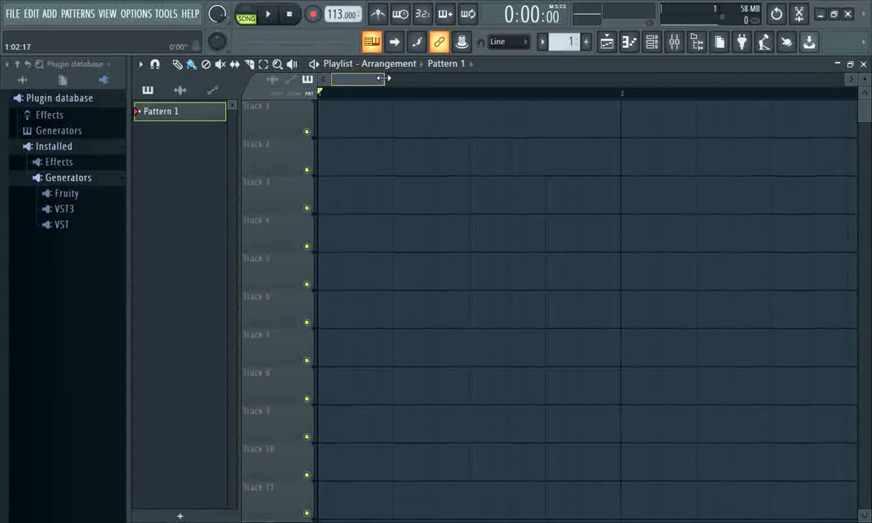
left_click_drag(383, 79, 443, 83)
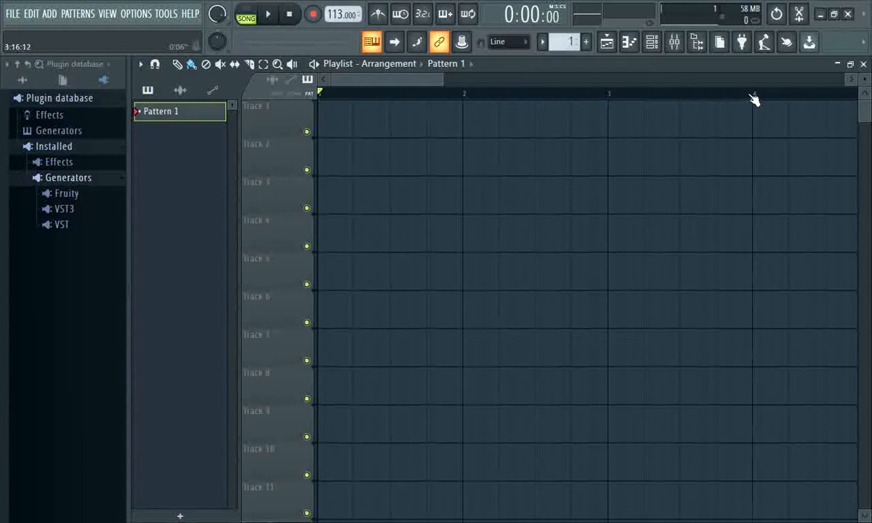
left_click_drag(441, 81, 500, 87)
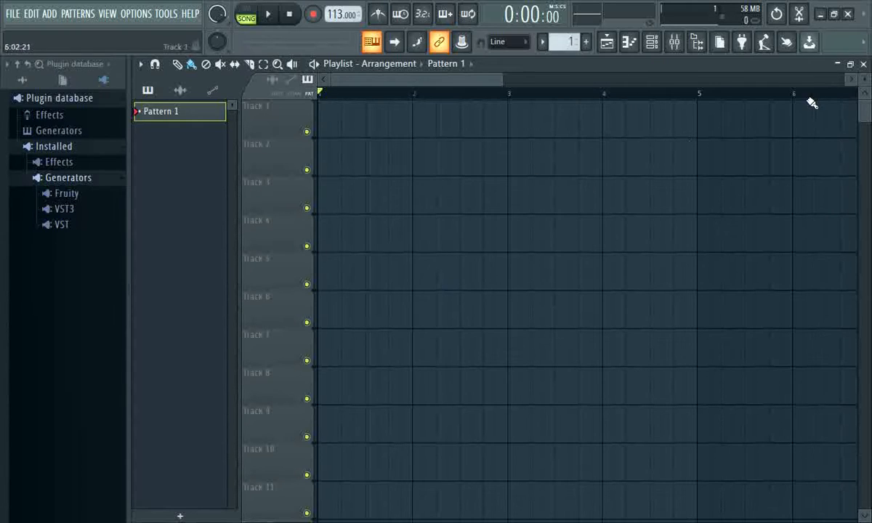
left_click(864, 64)
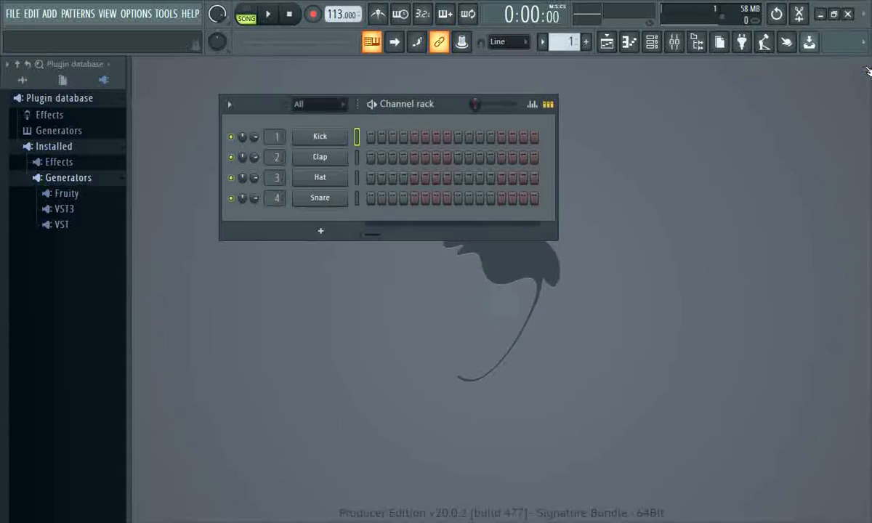
Step: Place three short notes at A6, F#6 and A6 across the first two bars of the Kick channel's piano roll
left_click(652, 43)
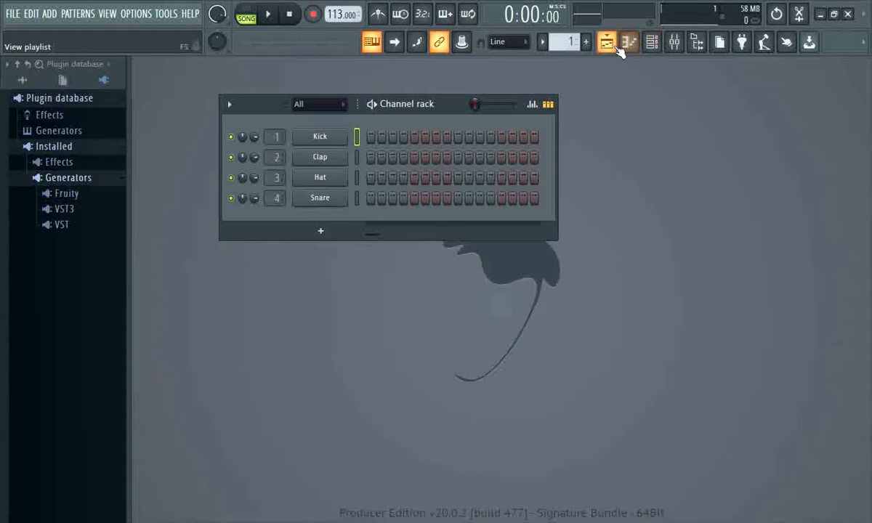
left_click(630, 43)
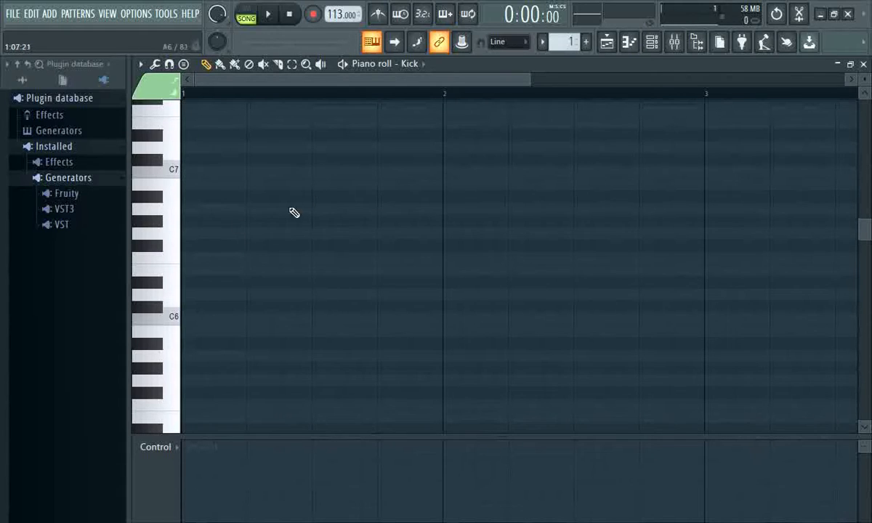
left_click(185, 209)
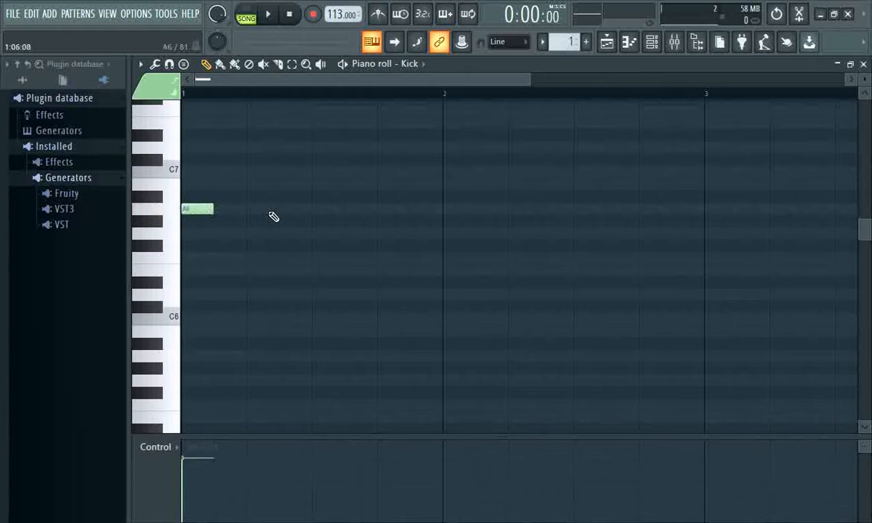
left_click(317, 246)
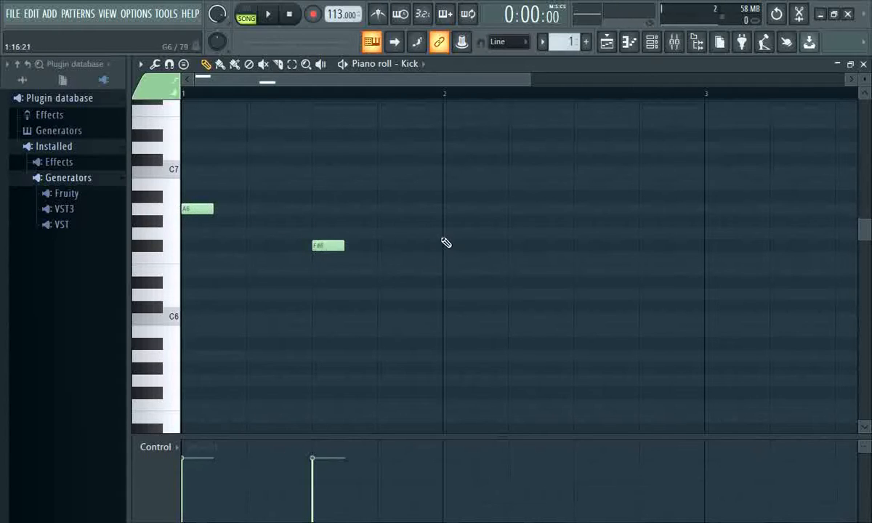
left_click(462, 208)
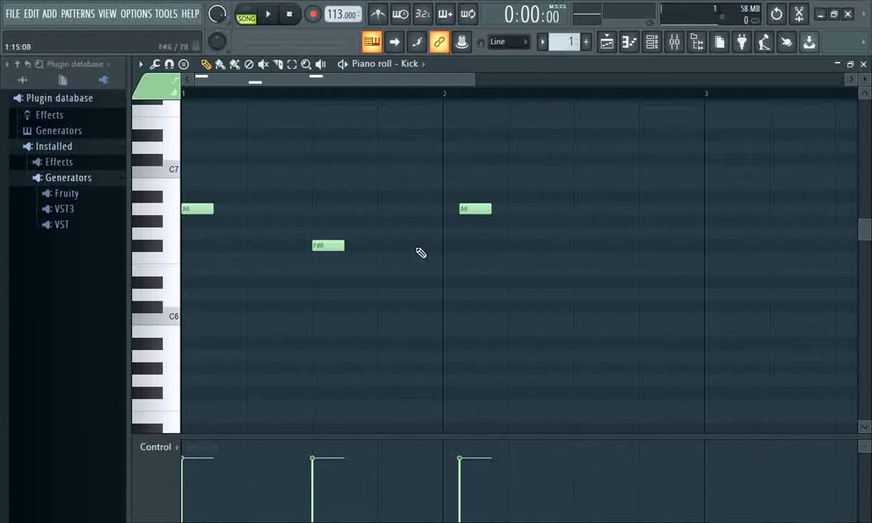
Step: Delete all three test notes from the Kick piano roll and close it
right_click(472, 210)
right_click(327, 246)
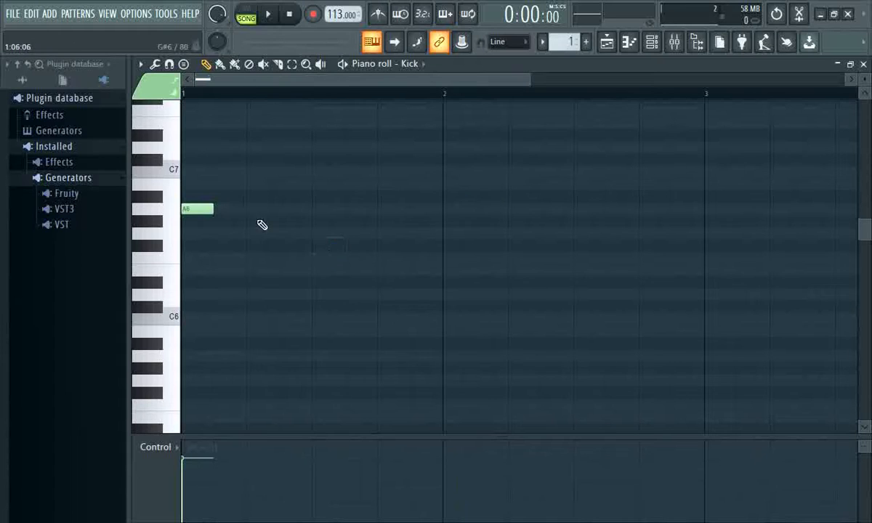
right_click(197, 211)
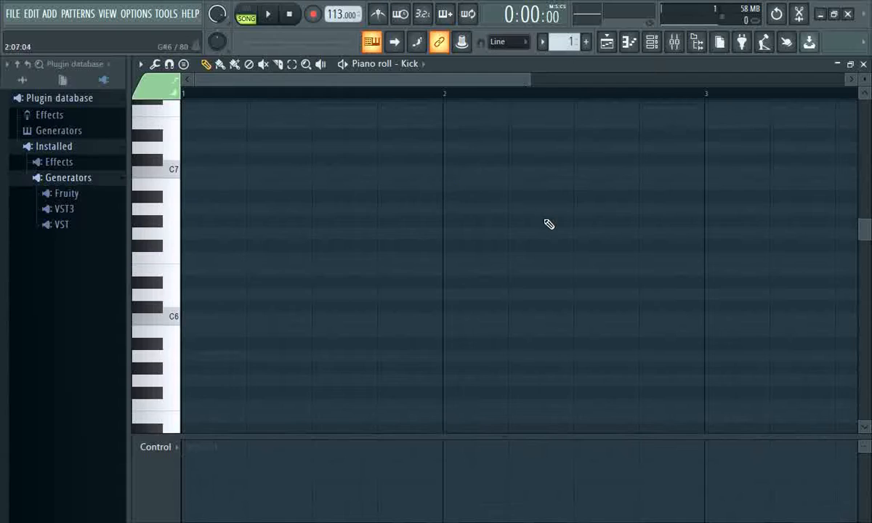
left_click(864, 64)
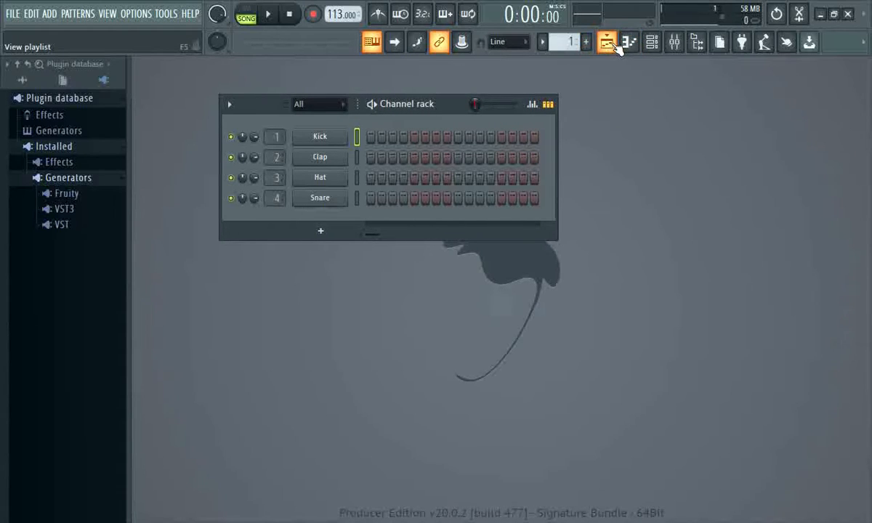
Step: Examine the mixer, selecting the Insert 1 and Insert 2 tracks, and close it
left_click(678, 45)
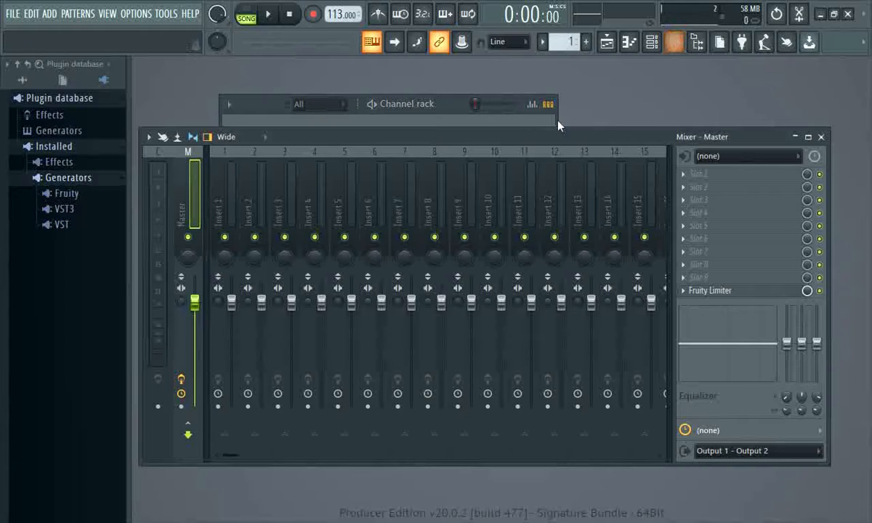
left_click_drag(543, 133, 567, 88)
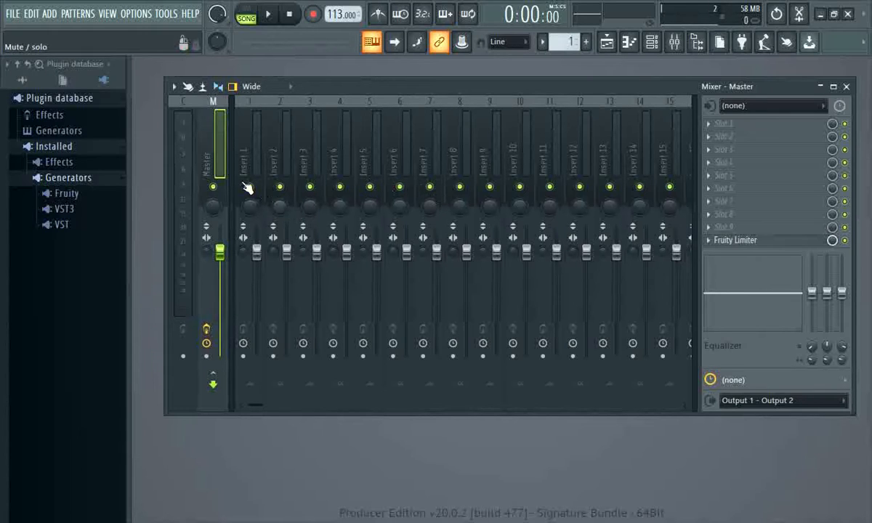
left_click(251, 154)
left_click(276, 148)
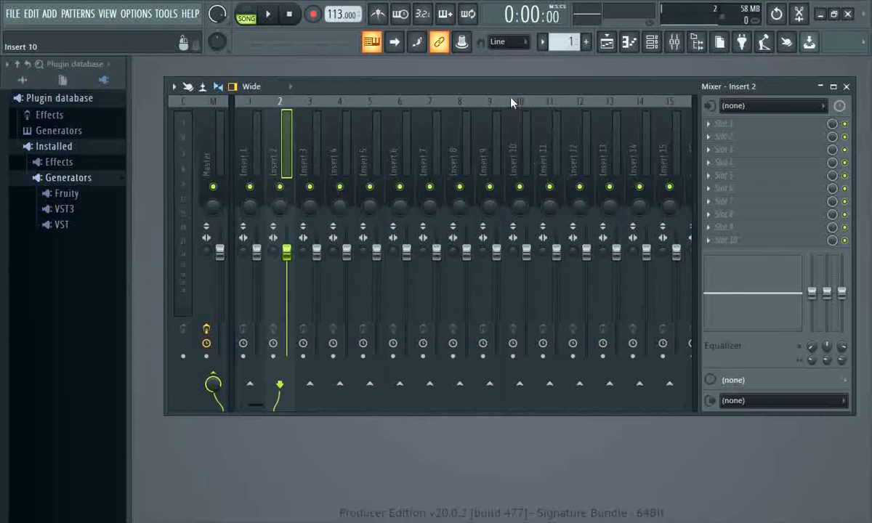
left_click_drag(485, 90, 466, 93)
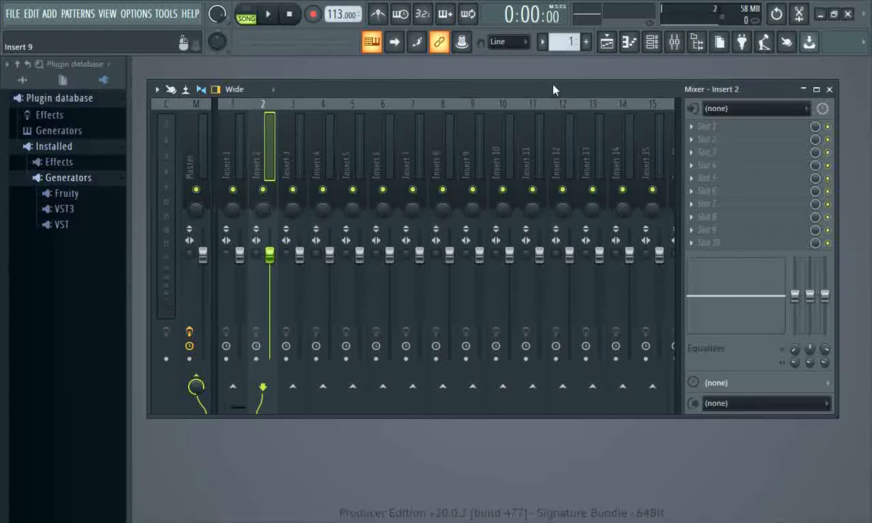
left_click(831, 90)
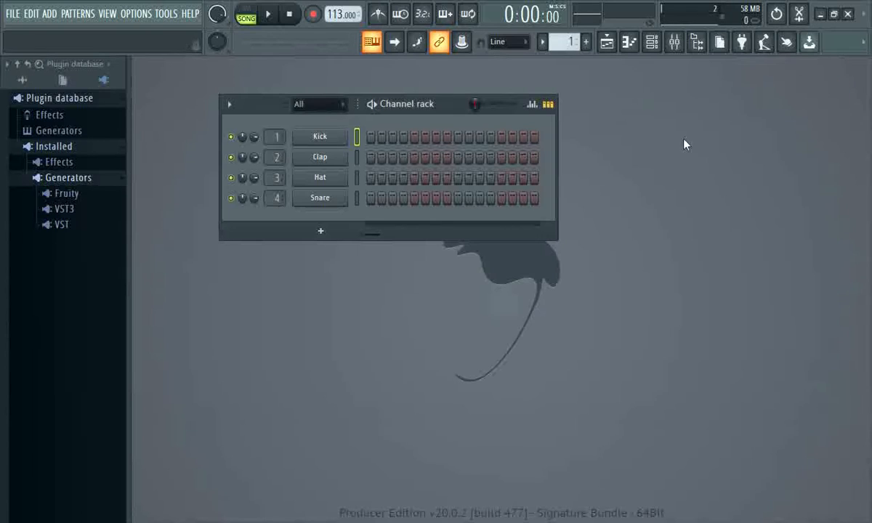
Step: Hide and reshow the Channel rack, and move it slightly within the workspace
left_click(652, 42)
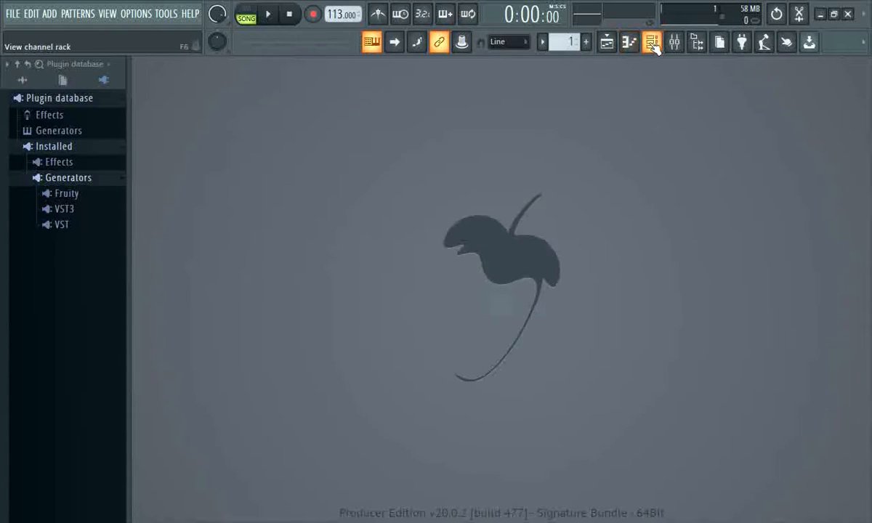
left_click(652, 42)
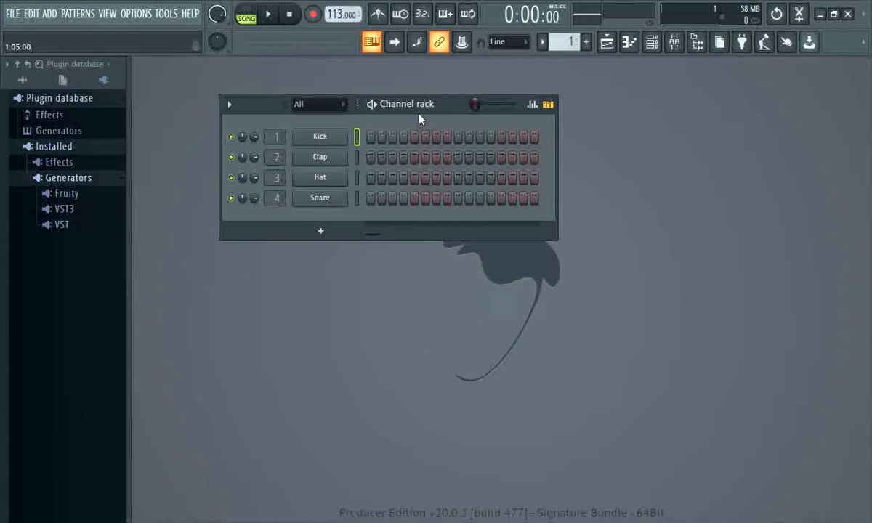
left_click_drag(439, 106, 467, 106)
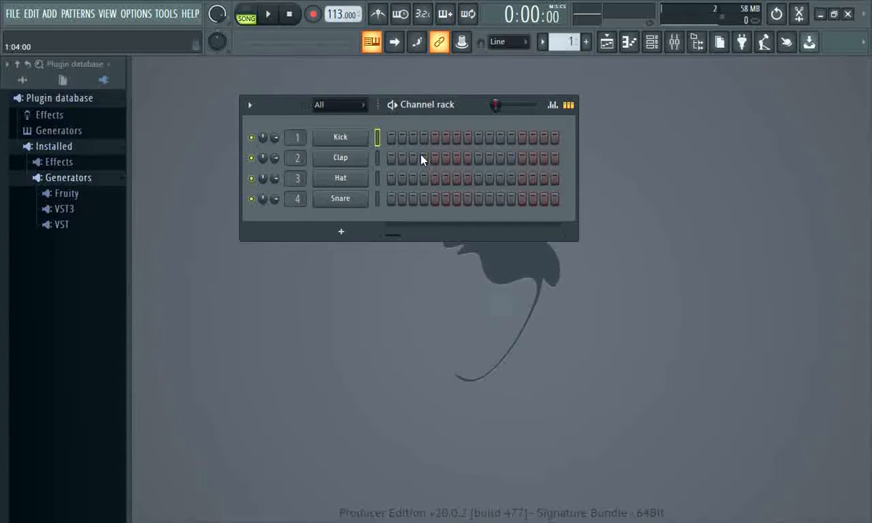
Step: Turn on the metronome and switch playback to pattern mode
left_click(378, 14)
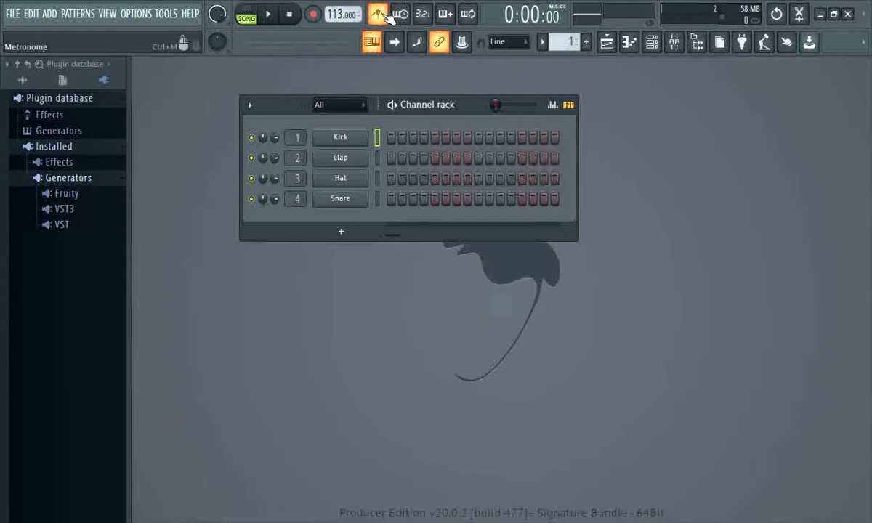
left_click(246, 14)
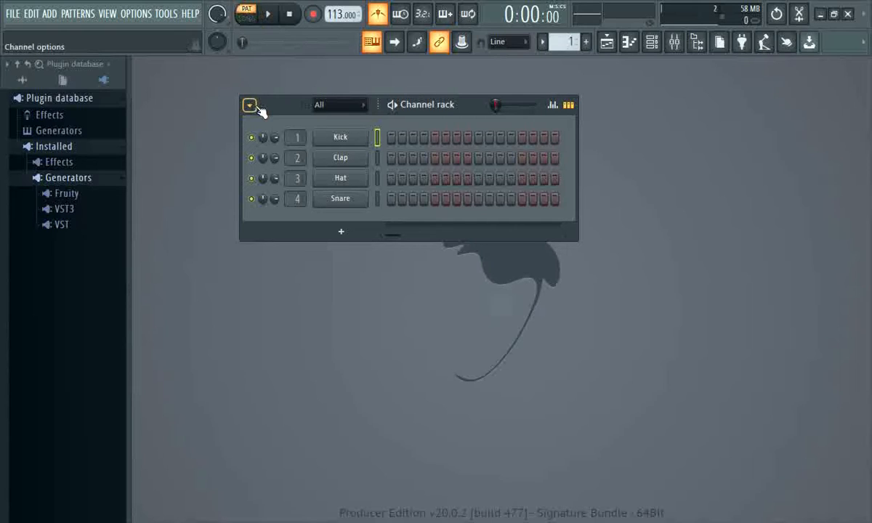
Step: Set the project tempo to 100 BPM and listen to the metronome before and after the change
left_click(272, 16)
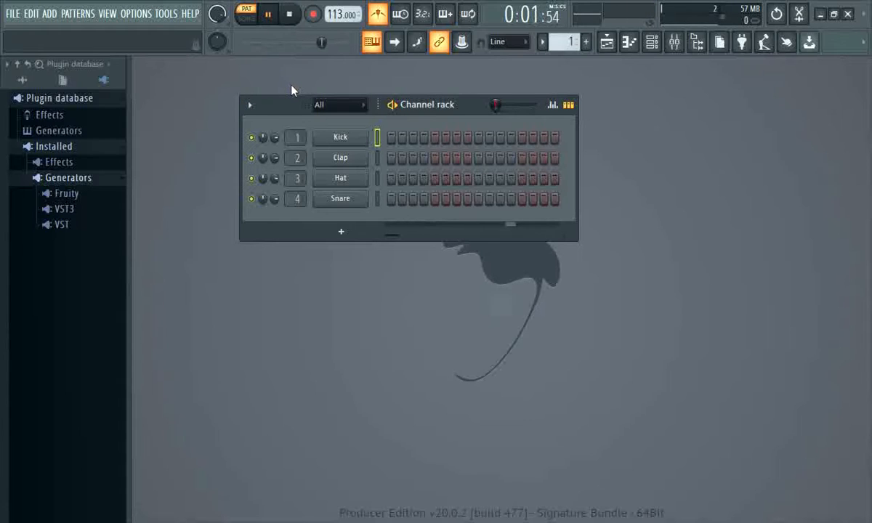
left_click(290, 15)
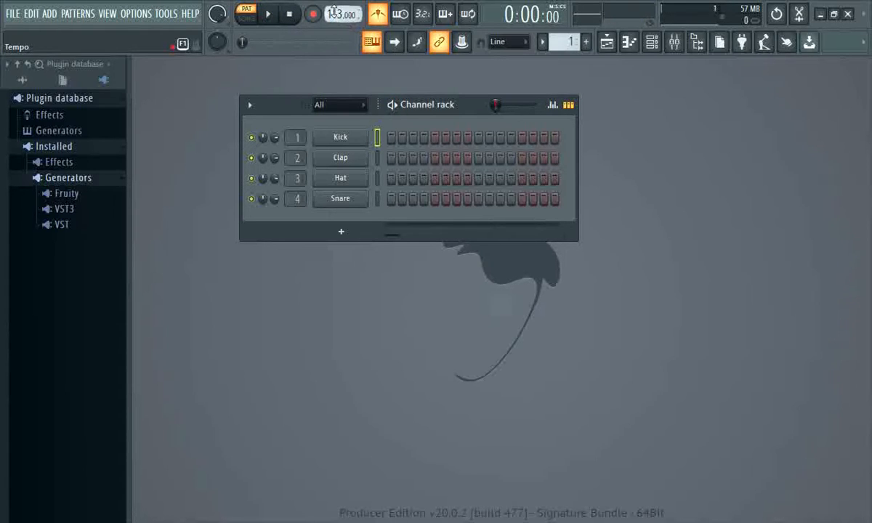
left_click_drag(333, 15, 317, 29)
left_click_drag(335, 16, 318, 33)
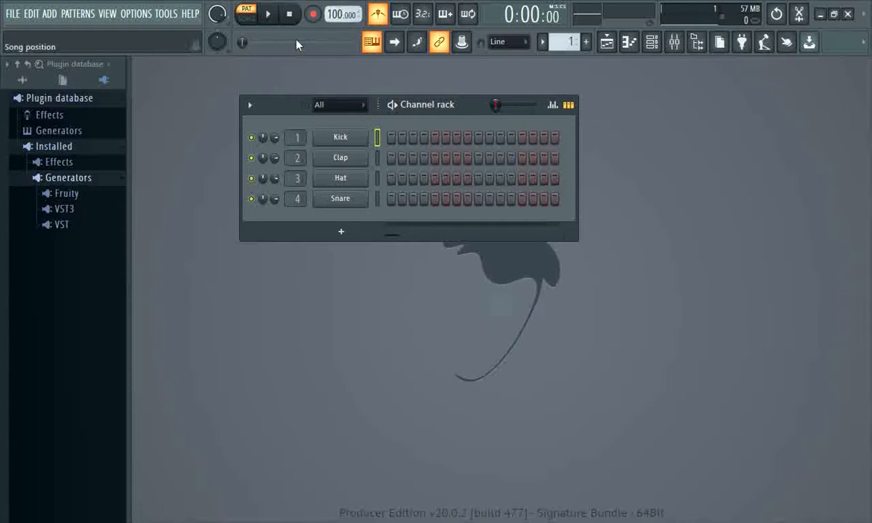
left_click(270, 22)
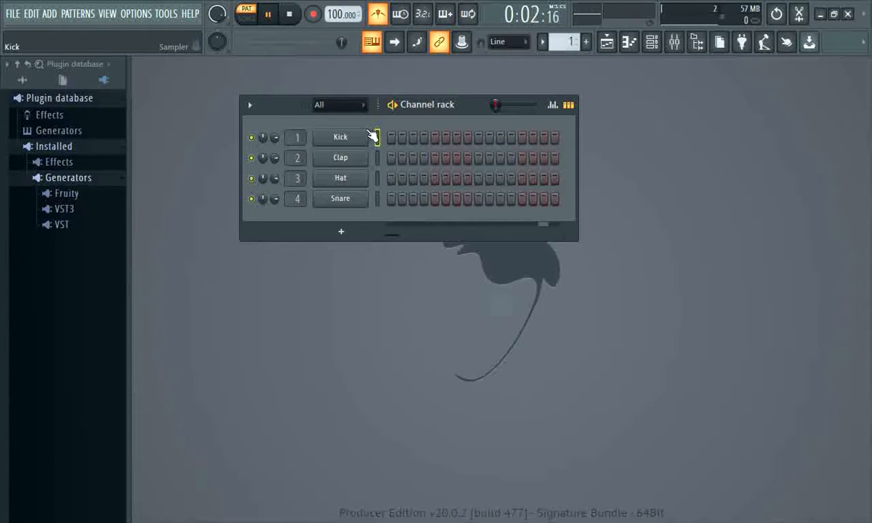
key("space")
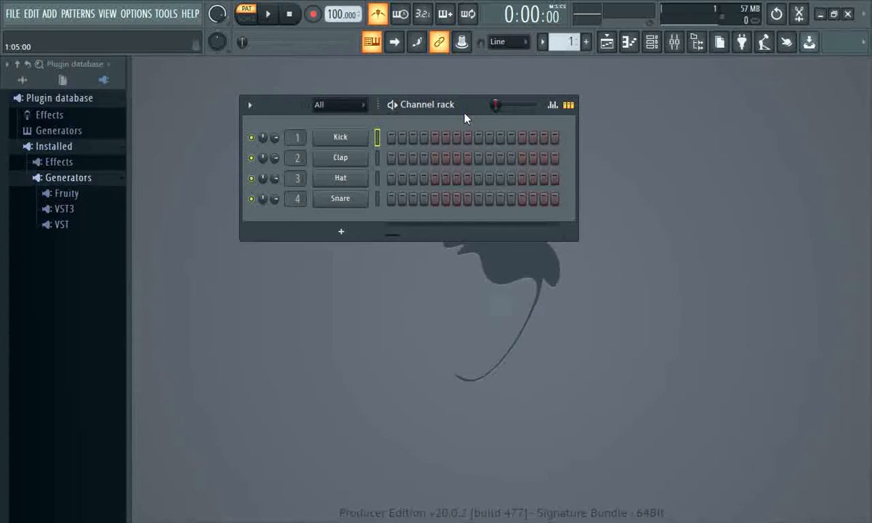
Step: Turn off the metronome and program audible Kick hits on steps 1, 5, 9 and 13 in the Channel rack
left_click_drag(460, 105, 437, 105)
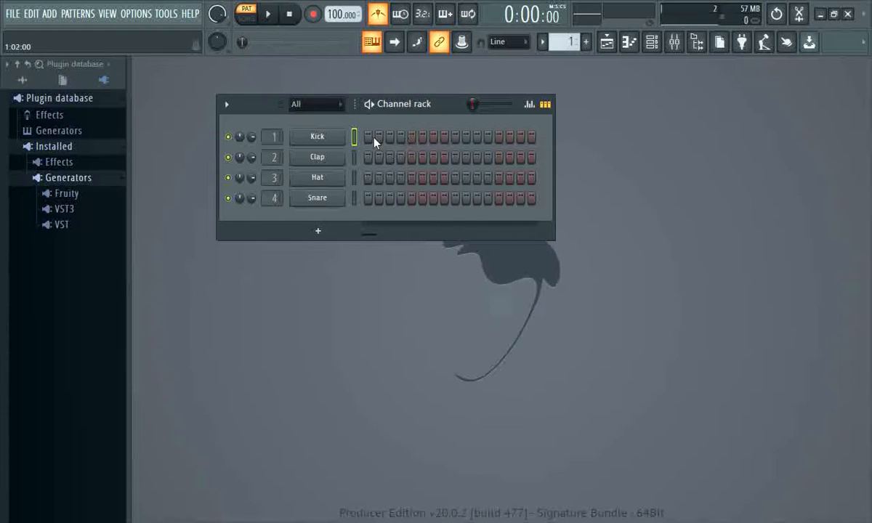
key("ctrl+m")
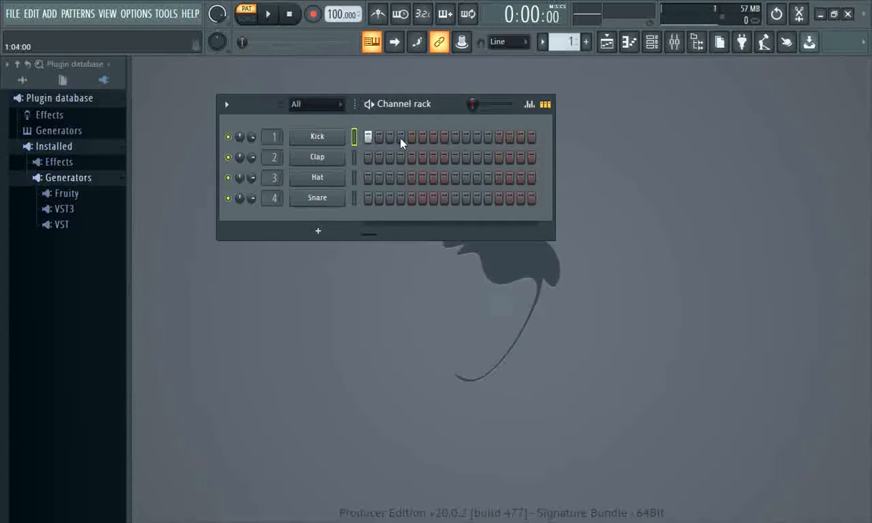
left_click(412, 138)
left_click(270, 14)
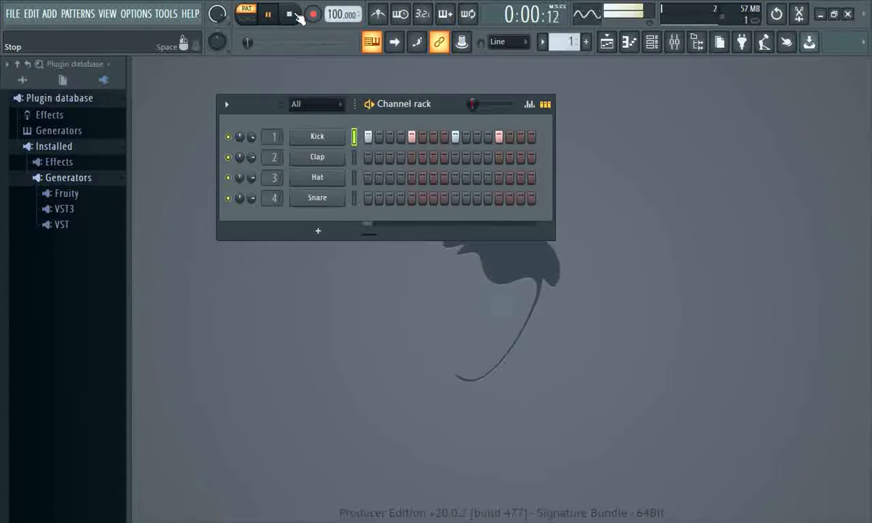
left_click(290, 15)
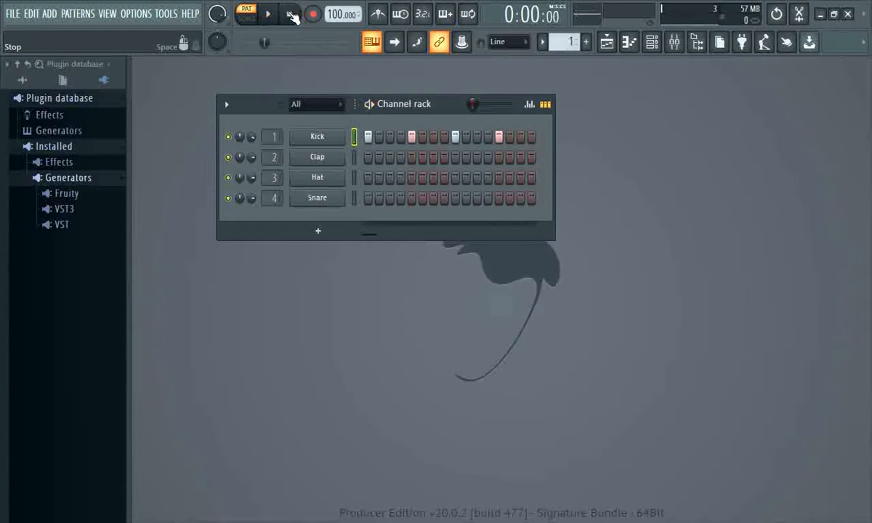
Step: Program Snare hits on steps 4, 7, 12 and 15 while auditioning them against the Kick
left_click(400, 199)
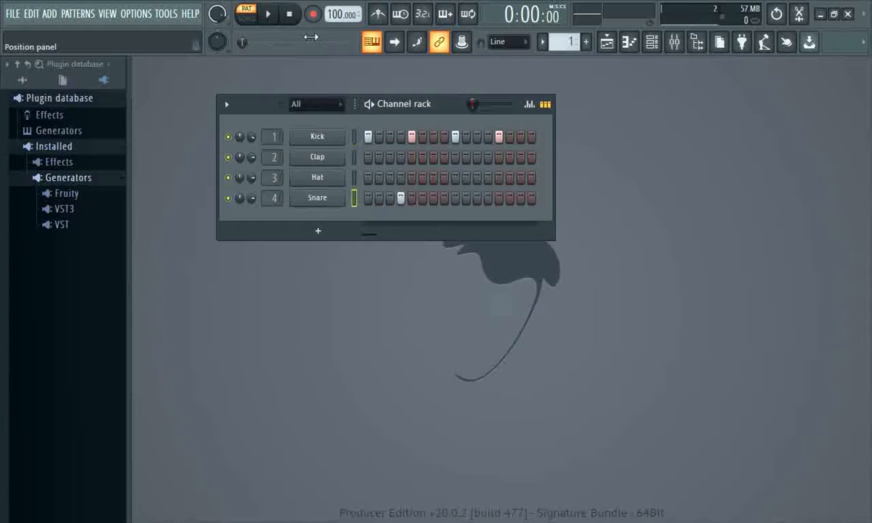
left_click(268, 15)
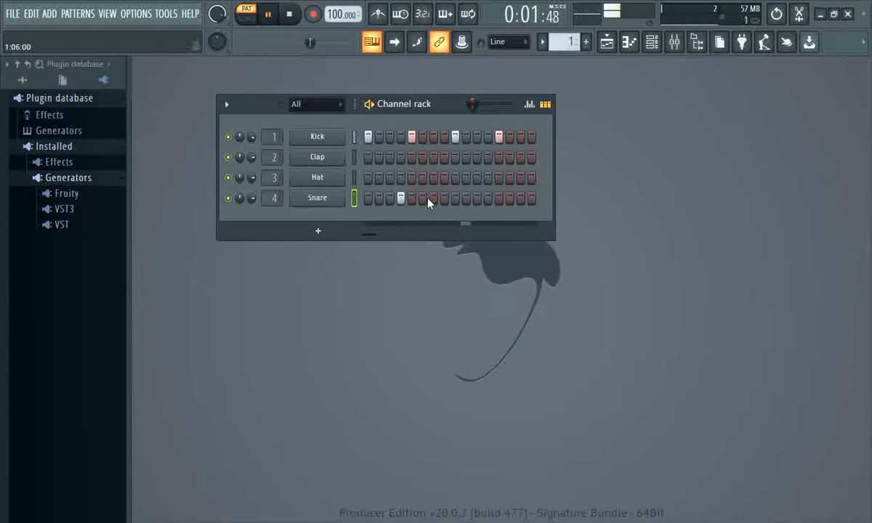
left_click(433, 198)
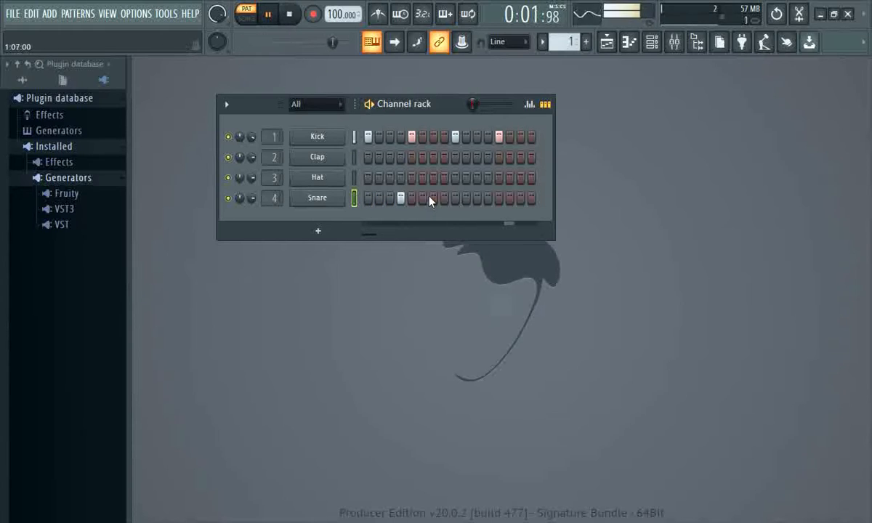
left_click(489, 199)
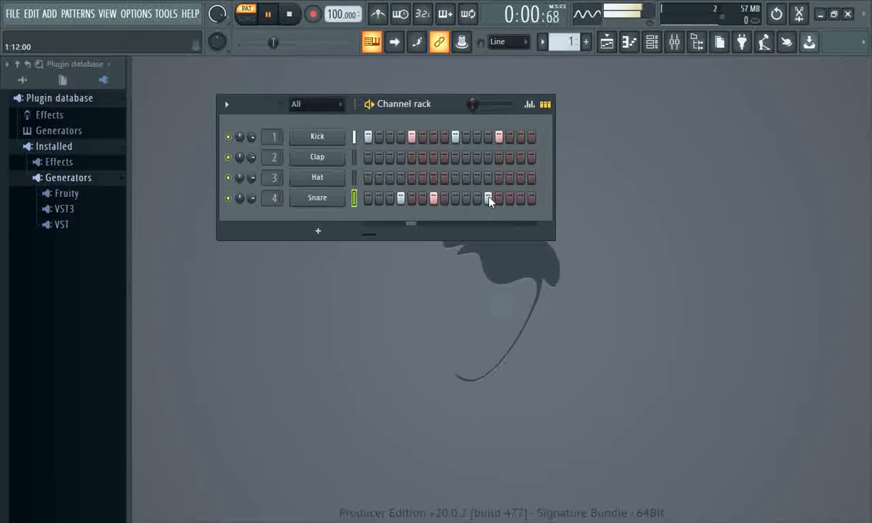
left_click(519, 199)
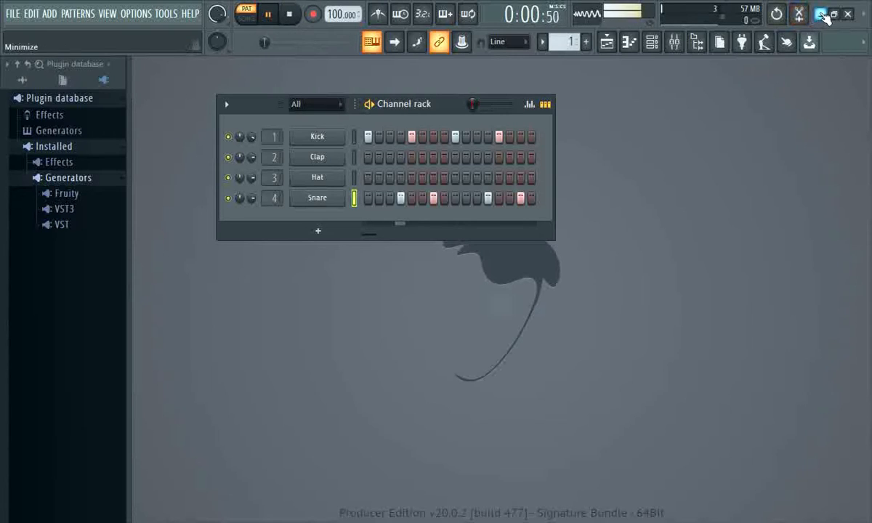
left_click(290, 15)
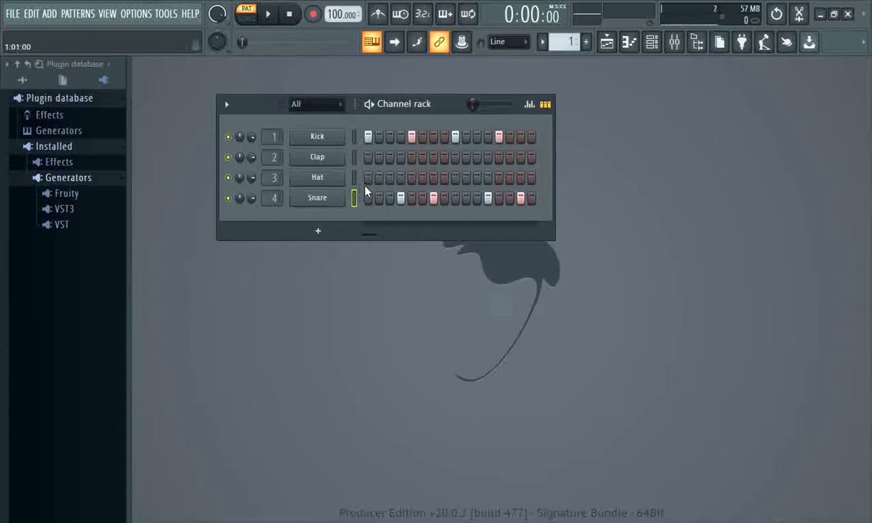
Step: Program Hat hits on every odd step from 1 to 15 during playback and lower the Hat channel's volume
left_click(270, 16)
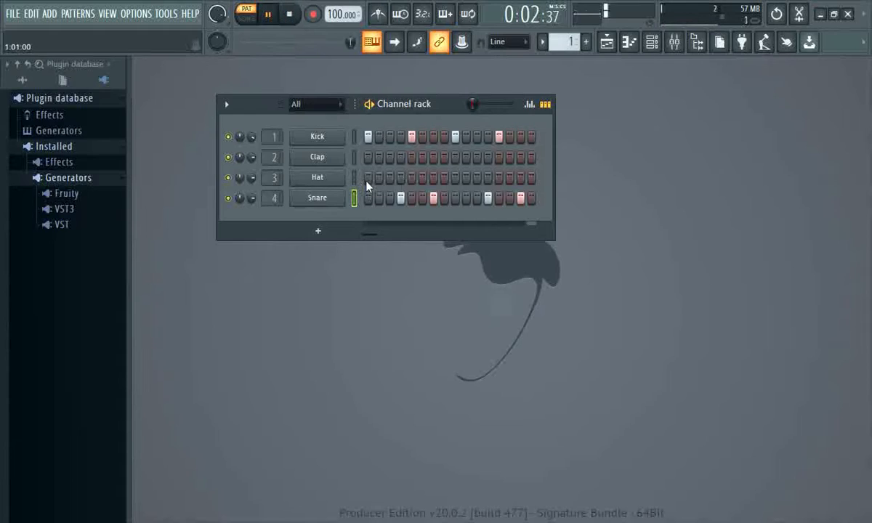
left_click(367, 178)
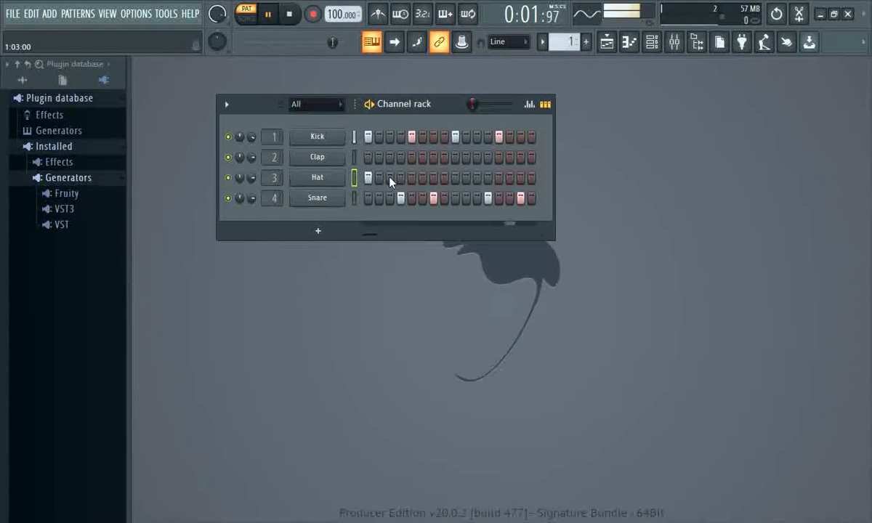
left_click(390, 178)
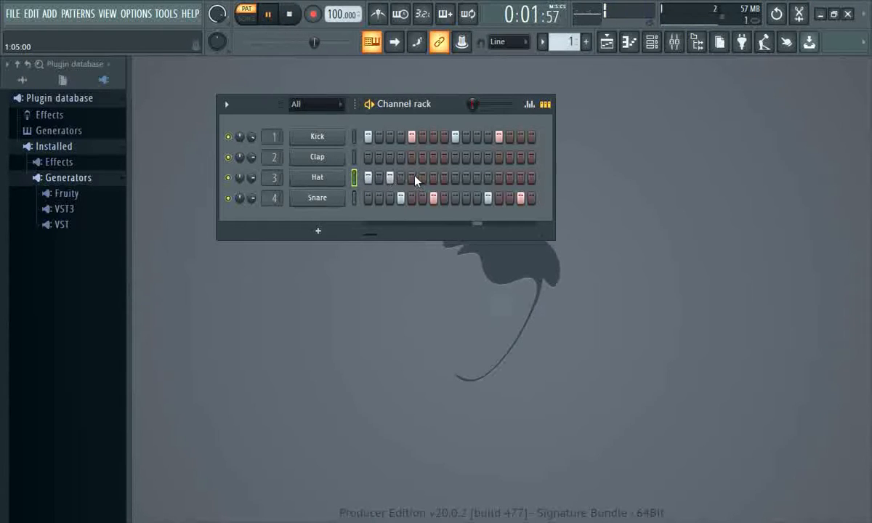
left_click(412, 178)
left_click(436, 179)
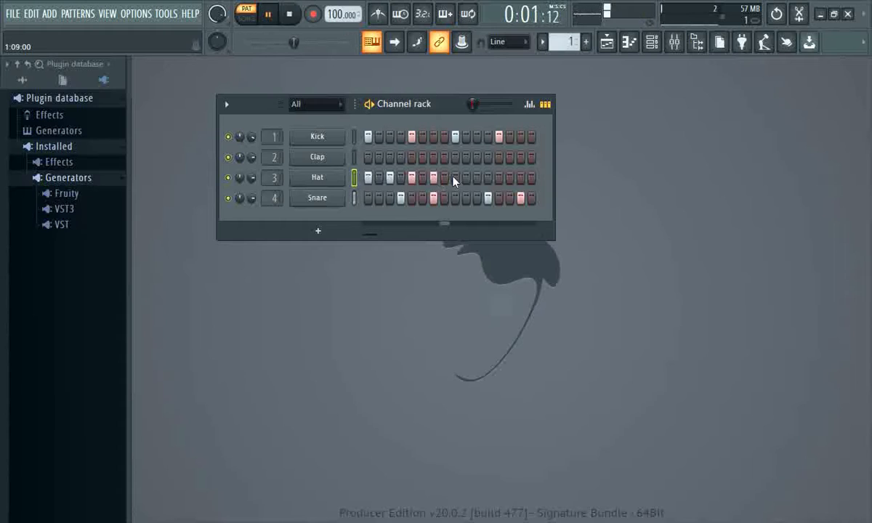
left_click(454, 181)
left_click(477, 179)
left_click(498, 178)
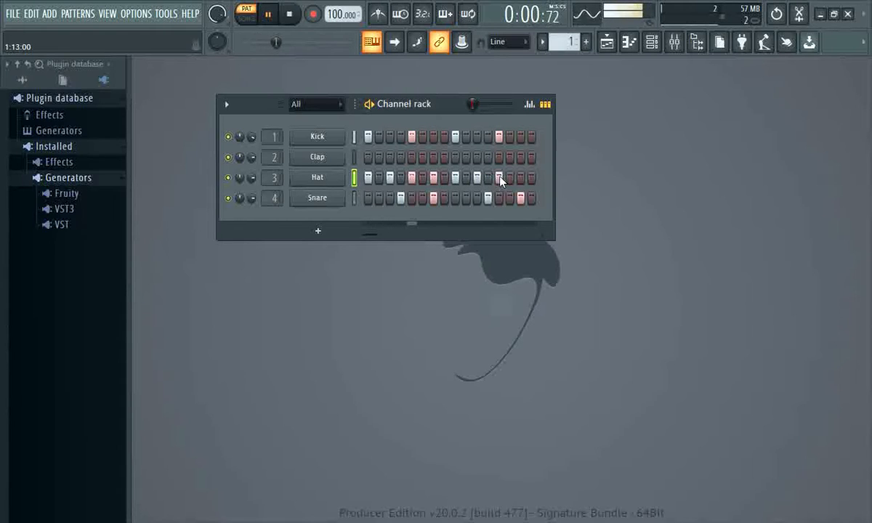
left_click(520, 179)
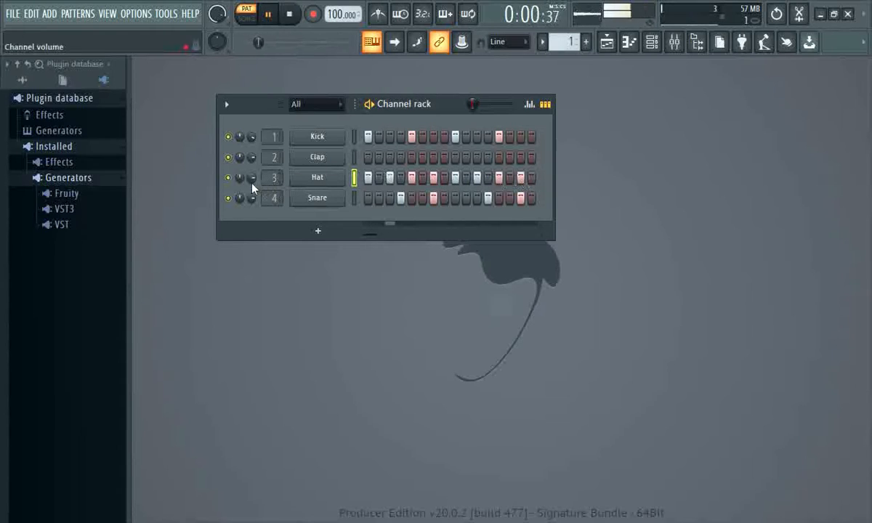
left_click_drag(252, 178, 262, 222)
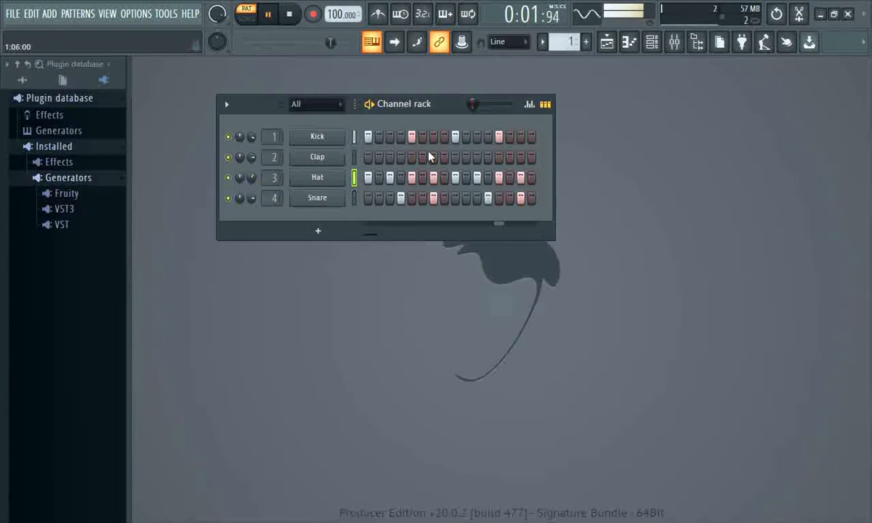
Step: Try extra Hat hits on steps 2 and 10 in turn while the pattern plays, removing each one
left_click(379, 178)
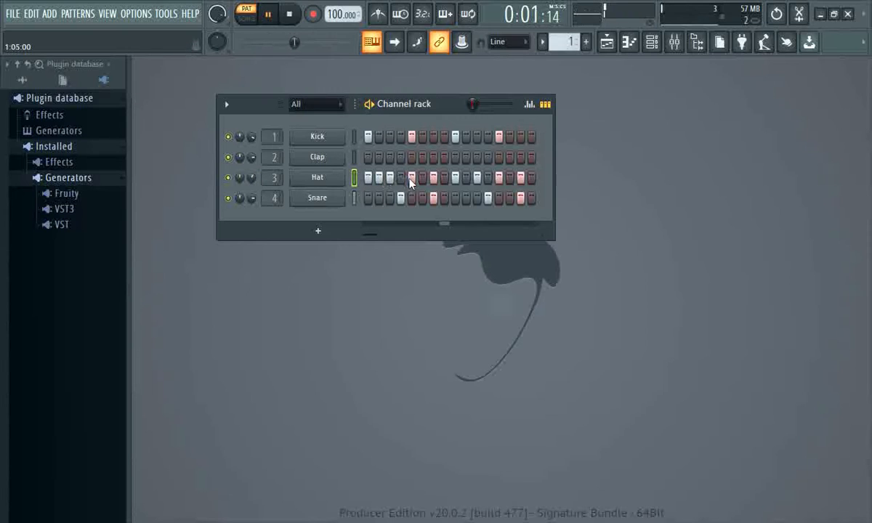
left_click(383, 178)
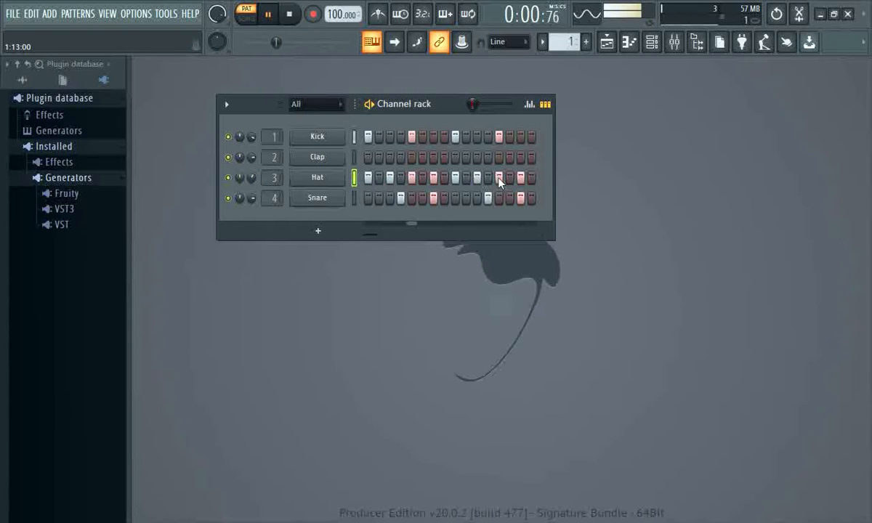
left_click(467, 179)
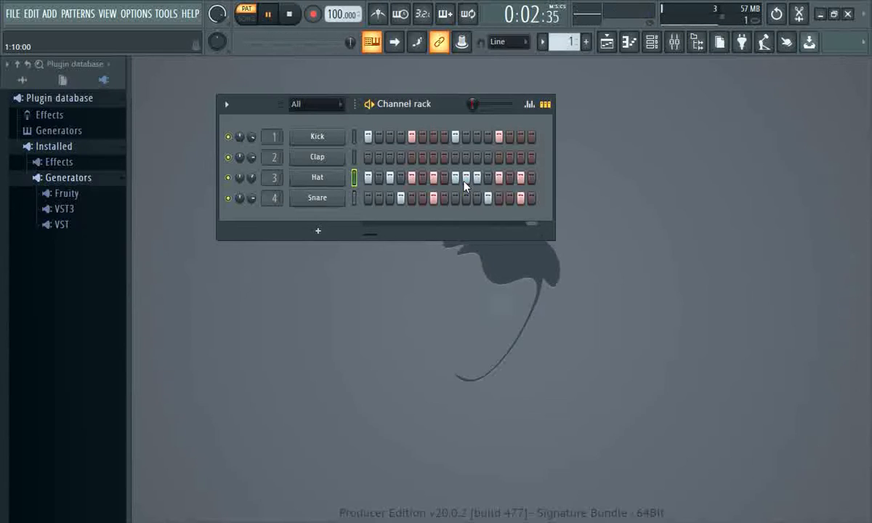
left_click(466, 178)
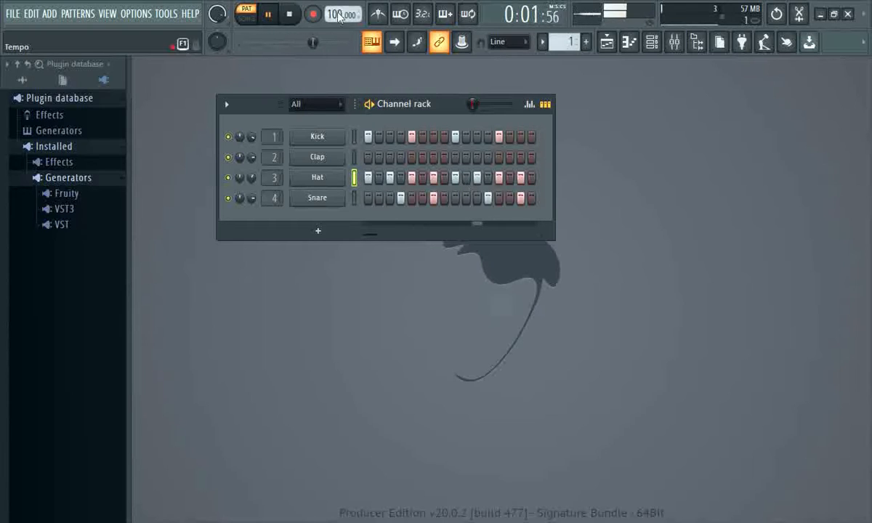
left_click(289, 14)
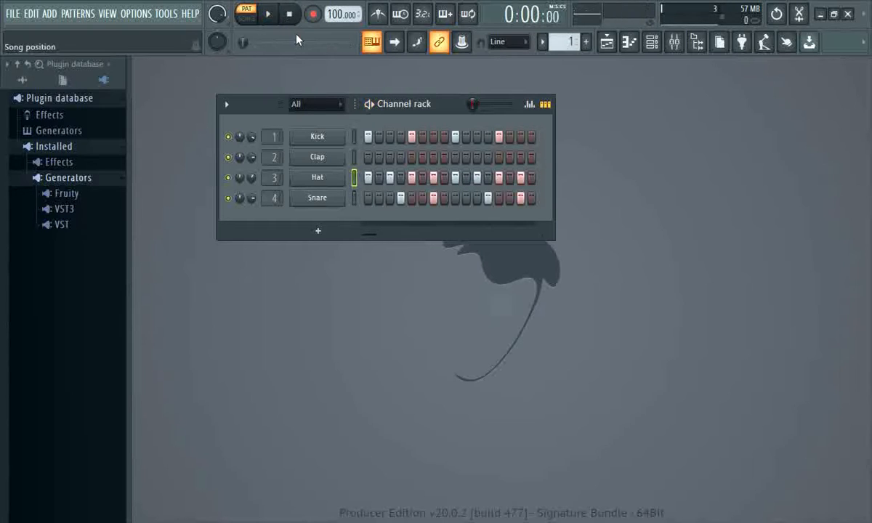
Step: Program Clap hits on steps 4, 7, 12 and 15 to double the Snare, and audition the pattern
left_click(379, 178)
left_click(400, 158)
left_click(434, 198)
left_click(434, 160)
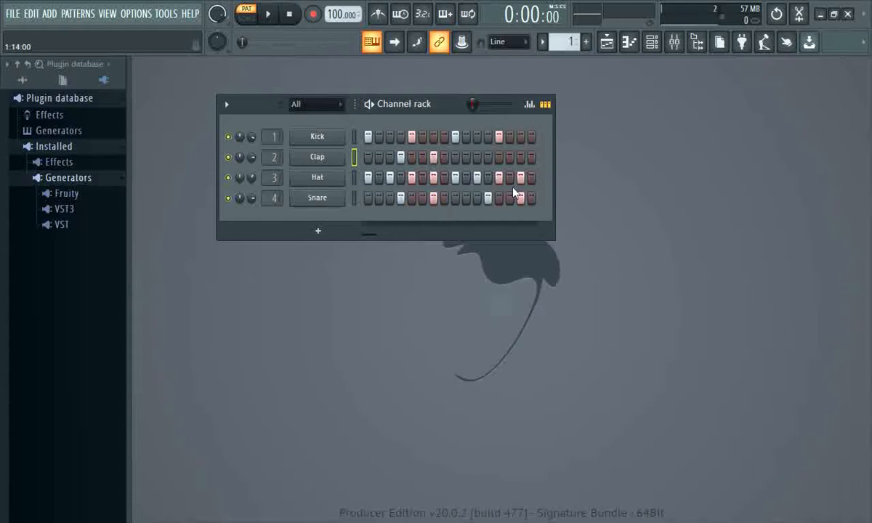
left_click(488, 157)
left_click(267, 13)
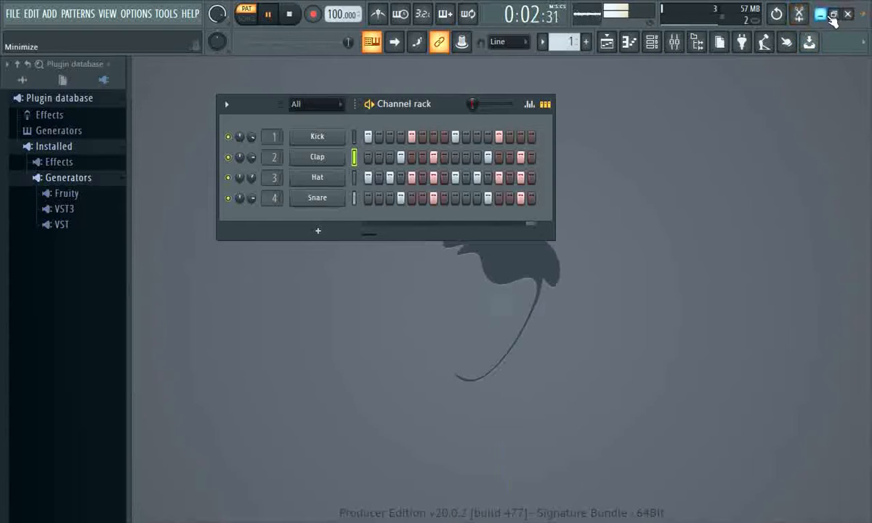
left_click(289, 14)
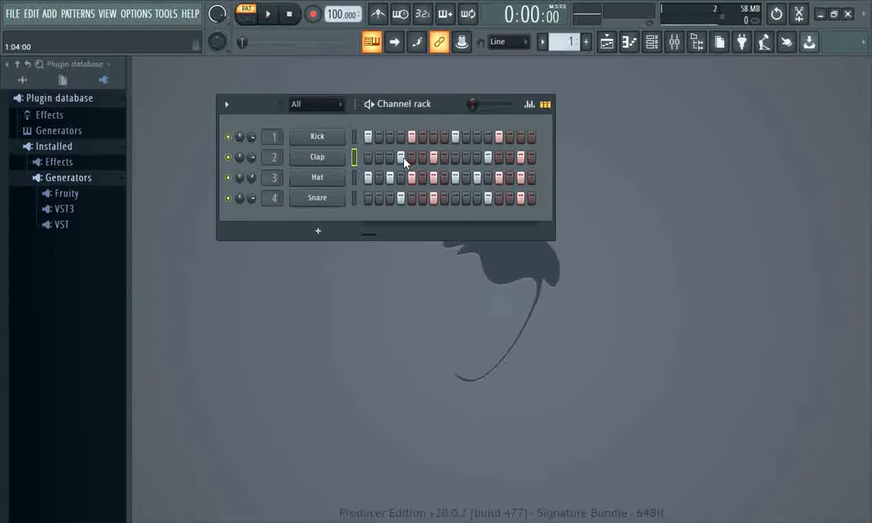
Step: Remove the Clap hits on steps 4 and 12 and audition the thinner Clap part
left_click(268, 13)
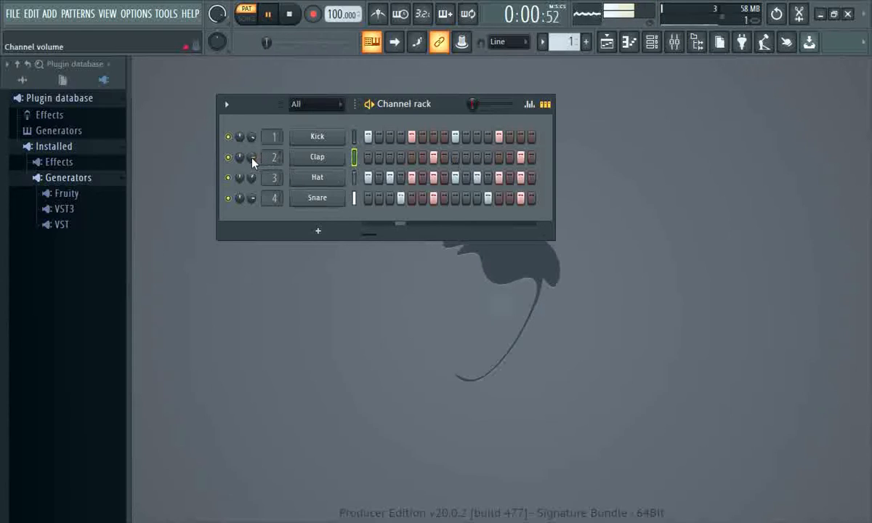
left_click(289, 14)
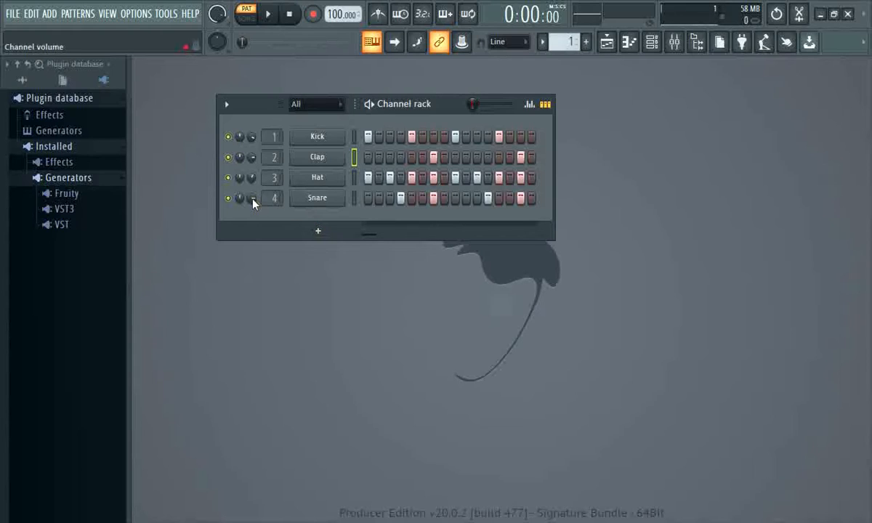
Step: Play the pattern and try an extra Hat hit on step 16, removing it again
left_click(271, 14)
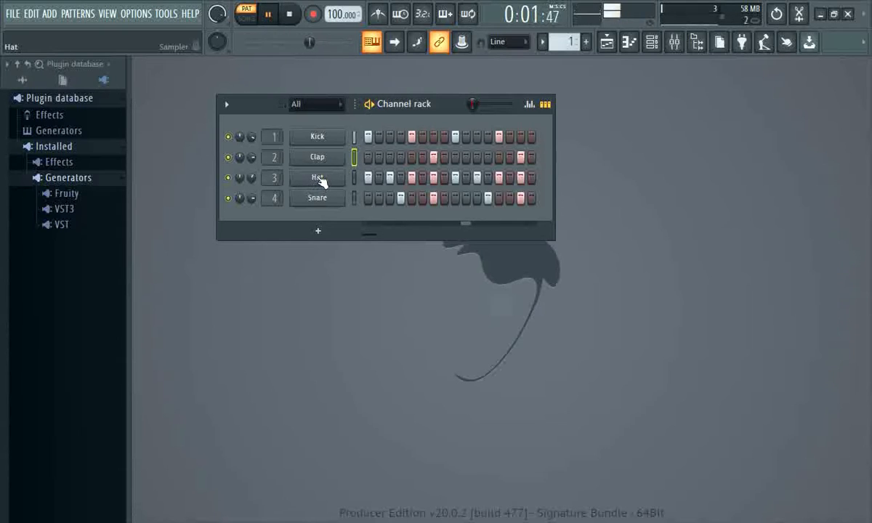
left_click(532, 177)
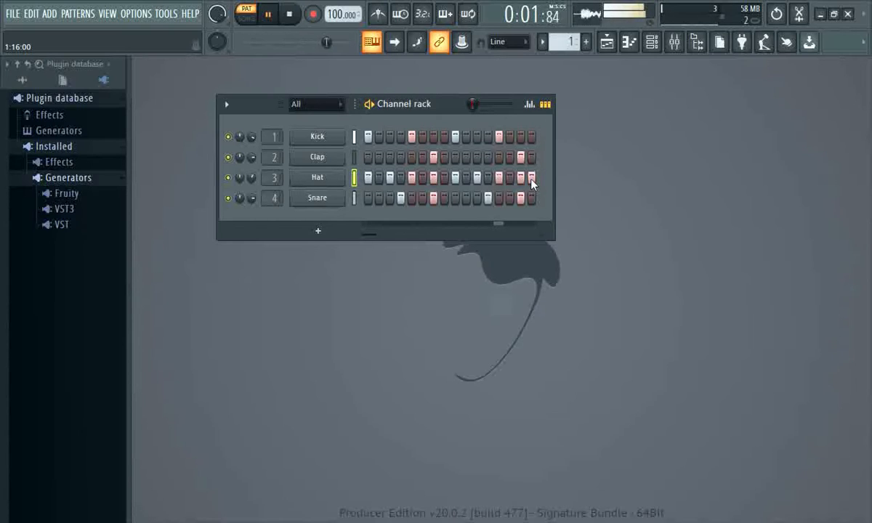
left_click(532, 178)
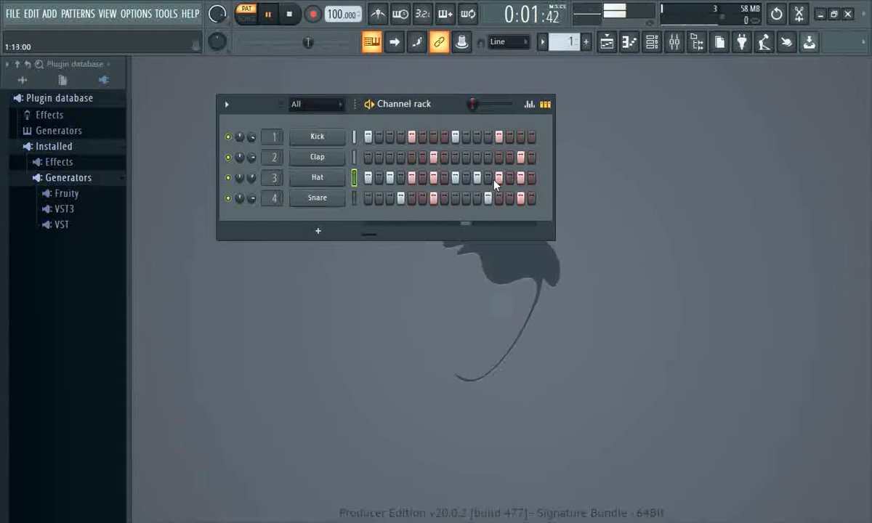
Step: Try extra Hat hits on steps 2 and 4 while the pattern plays, removing each one, and stop playback
left_click(379, 178)
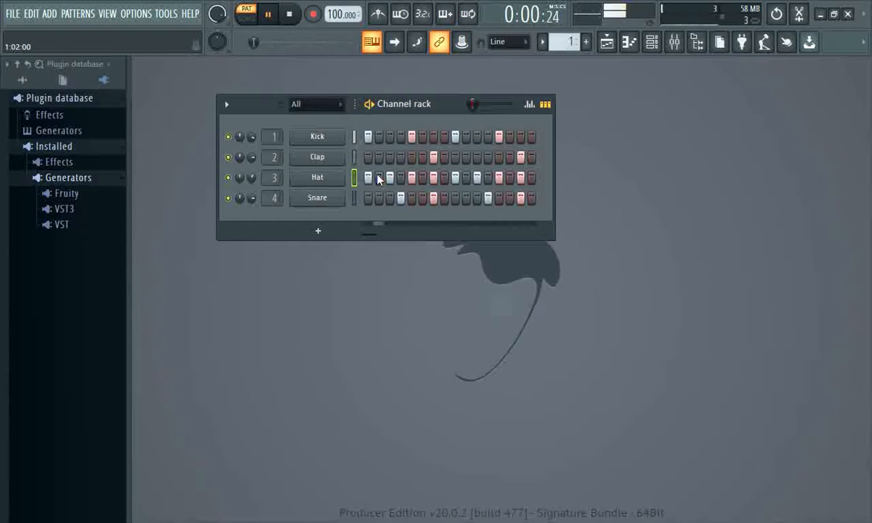
left_click(400, 178)
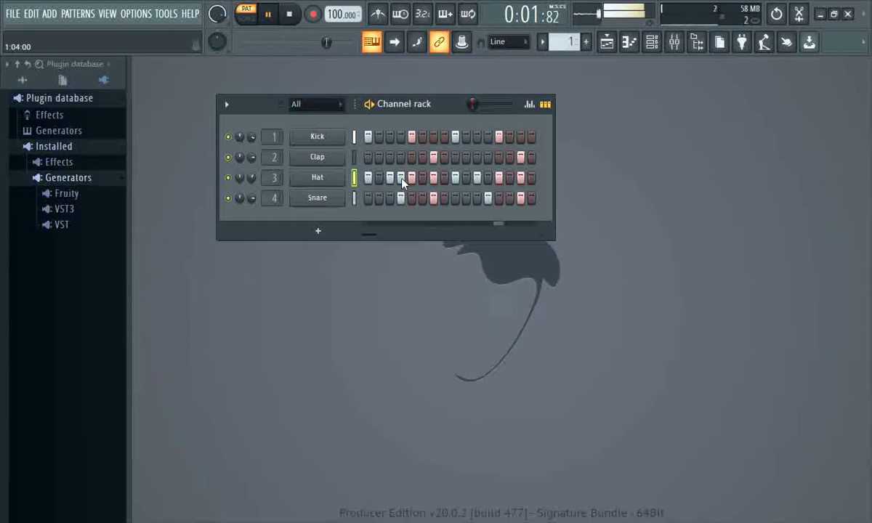
left_click(401, 178)
left_click(379, 179)
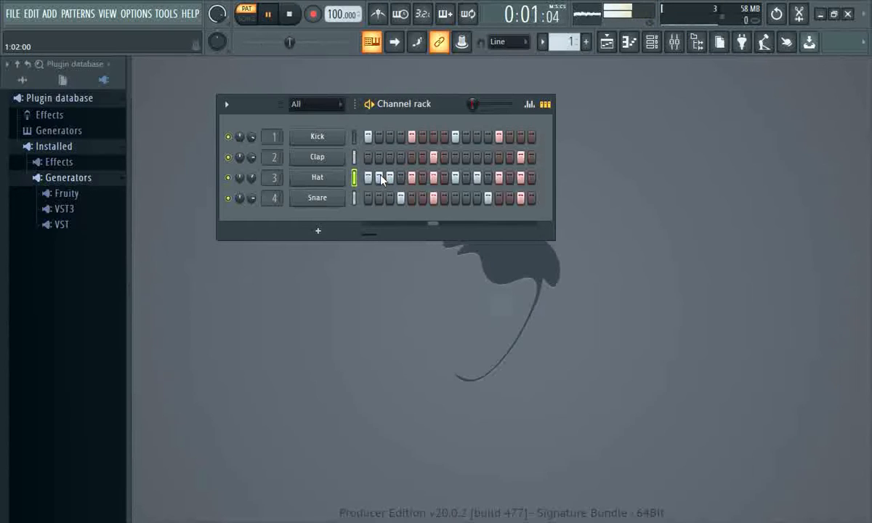
left_click(290, 14)
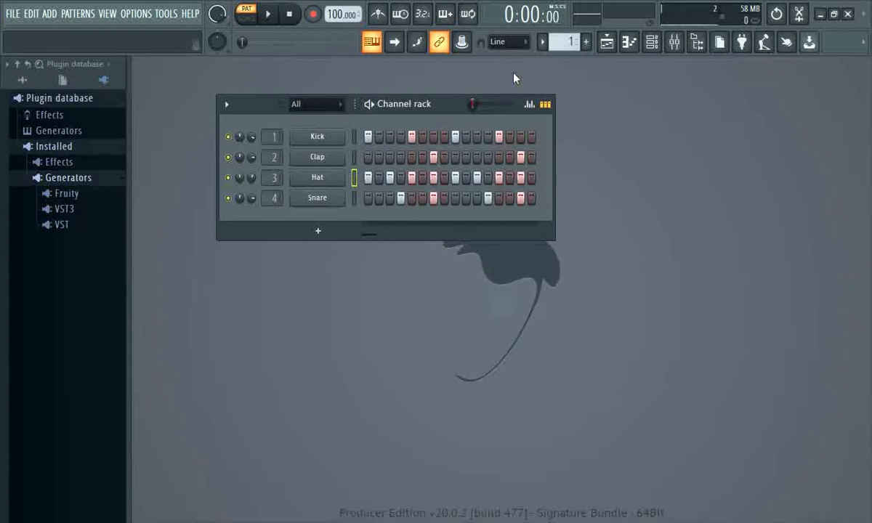
Step: Audition the pattern with an extra Hat hit on step 2, remove the hit and audition it without
left_click(379, 178)
left_click(378, 177)
left_click(380, 177)
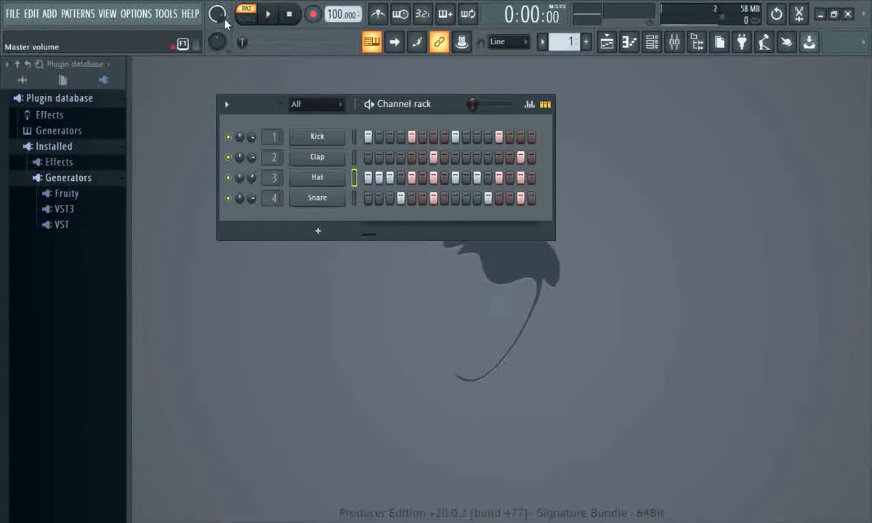
left_click(270, 14)
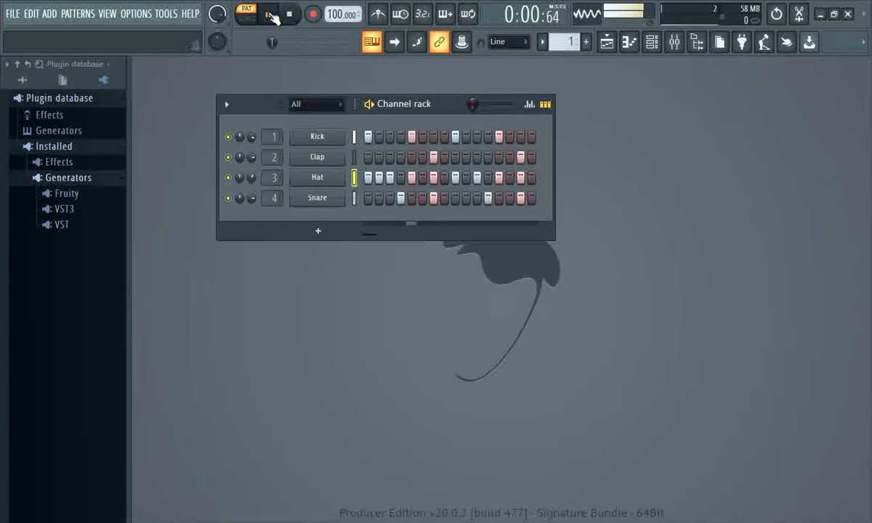
left_click(290, 16)
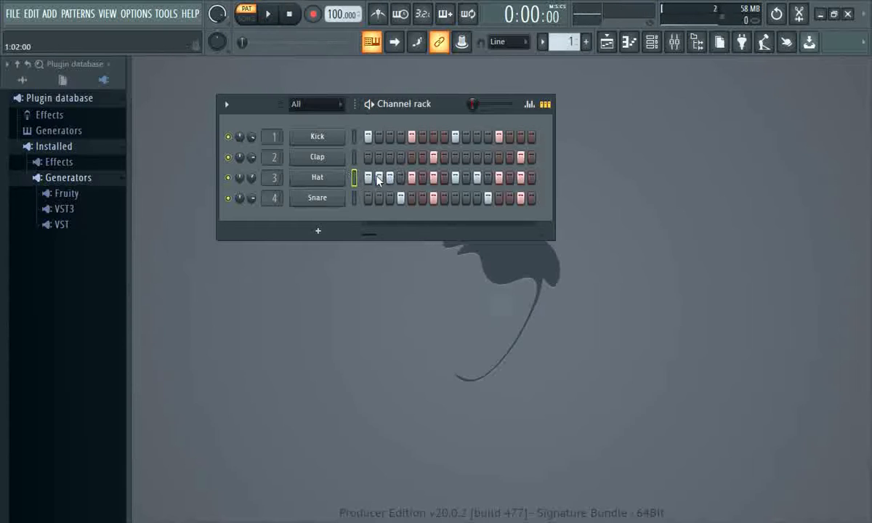
left_click(271, 15)
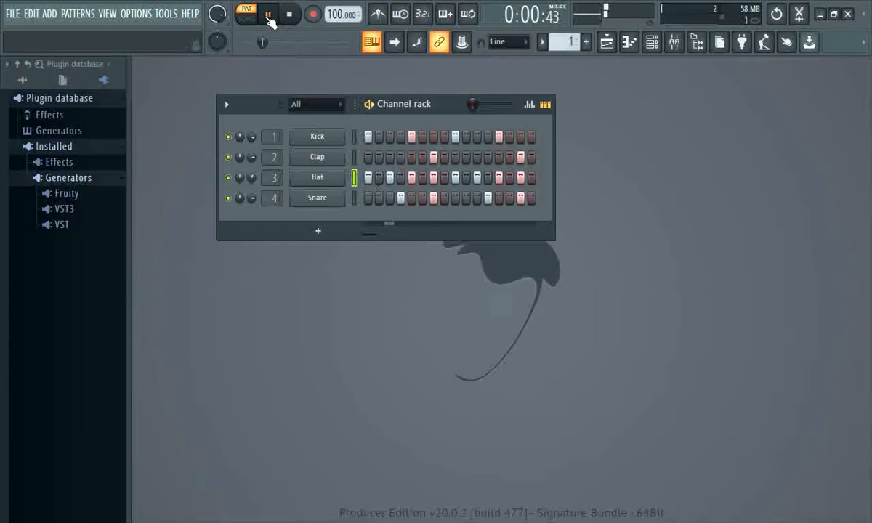
left_click(289, 16)
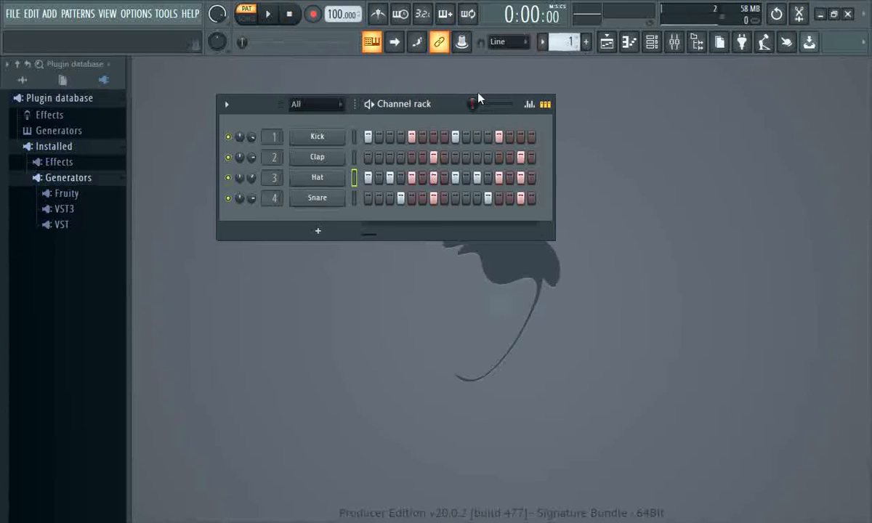
Step: Copy the Kick steps from pattern 1, paste them into the Kick channel of pattern 2 and return to pattern 1
right_click(330, 143)
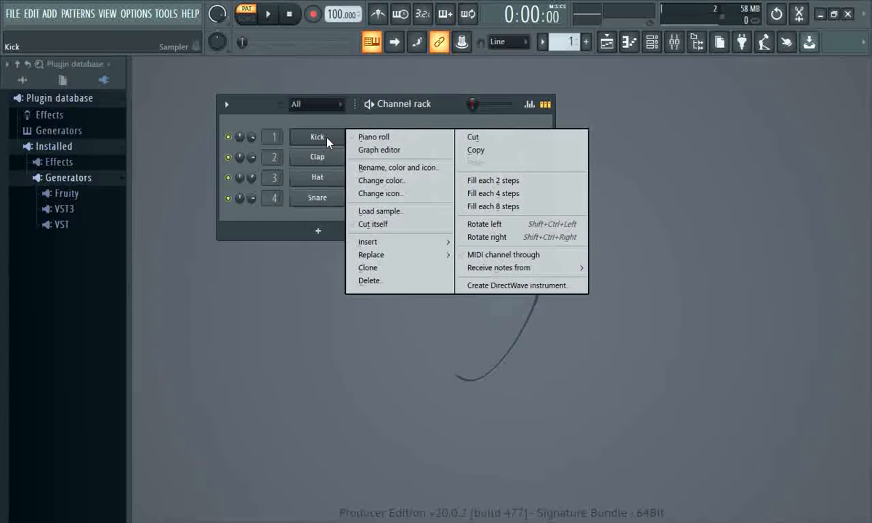
left_click(480, 153)
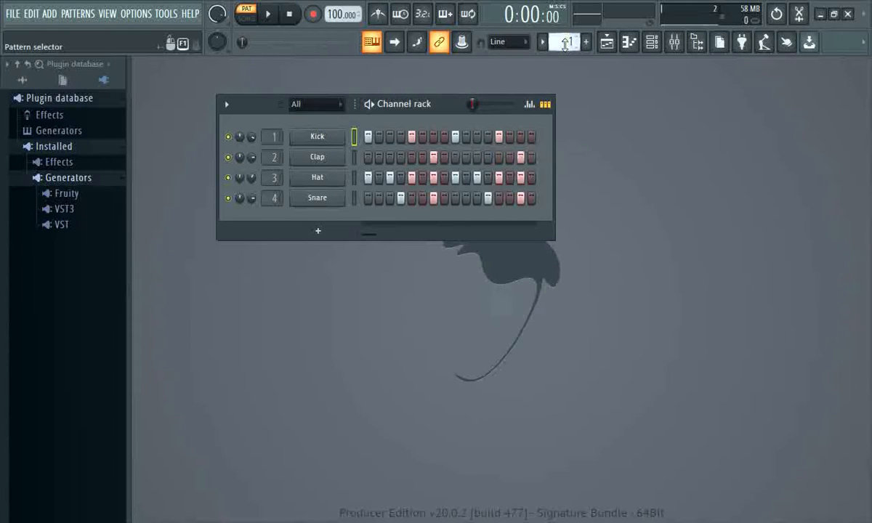
scroll(564, 42, "up", 1)
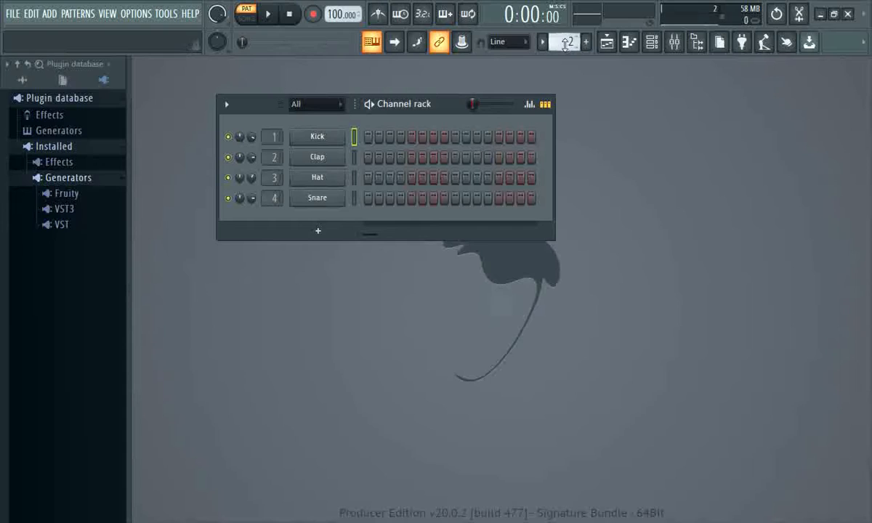
right_click(313, 132)
left_click(477, 163)
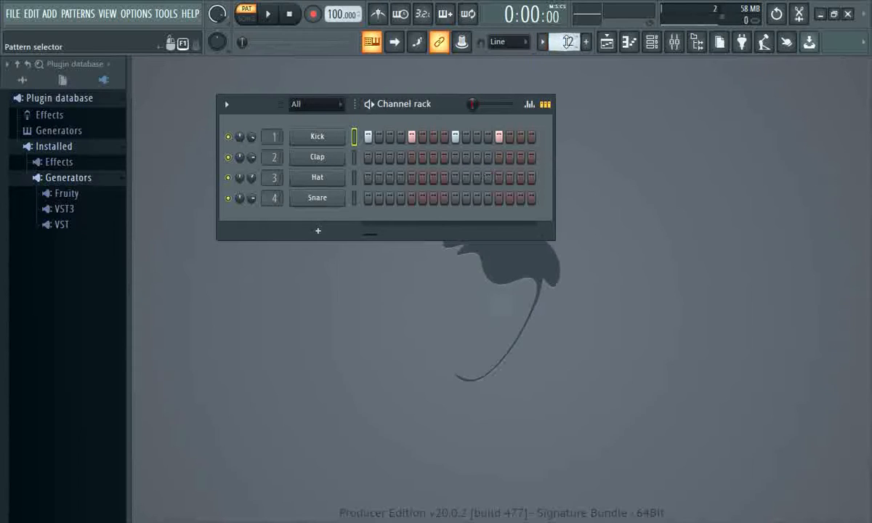
scroll(567, 42, "down", 1)
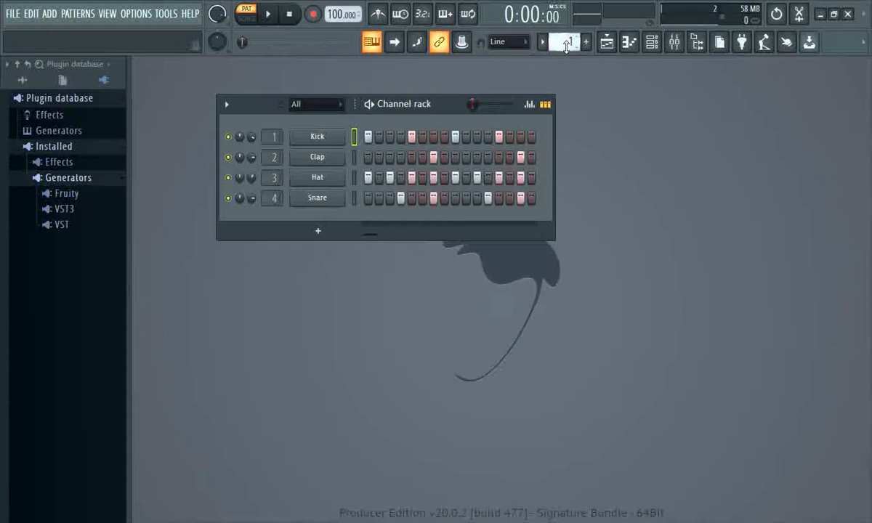
Step: Check the Clap channel's copy option without applying it, and select all four channels of pattern 1
right_click(329, 163)
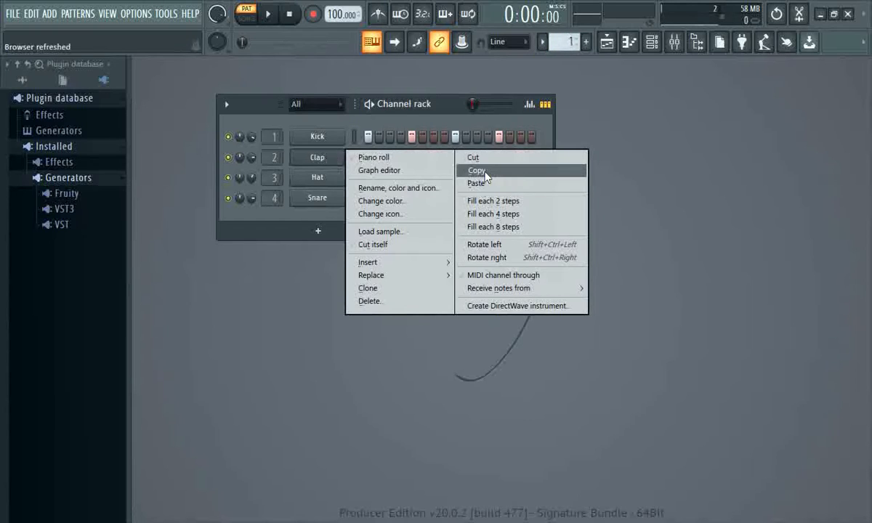
left_click(630, 138)
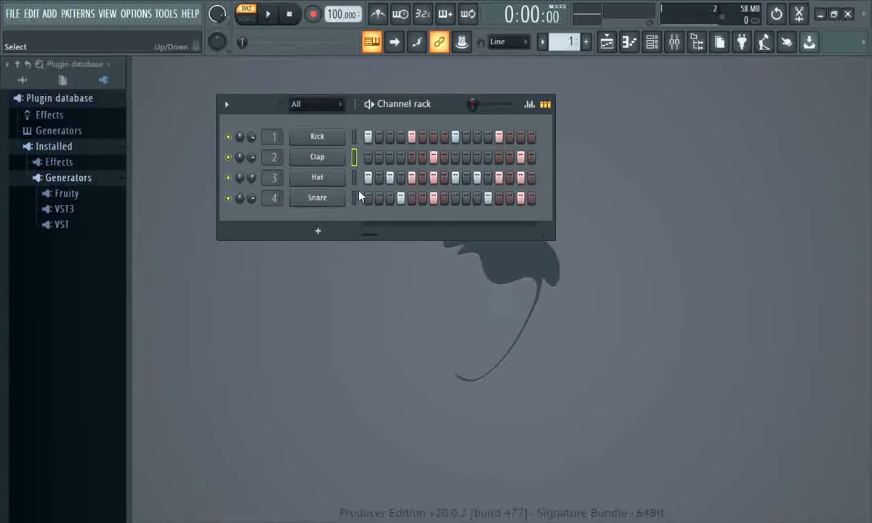
left_click(353, 139)
left_click(353, 140)
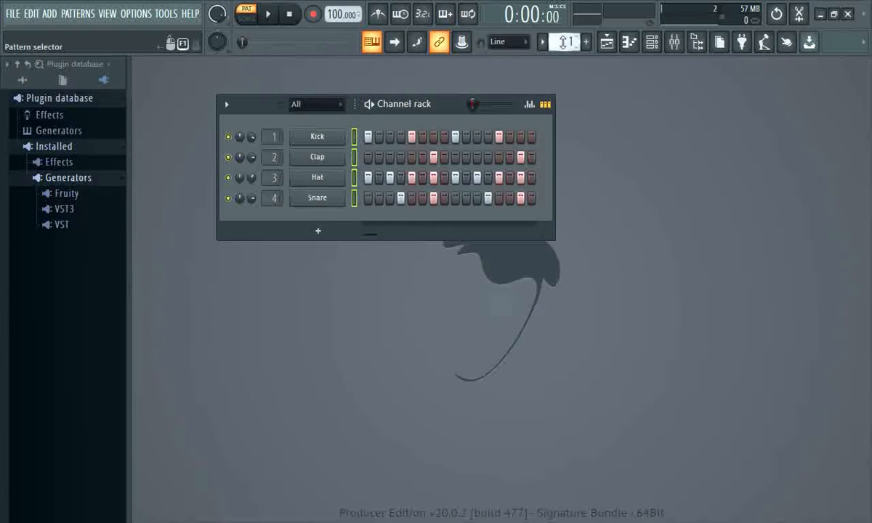
Step: Switch to pattern 2, look at the playlist, and try Kick hits on steps 1, 3 and 6, clearing them again
left_click_drag(564, 41, 563, 37)
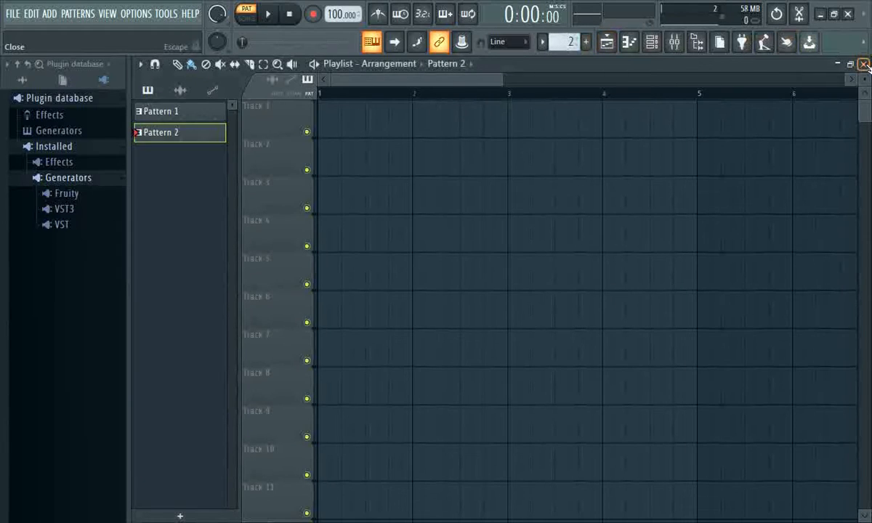
left_click(607, 42)
left_click(495, 140)
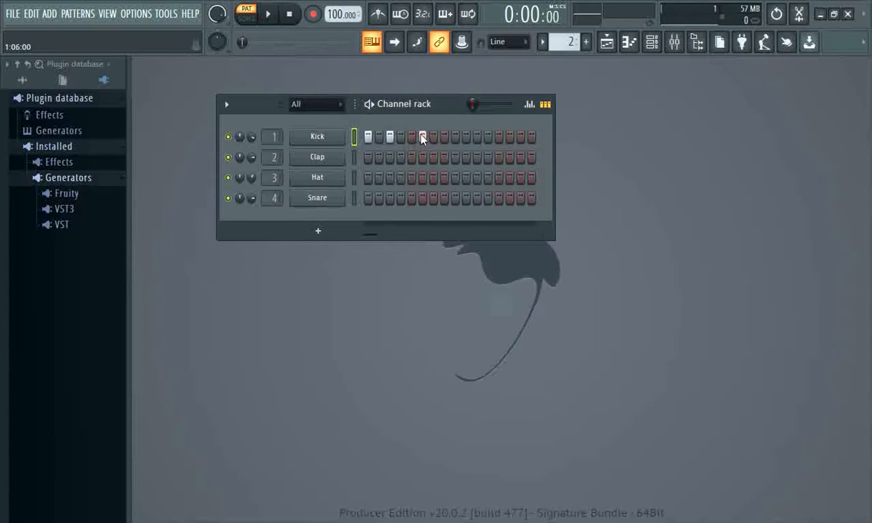
left_click(390, 137)
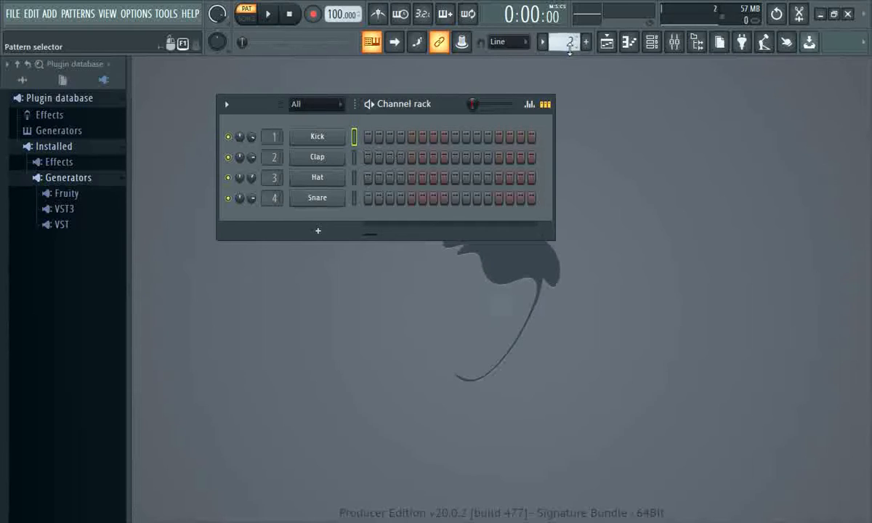
Step: Select all four channels of pattern 1 and copy their steps together
scroll(564, 42, "down", 1)
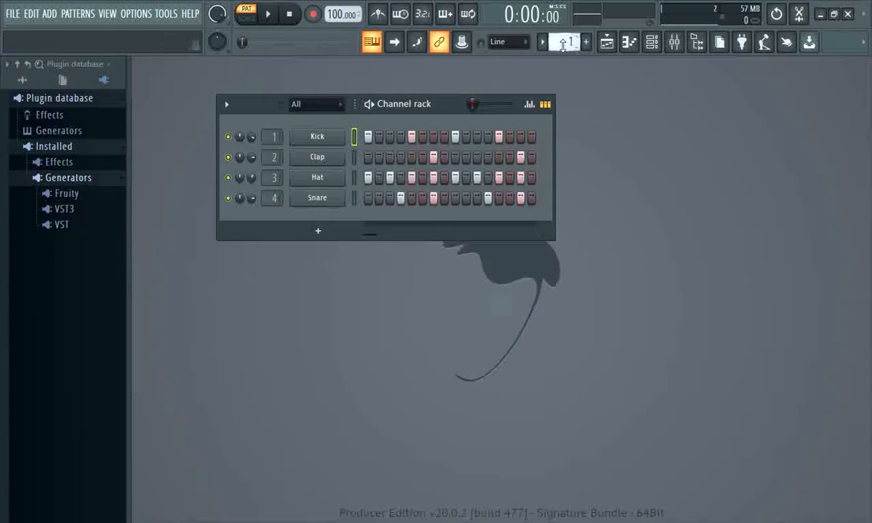
double_click(354, 136)
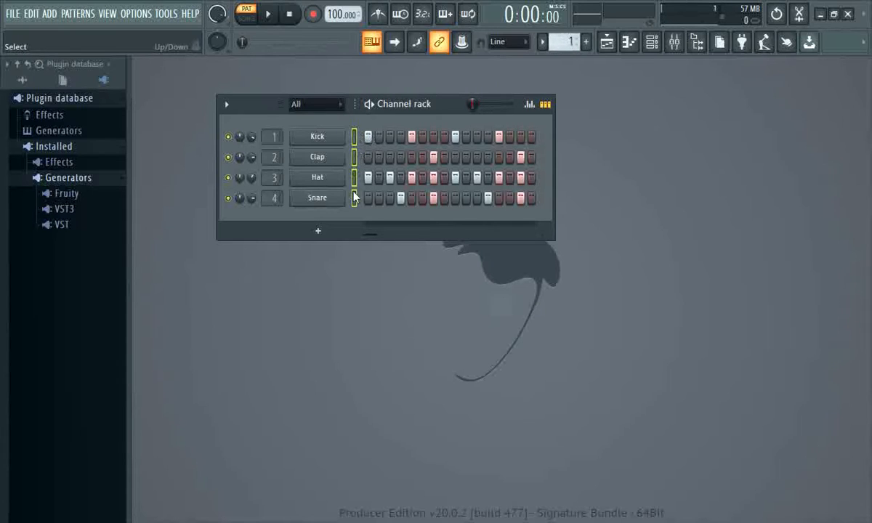
left_click(24, 16)
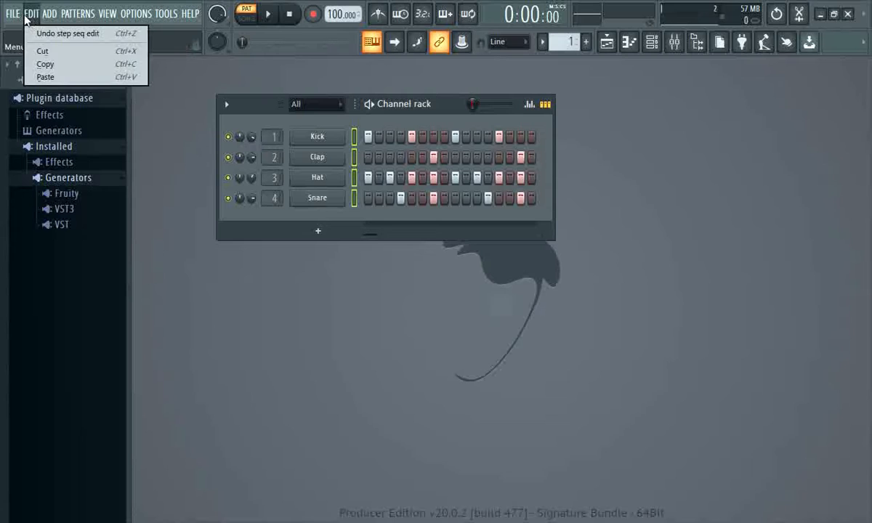
left_click(45, 64)
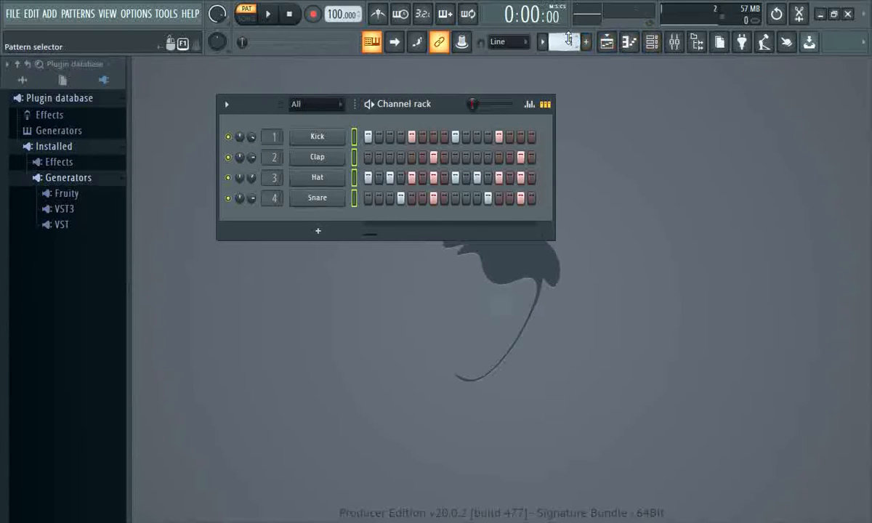
Step: Glance at the playlist, switch to pattern 2 and paste the copied Kick, Clap, Hat and Snare steps
left_click(607, 41)
left_click(865, 65)
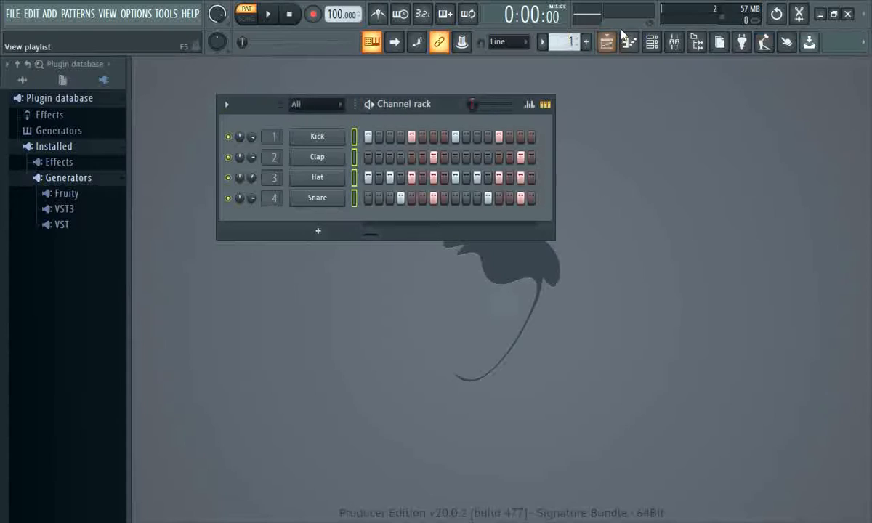
scroll(563, 41, "down", 1)
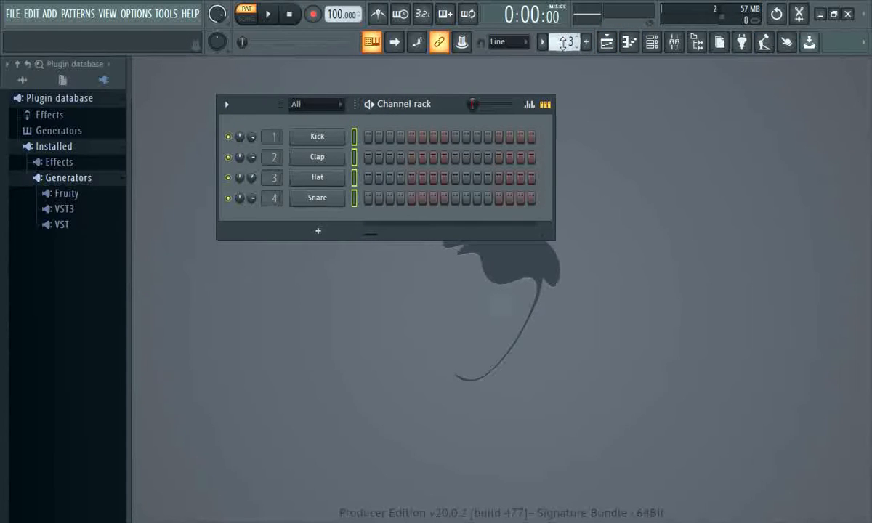
scroll(565, 44, "down", 1)
left_click(32, 13)
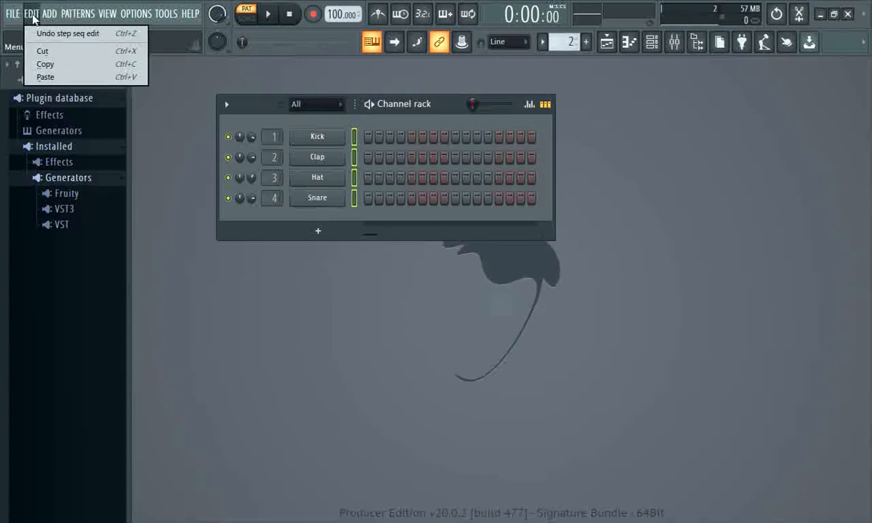
left_click(46, 77)
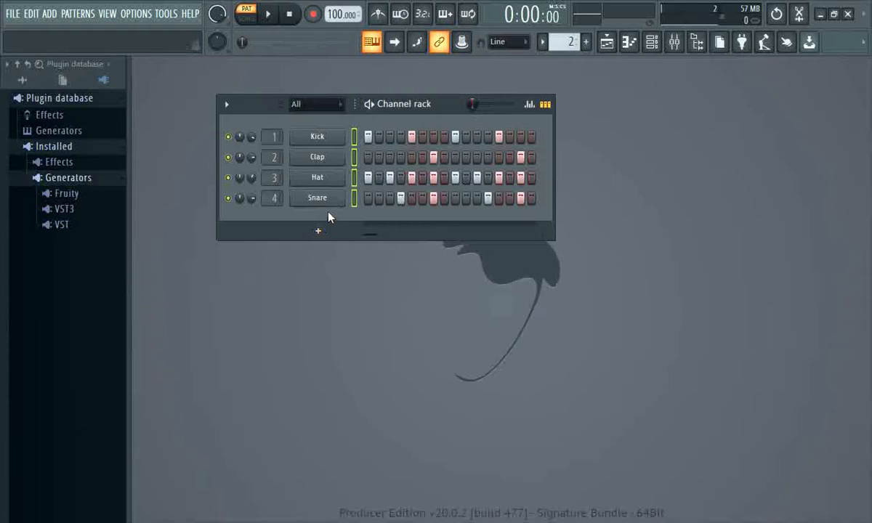
Step: Review the copy and paste commands of the Clap channel and the general editing commands without applying any
left_click(354, 137)
right_click(343, 159)
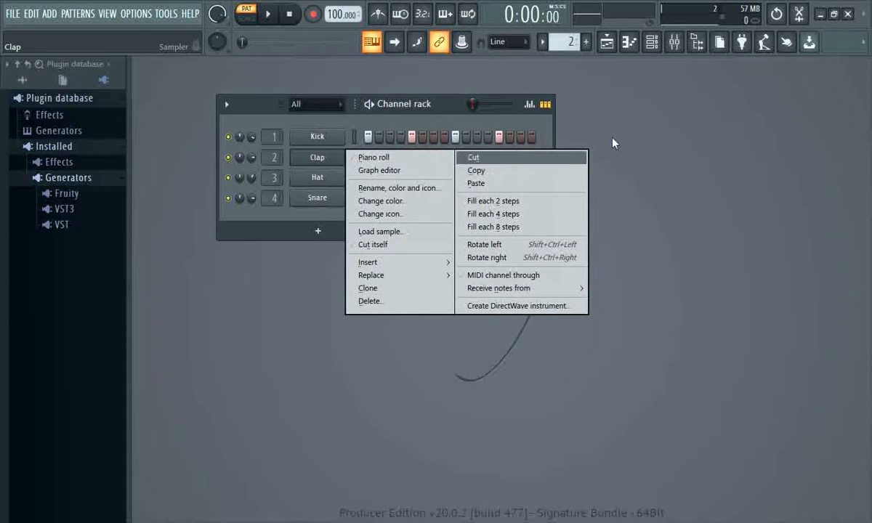
left_click(634, 128)
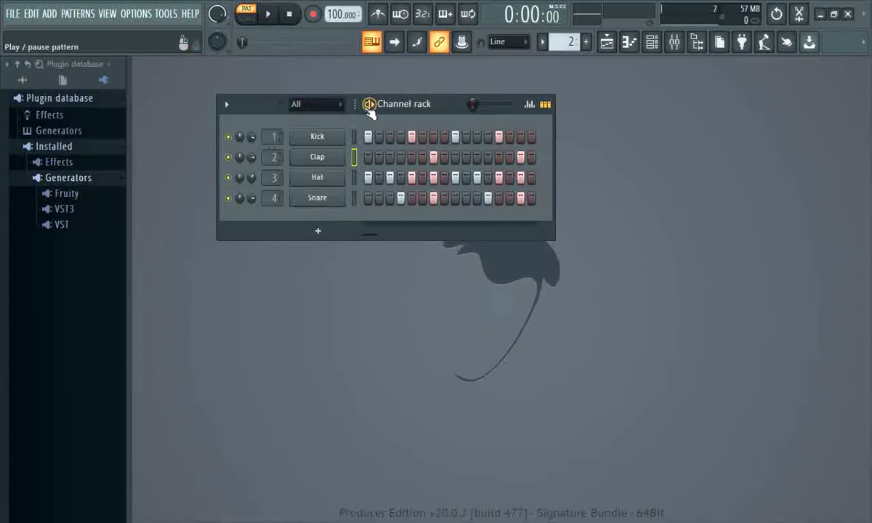
left_click(31, 16)
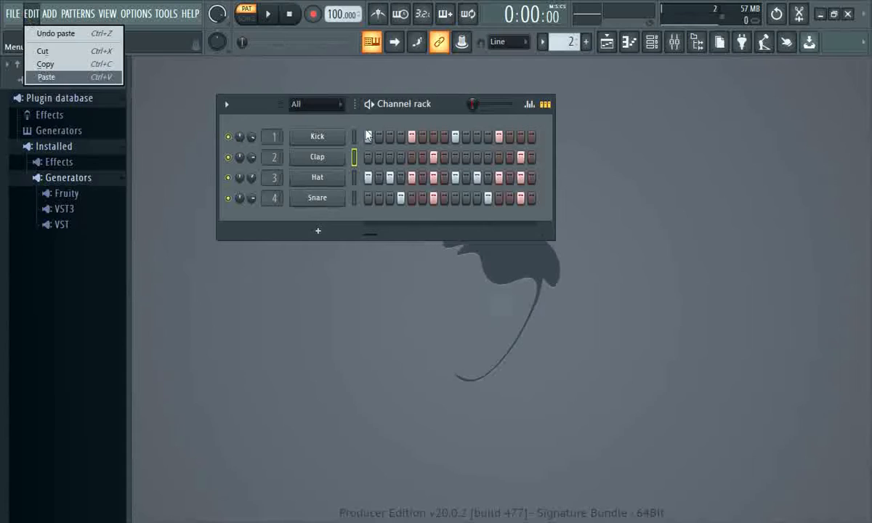
left_click(289, 127)
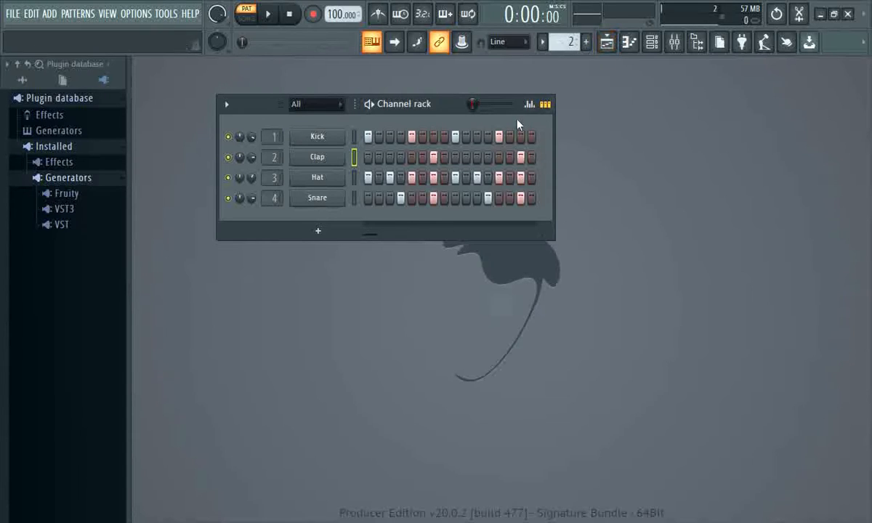
Step: Add a Hat hit on step 2 of pattern 2, play it and switch to pattern 1 to compare
left_click(379, 179)
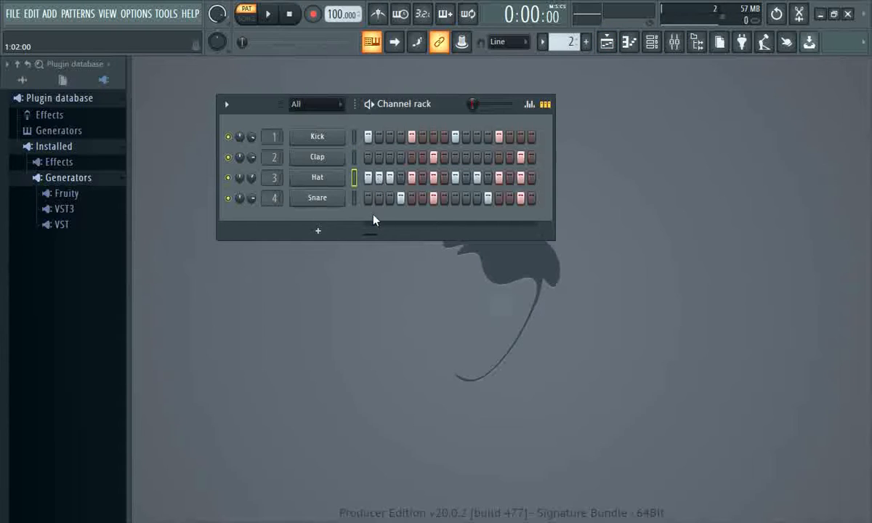
left_click(269, 16)
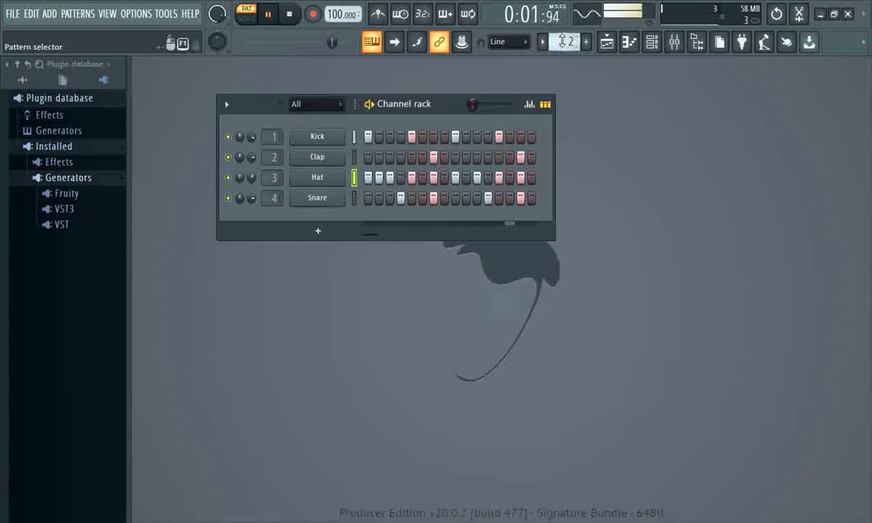
left_click_drag(562, 41, 564, 65)
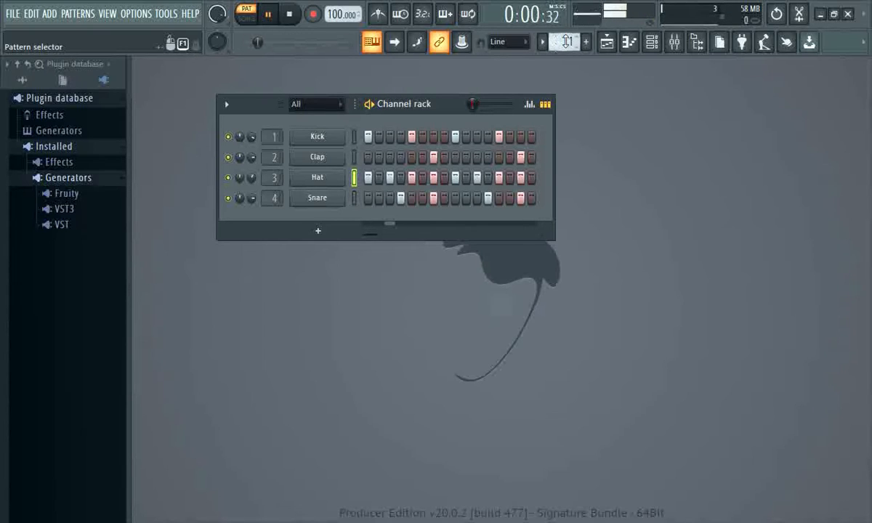
Step: Switch back to pattern 2 to hear its variation and stop playback
left_click_drag(565, 42, 566, 34)
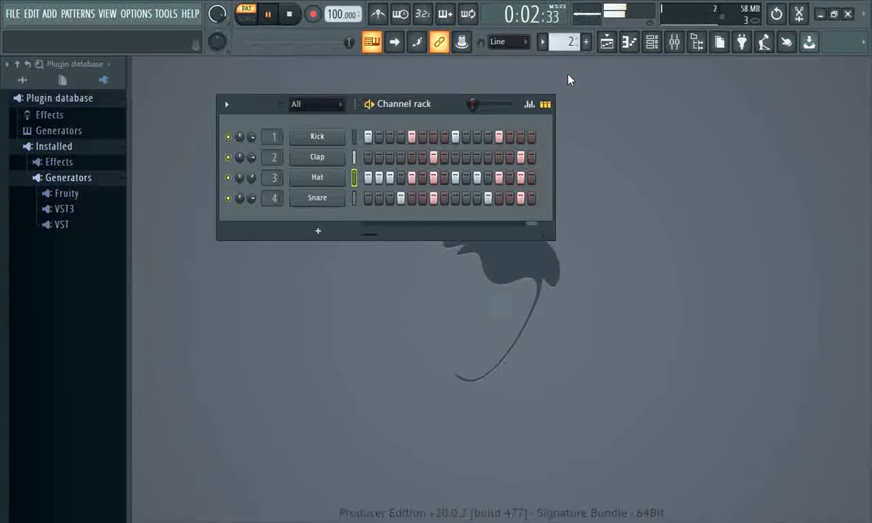
left_click(300, 20)
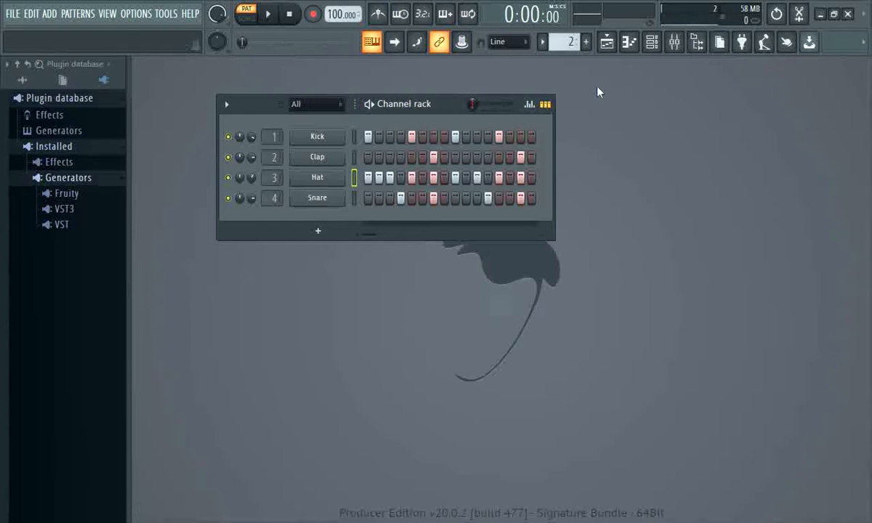
Step: Show the playlist, choose pattern 1 and place it on Track 1 at bar 1
left_click(611, 46)
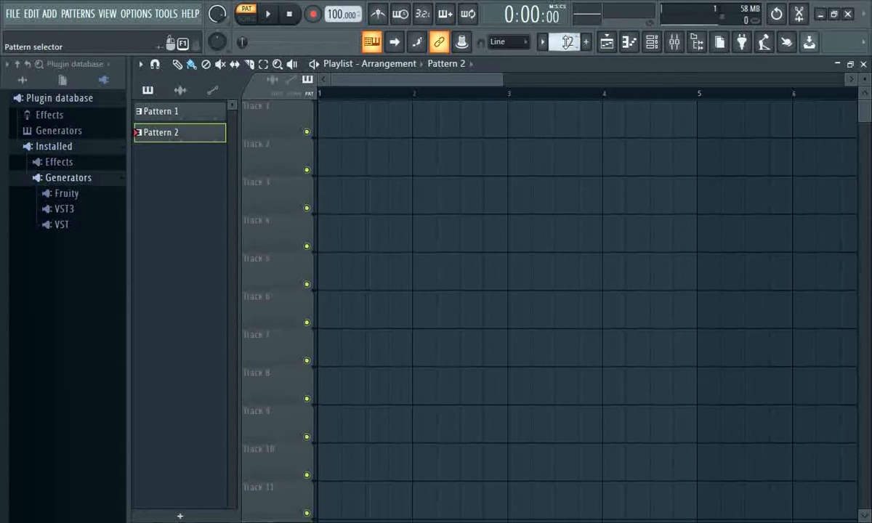
scroll(567, 41, "up", 1)
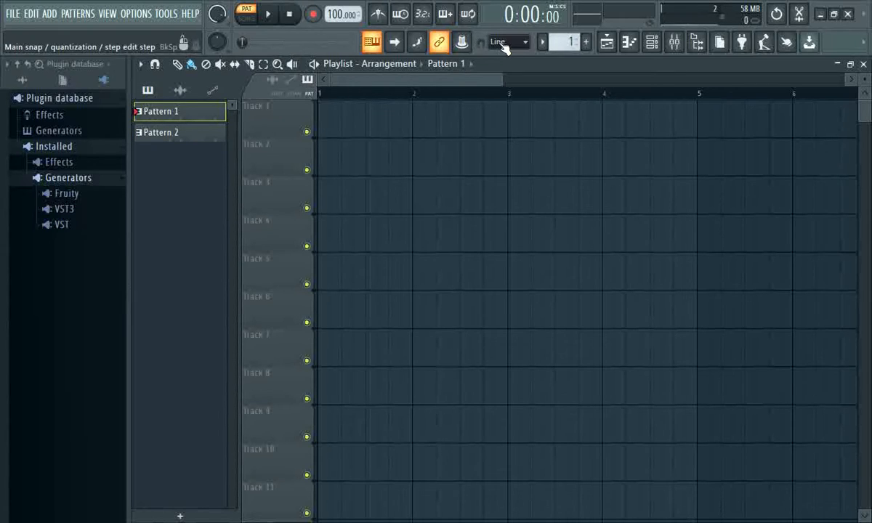
left_click(327, 120)
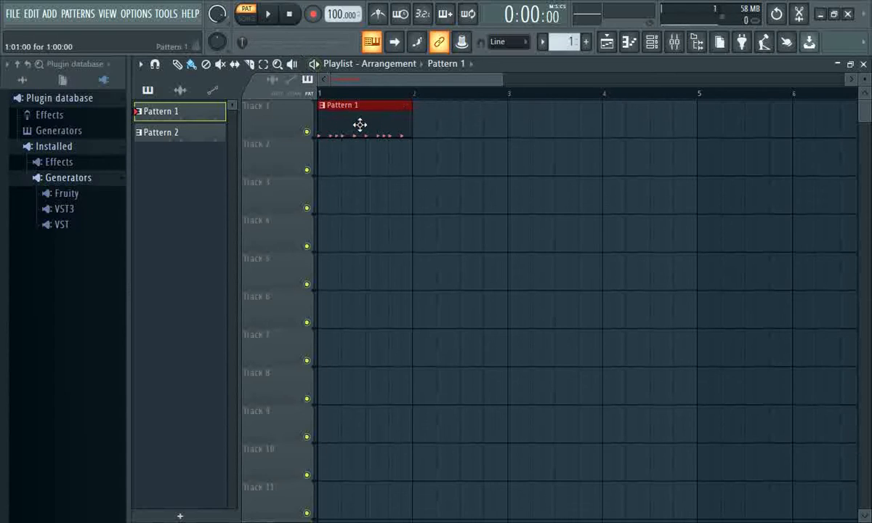
Step: Try extra Pattern 1 clips at bar 1 of Track 2 and Track 4, and delete both
left_click(330, 154)
left_click_drag(405, 155, 379, 152)
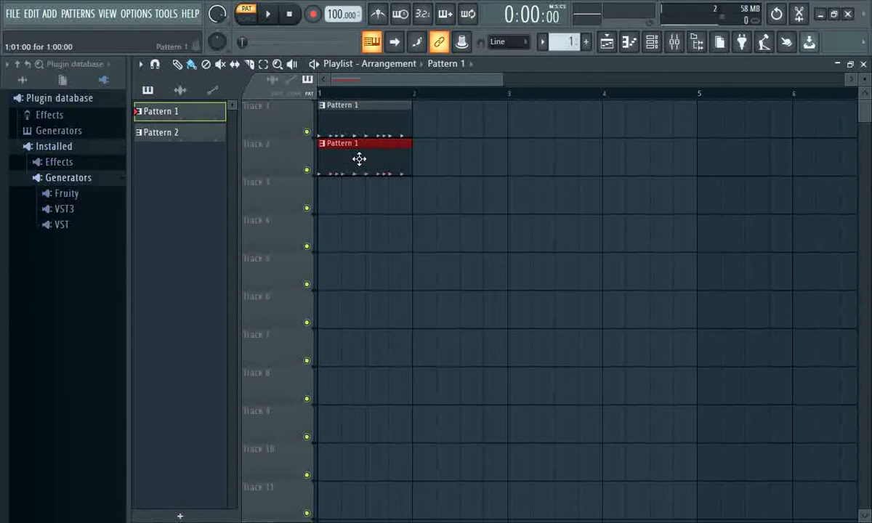
left_click(321, 237)
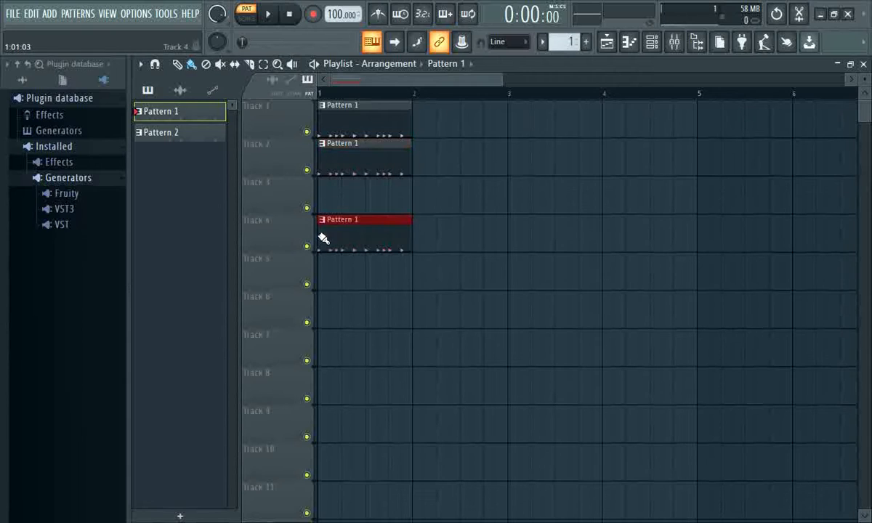
right_click(347, 233)
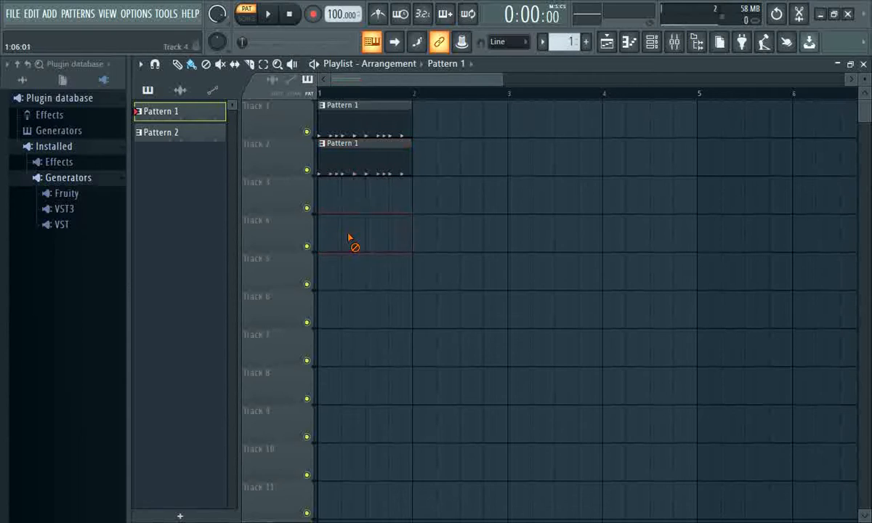
right_click(346, 165)
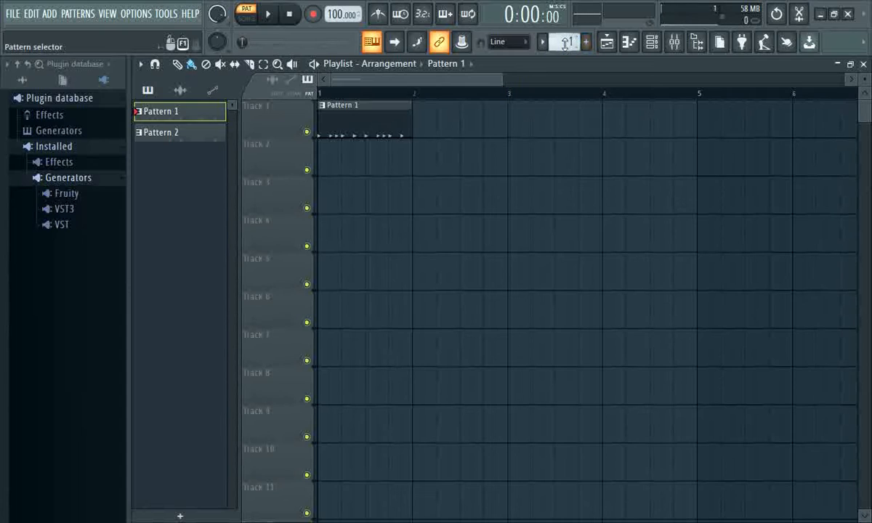
Step: Choose pattern 2 and place it on Track 2 at bar 2, directly after the Pattern 1 clip
scroll(565, 42, "up", 1)
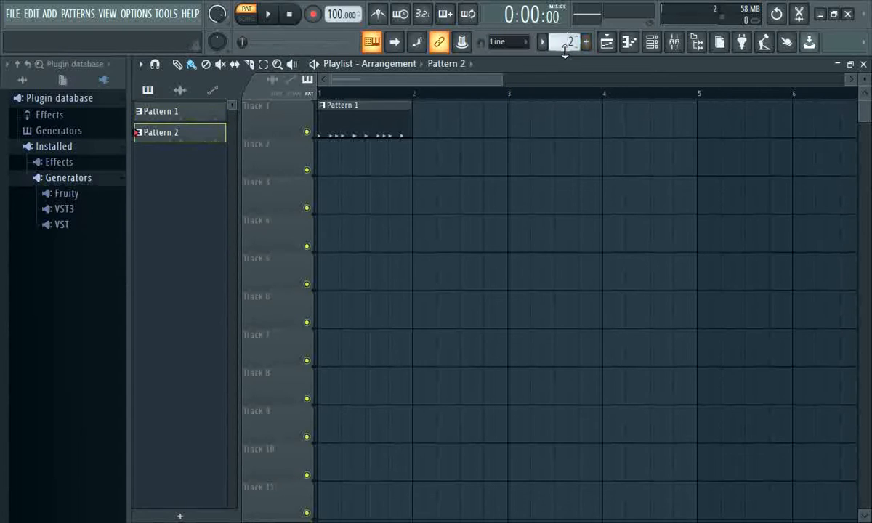
left_click(418, 157)
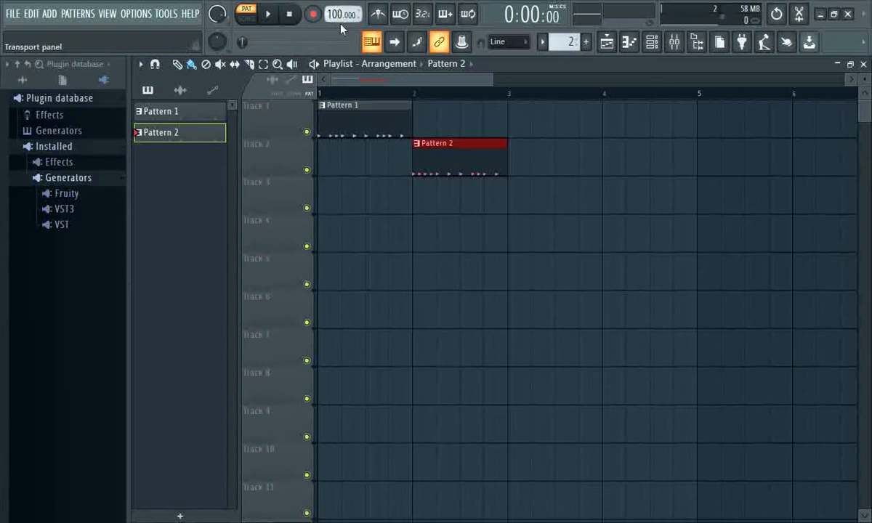
Step: Switch playback to song mode, play the two-pattern arrangement twice and stop it
left_click(250, 20)
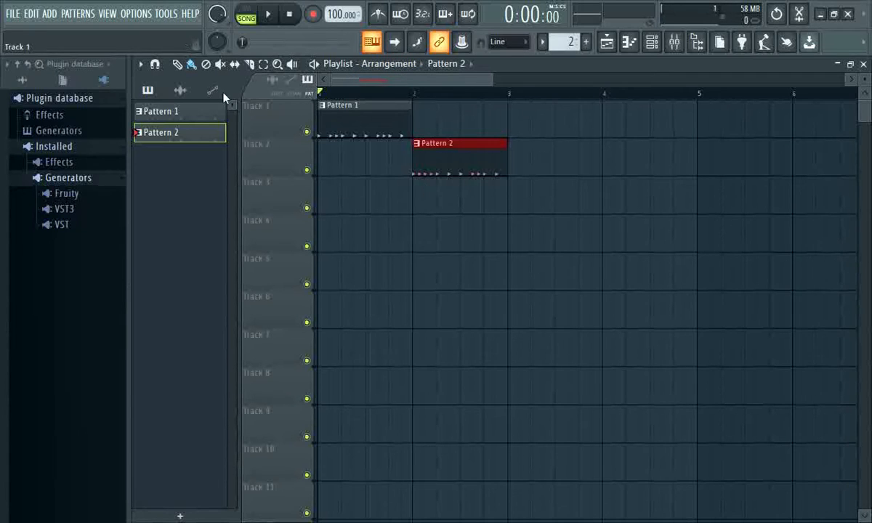
left_click(271, 15)
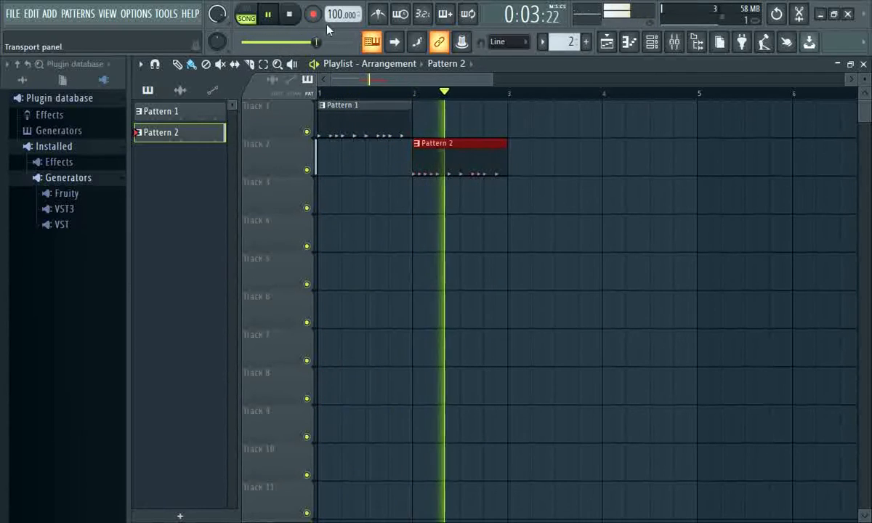
left_click(290, 16)
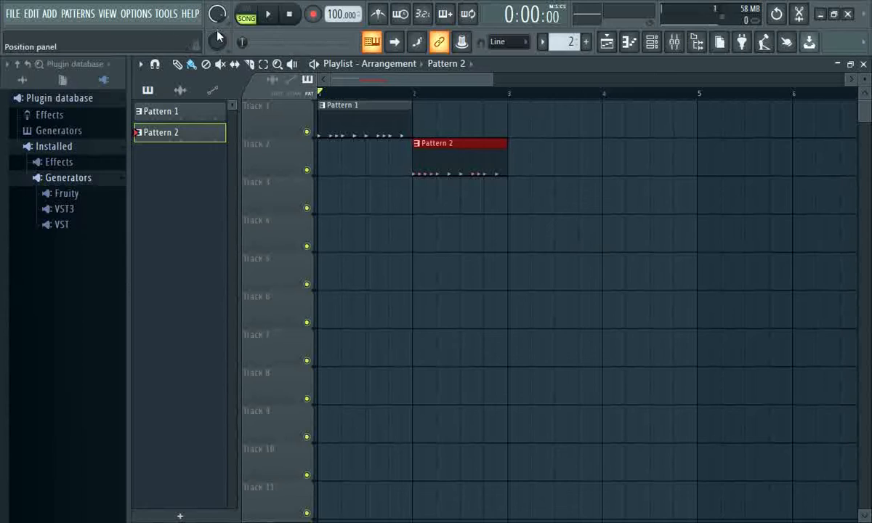
left_click(268, 16)
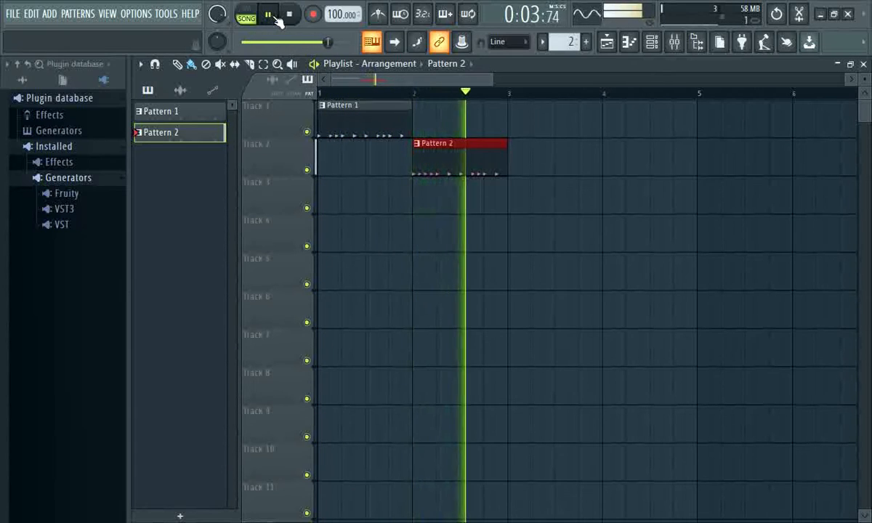
left_click(288, 16)
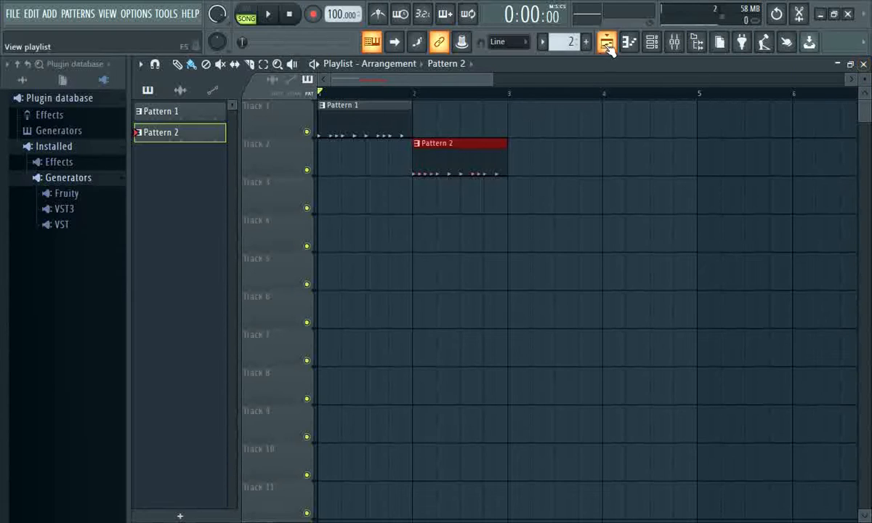
Step: Glance at the Channel rack behind the playlist and browse the Generators category of the plugin database
left_click(864, 63)
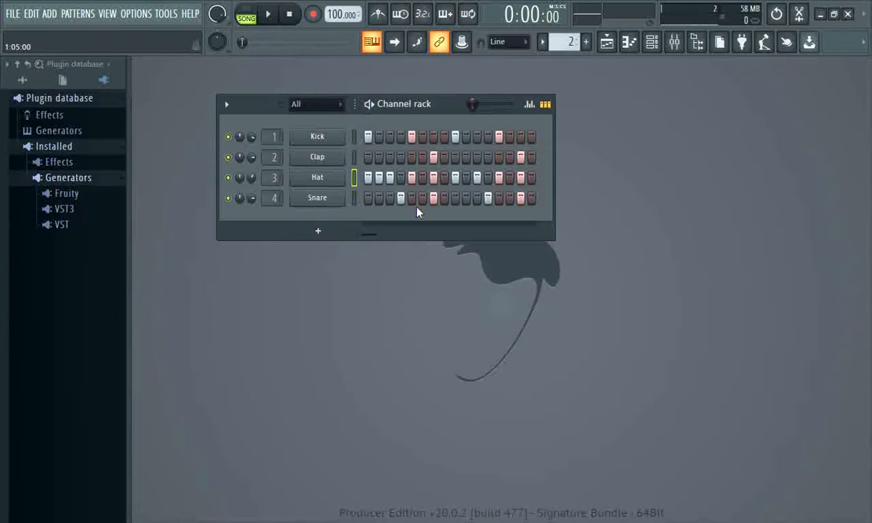
key("F5")
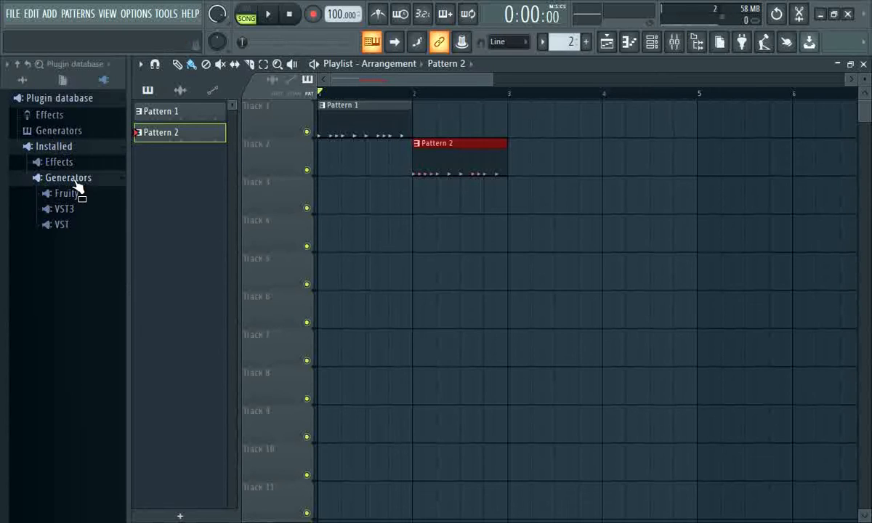
left_click(63, 149)
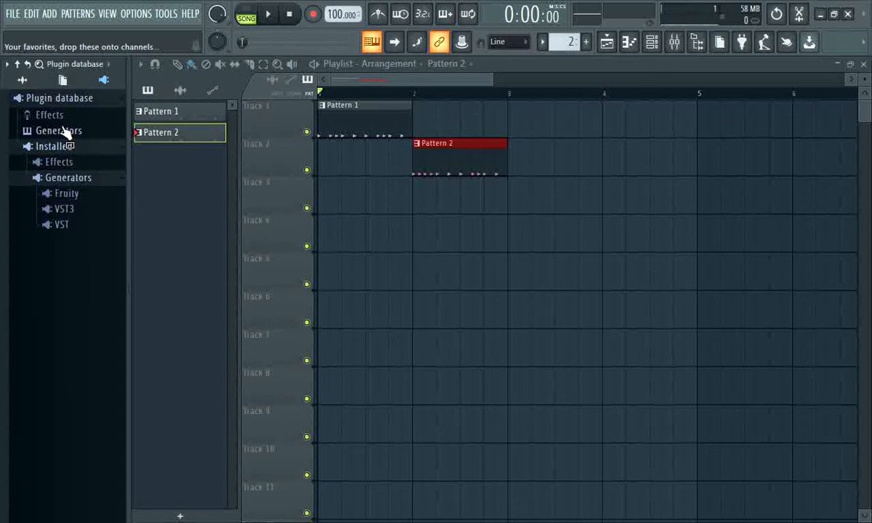
left_click(62, 131)
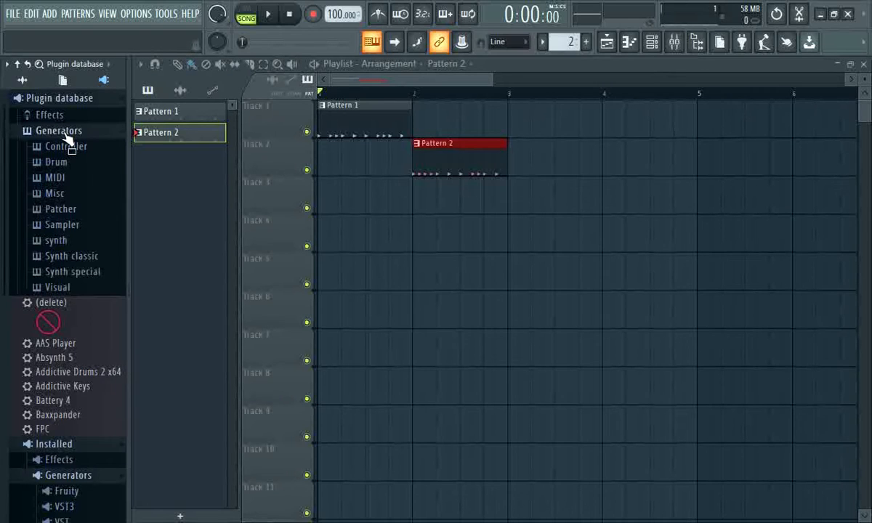
left_click_drag(66, 138, 45, 86)
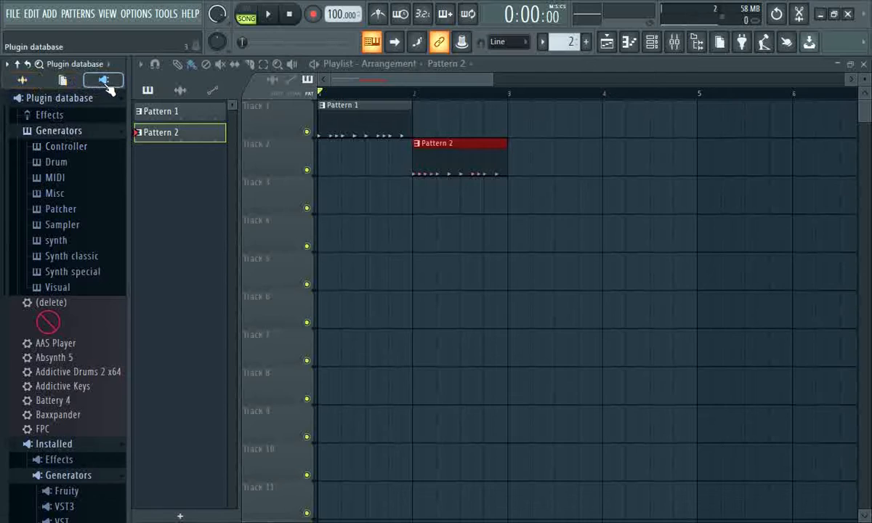
Step: Show all browser content, collapse the generator plugin presets and reopen them down to the FL Keys presets
left_click(26, 84)
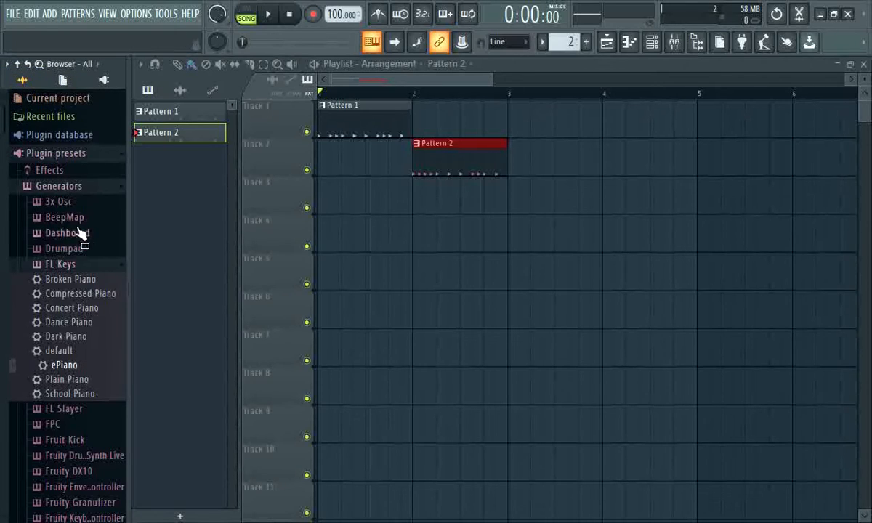
left_click(120, 266)
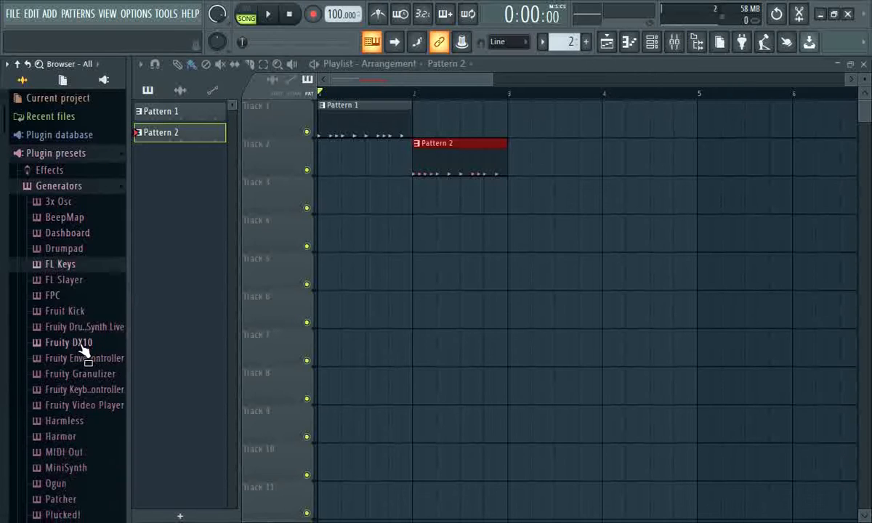
left_click(119, 190)
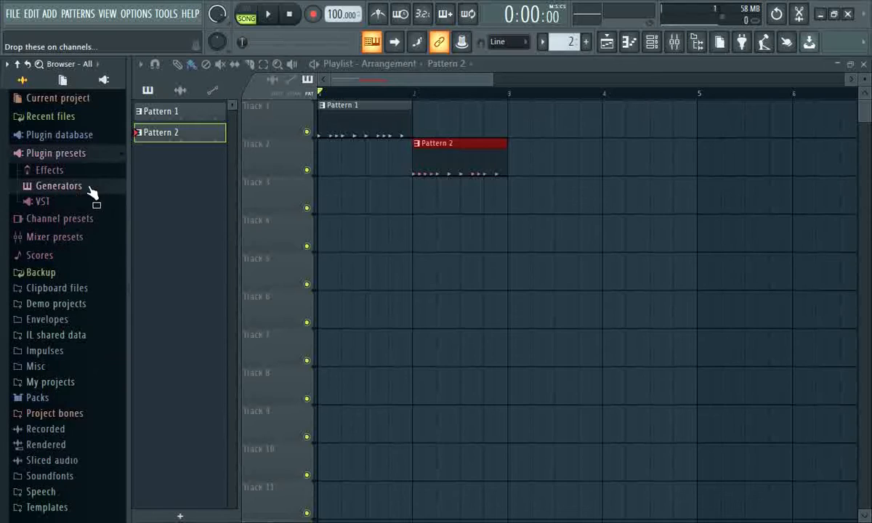
left_click(83, 192)
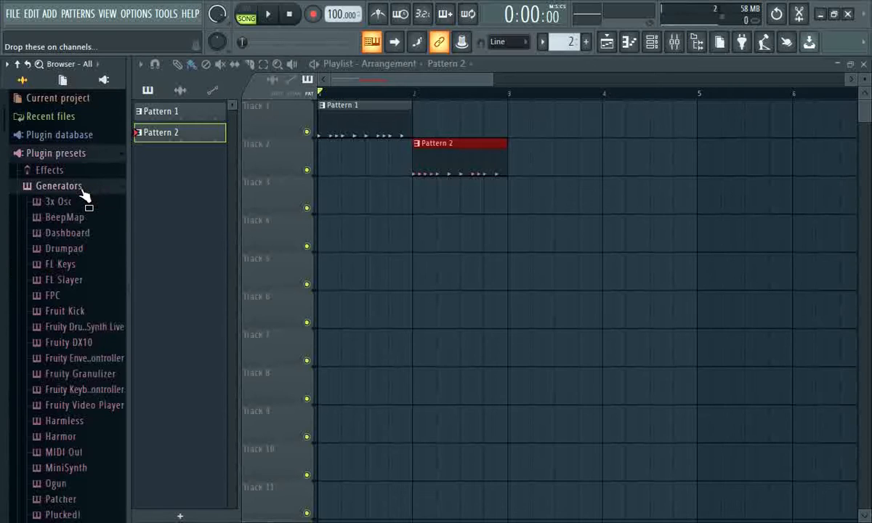
left_click(69, 266)
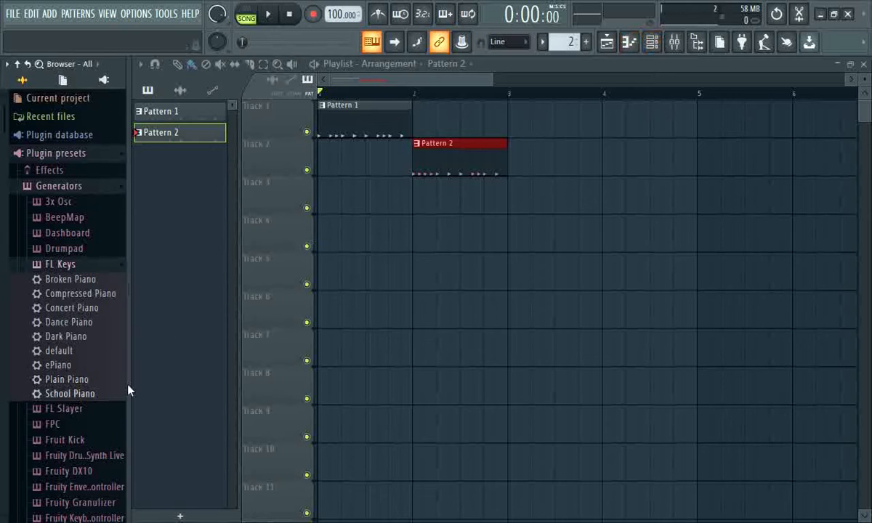
Step: Close the playlist, add the FL Keys ePiano preset as a new channel below Snare and close its plugin window
left_click(863, 64)
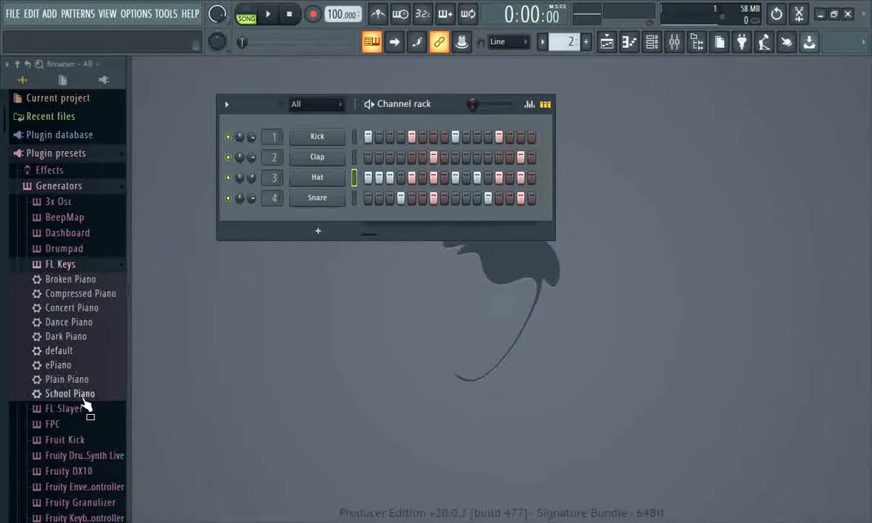
left_click(65, 381)
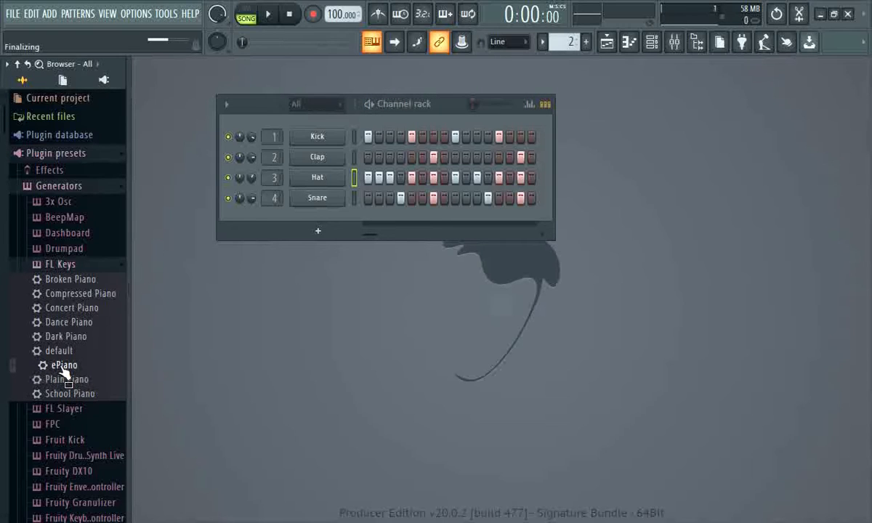
left_click_drag(62, 372, 320, 217)
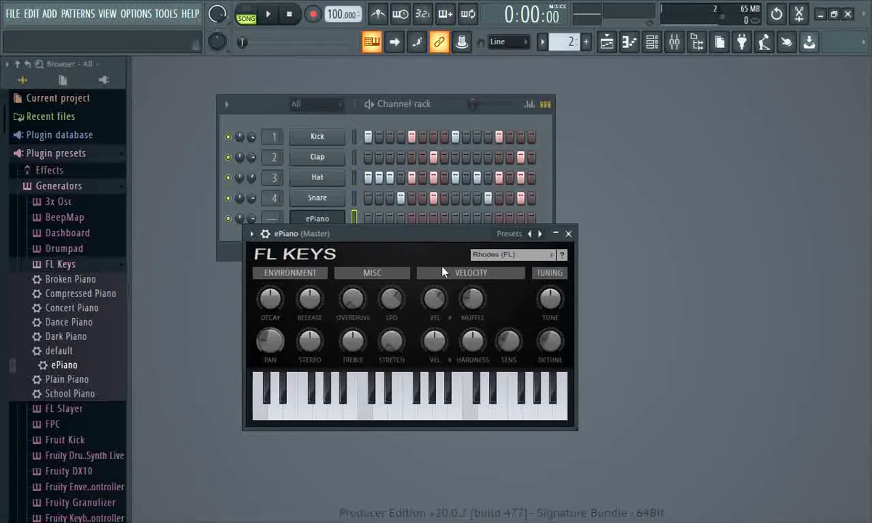
left_click(567, 233)
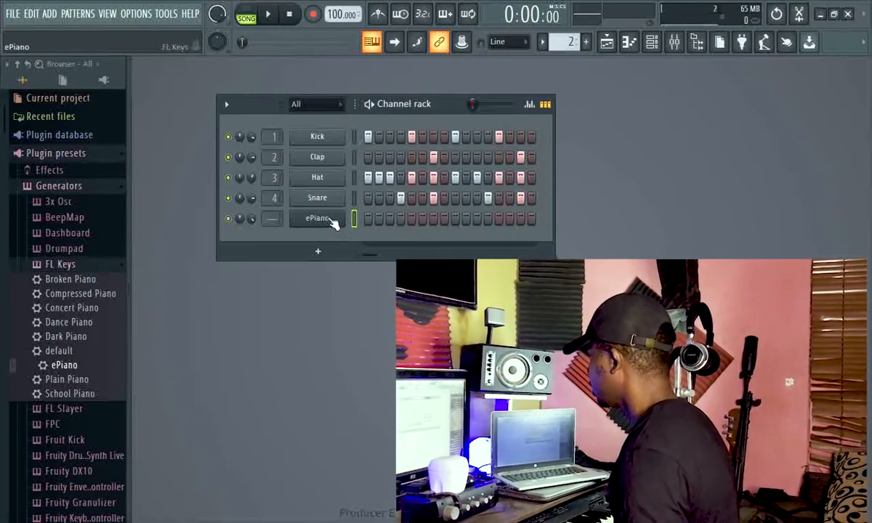
Step: View the ePiano channel's Piano roll while pattern 2 is selected and look over its lower octaves
right_click(329, 221)
left_click(329, 222)
right_click(330, 222)
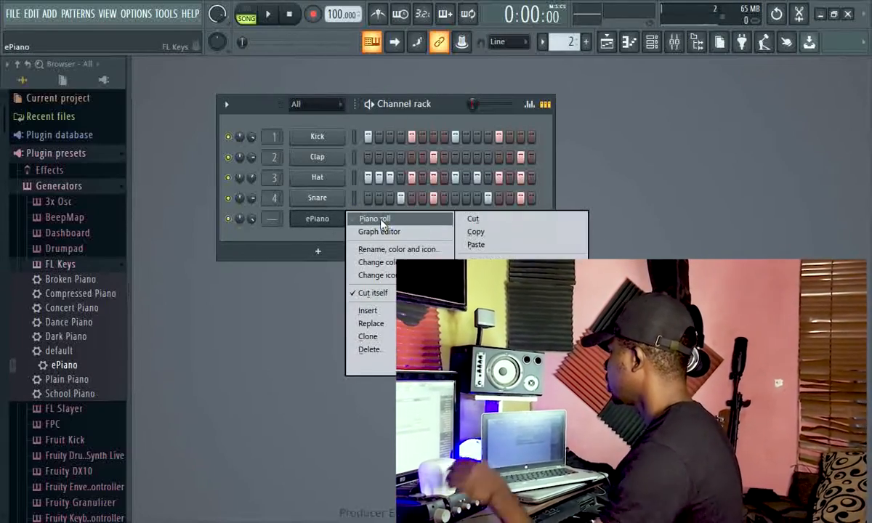
left_click(374, 219)
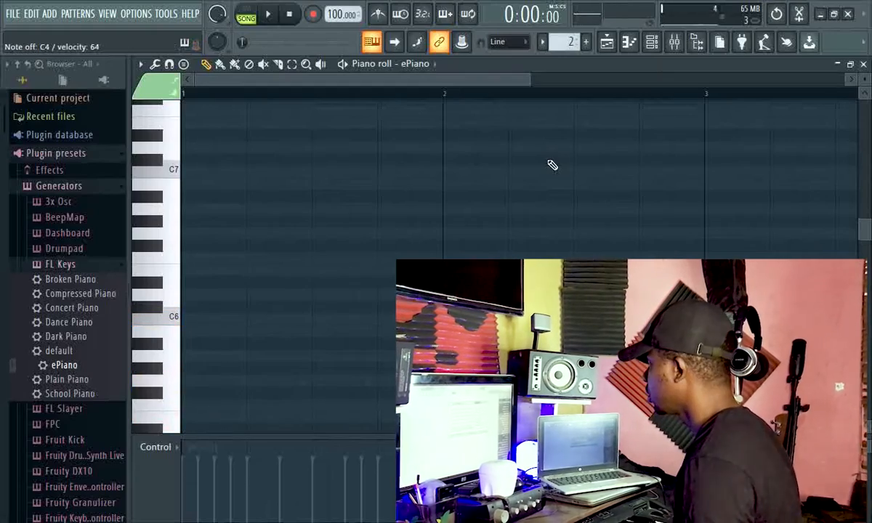
left_click_drag(865, 231, 869, 261)
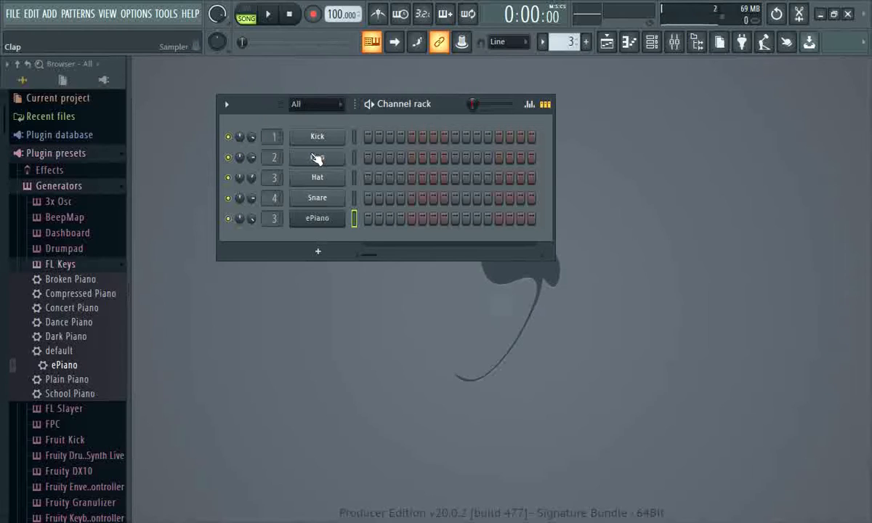
Step: Open the ePiano channel's Piano roll for the empty pattern 3
right_click(326, 224)
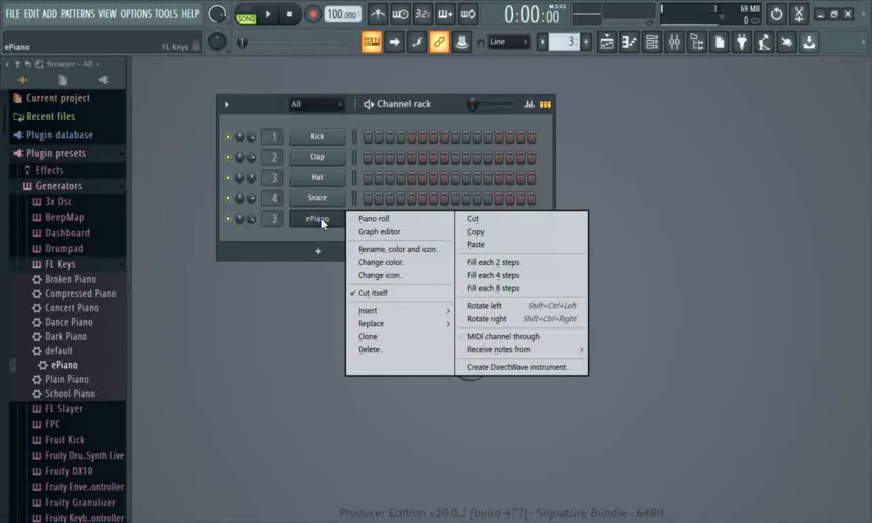
left_click(375, 219)
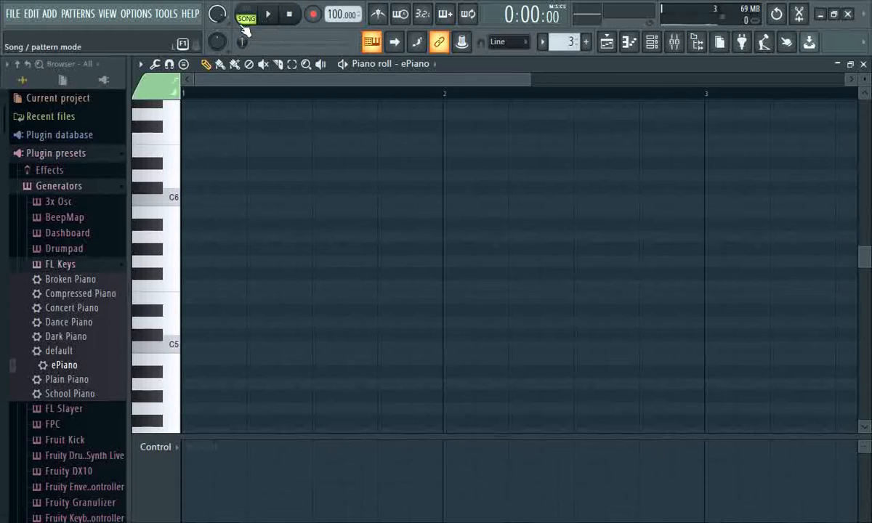
Step: Set playback to song mode, close the ePiano Piano roll and show the playlist
left_click(607, 43)
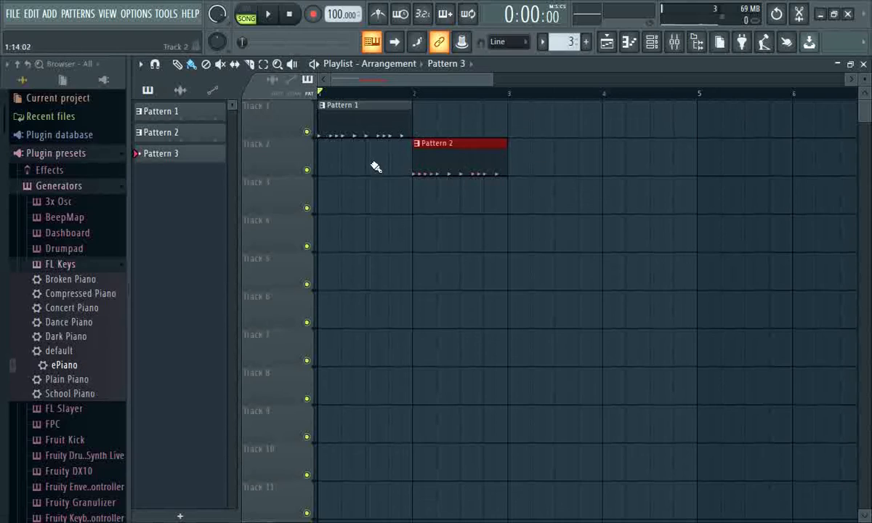
left_click(864, 64)
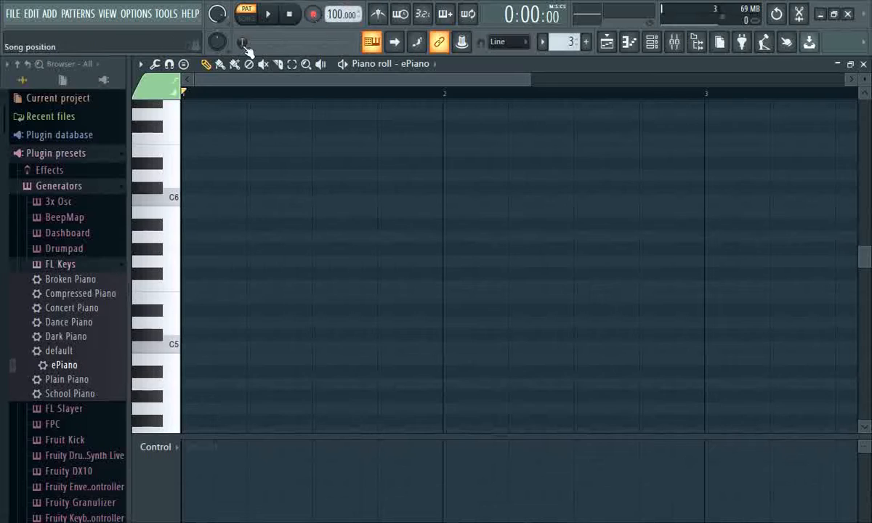
left_click(246, 22)
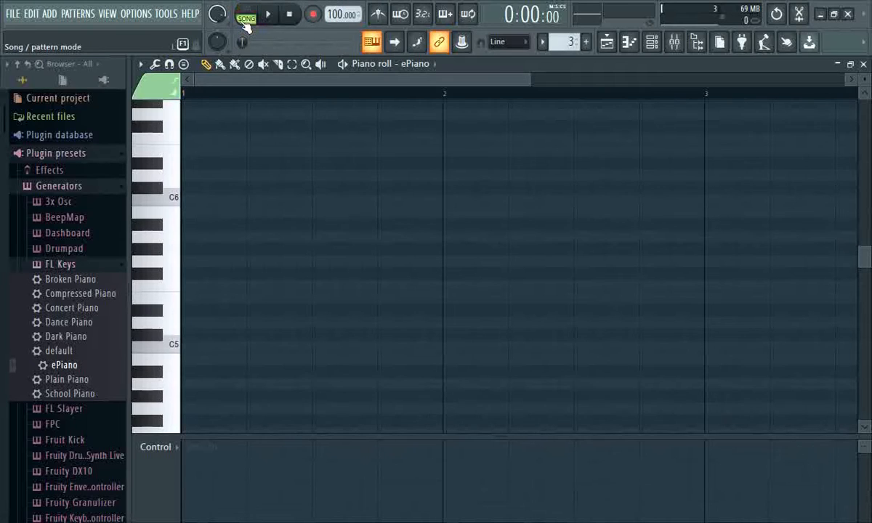
left_click(864, 65)
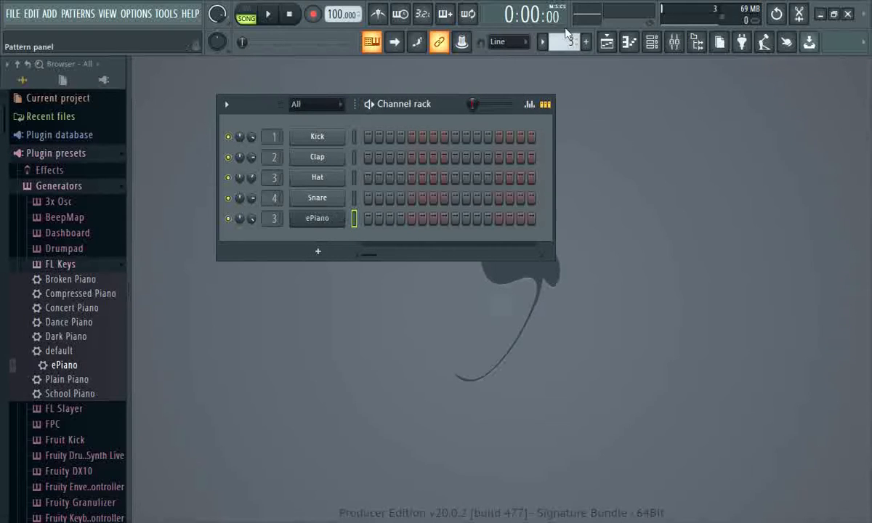
left_click(606, 44)
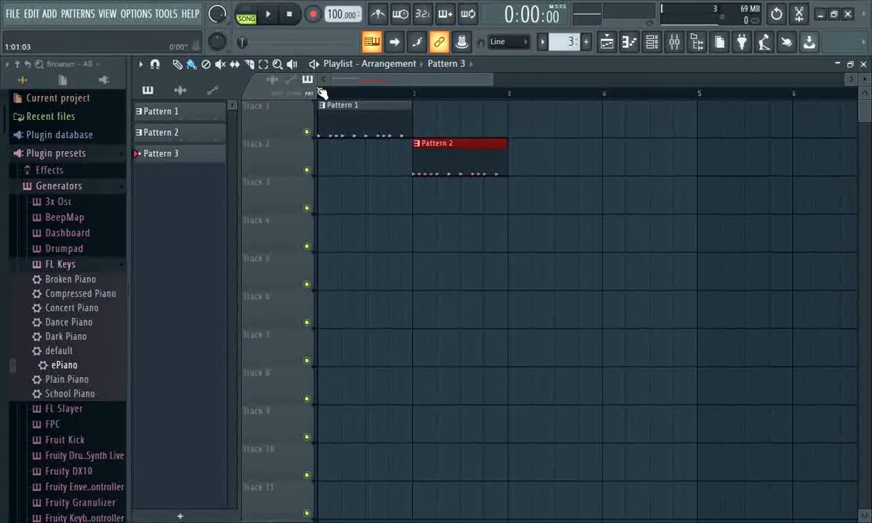
Step: Arm recording for everything and try to record an ePiano take into pattern 3 over the drum patterns
left_click(314, 15)
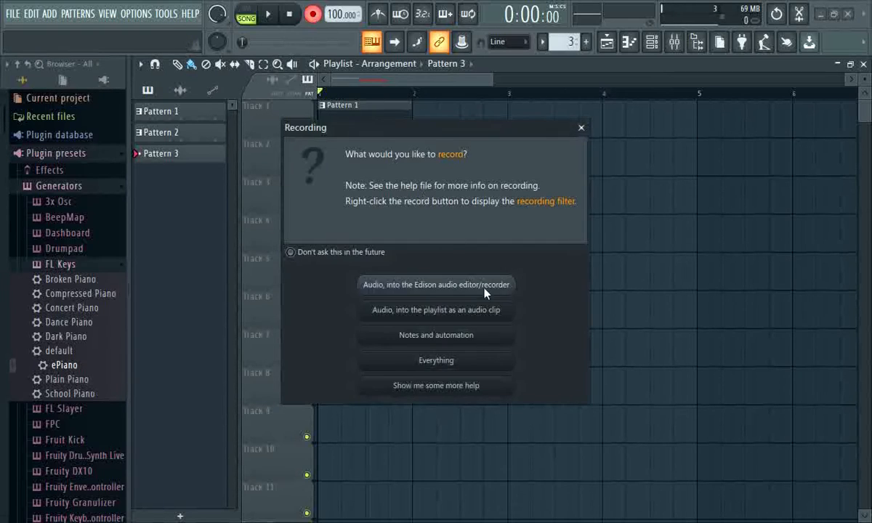
left_click(437, 360)
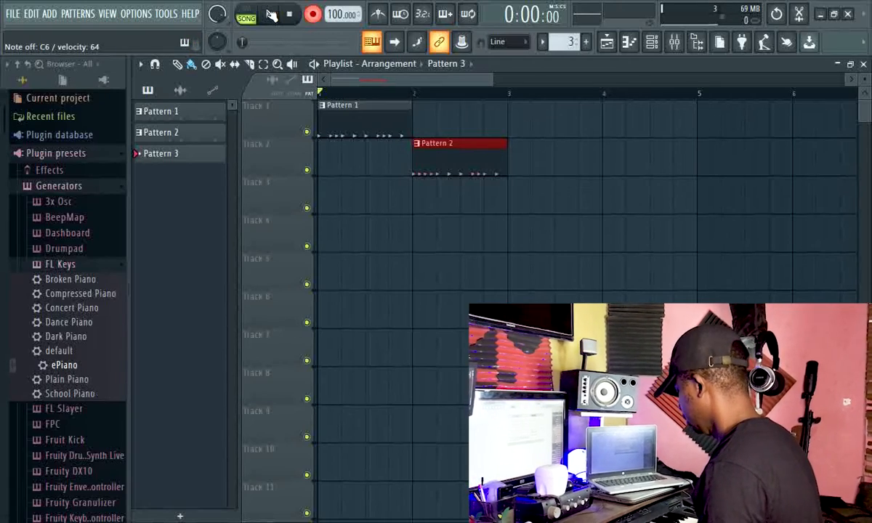
left_click(271, 15)
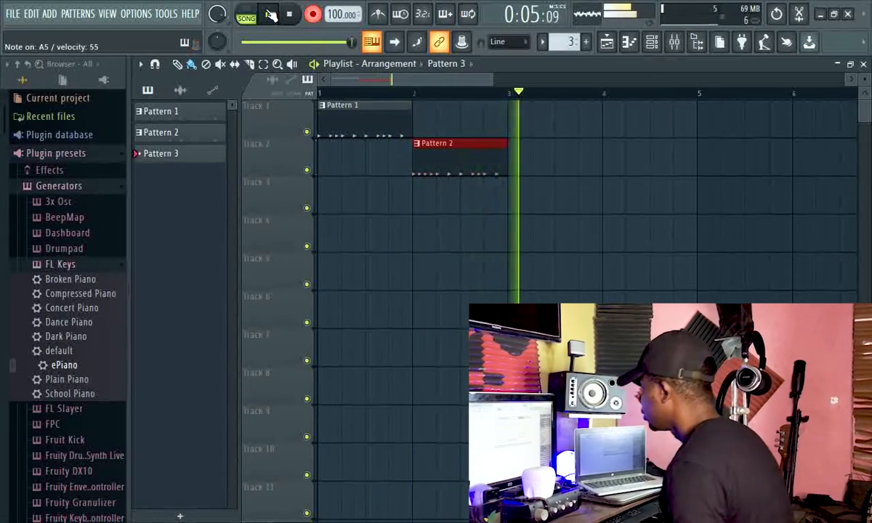
key("space")
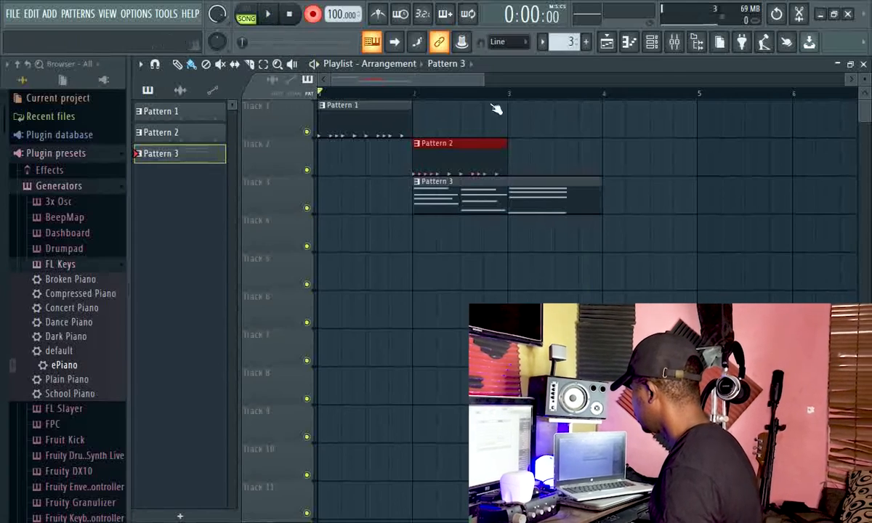
Step: Undo the recorded notes and delete the empty Pattern 3 clip from Track 3
left_click(32, 14)
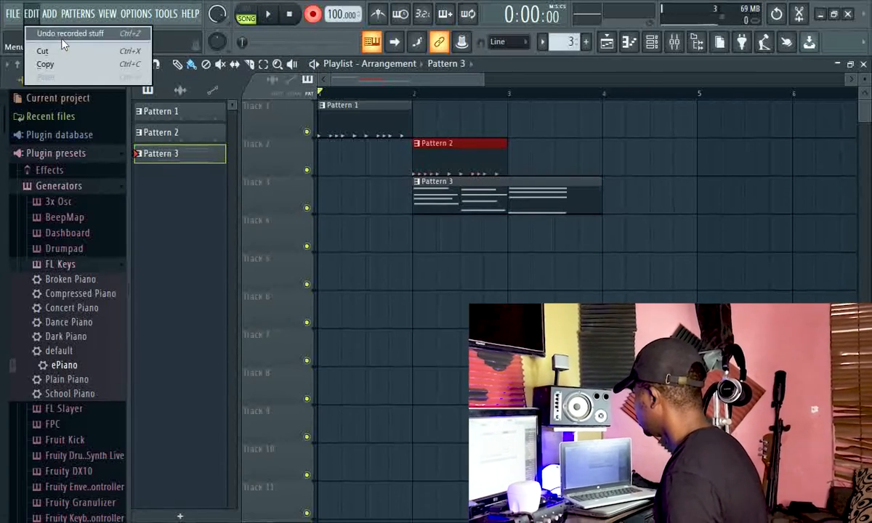
left_click(64, 33)
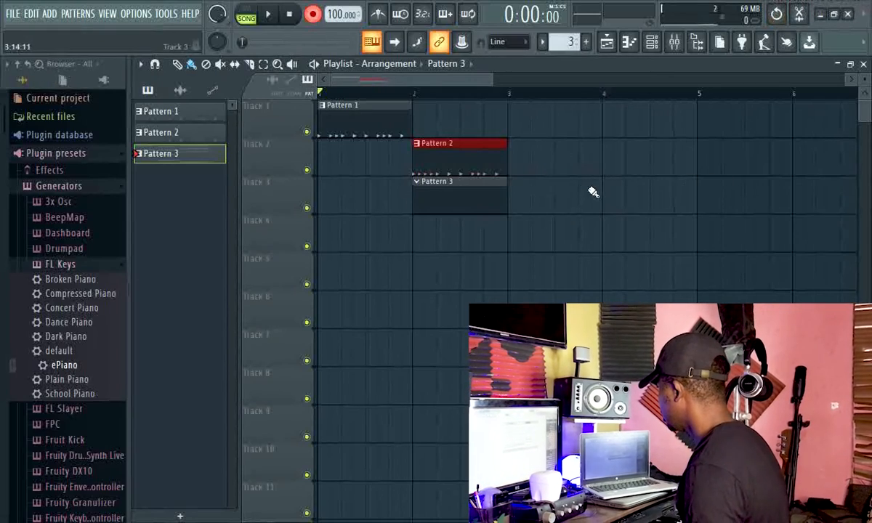
right_click(448, 205)
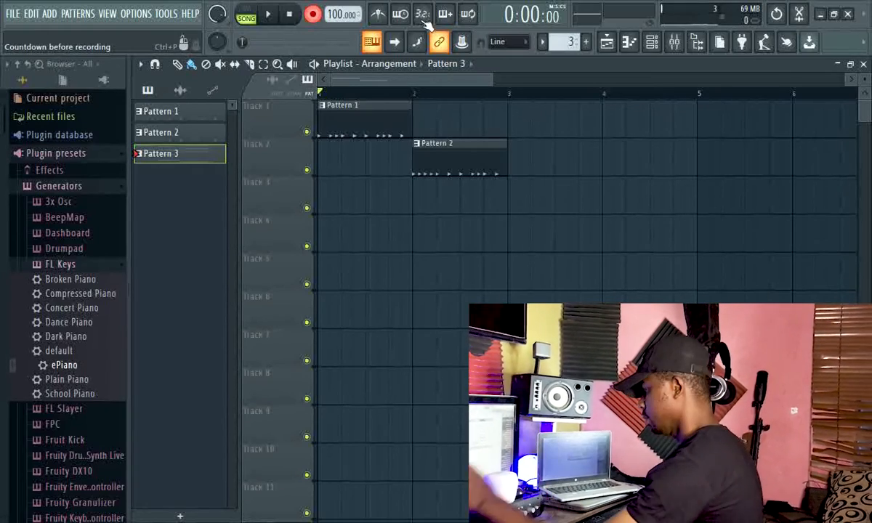
Step: Enable the countdown before recording, start another ePiano take and stop it
left_click(425, 16)
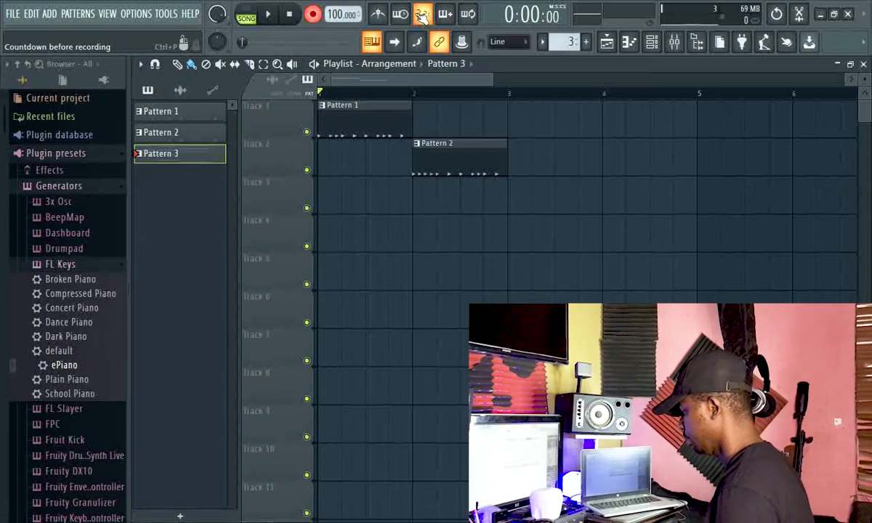
left_click(270, 17)
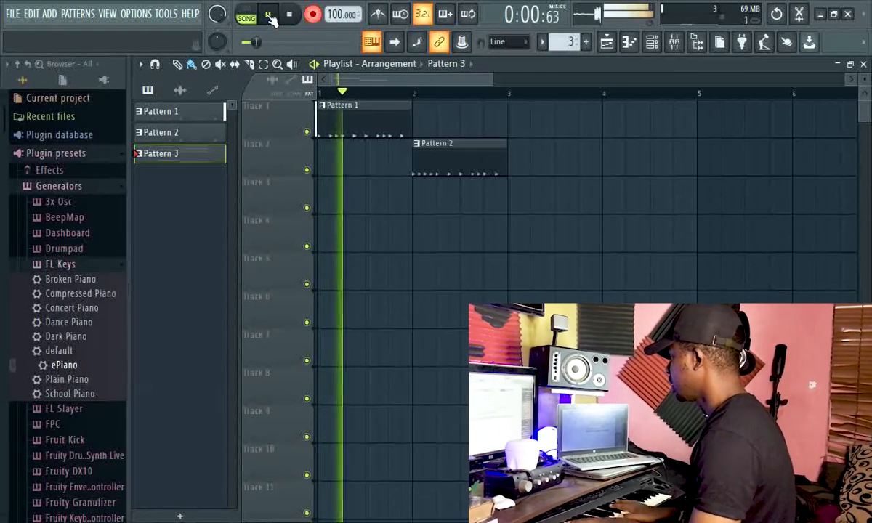
left_click(289, 16)
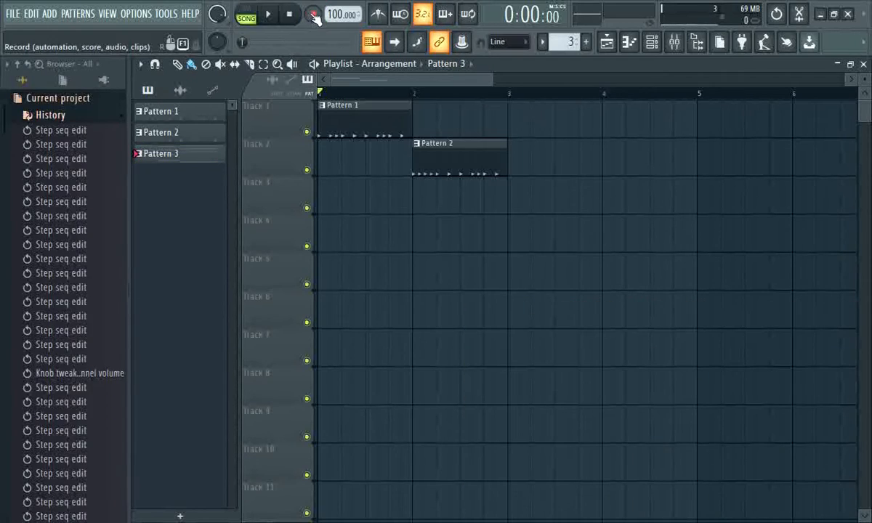
Step: Arm recording for everything and record the ePiano chords into pattern 3 from bar 1
left_click(314, 15)
left_click(442, 360)
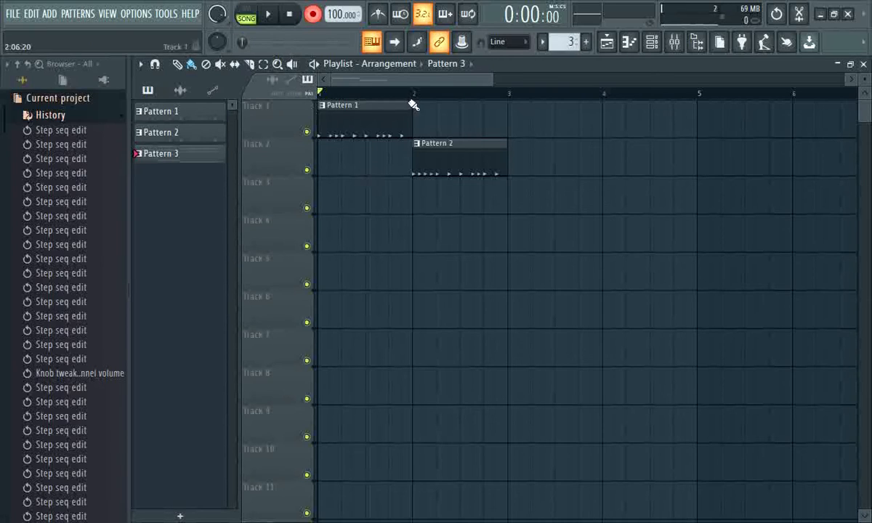
left_click(271, 16)
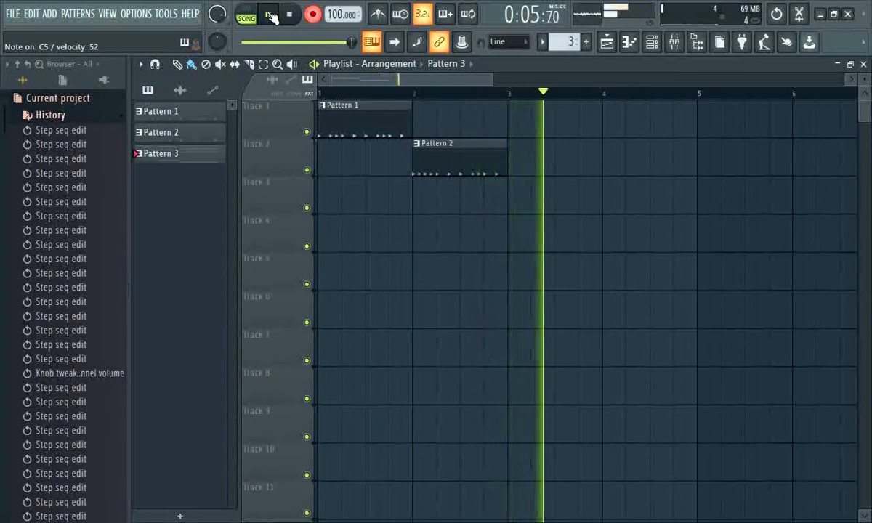
left_click(270, 16)
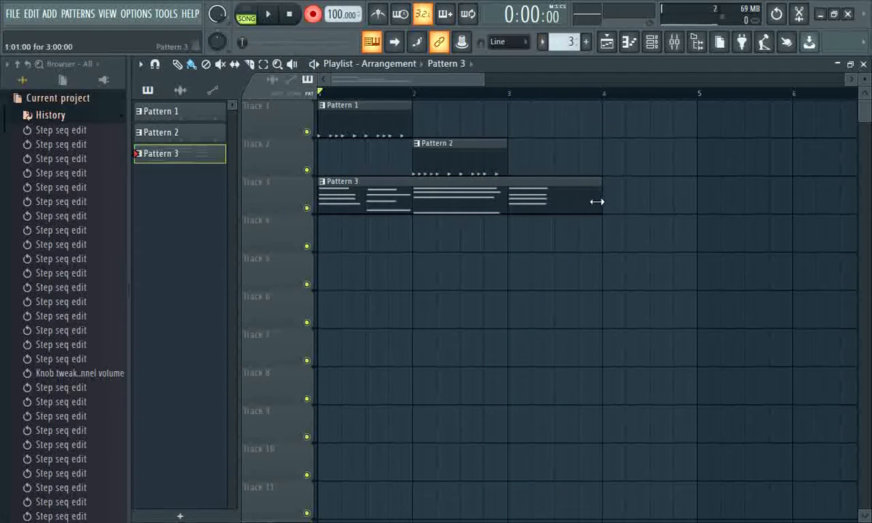
Step: Shorten the Pattern 3 clip on Track 3 to end at bar 3 and play the arrangement
left_click_drag(596, 202, 508, 201)
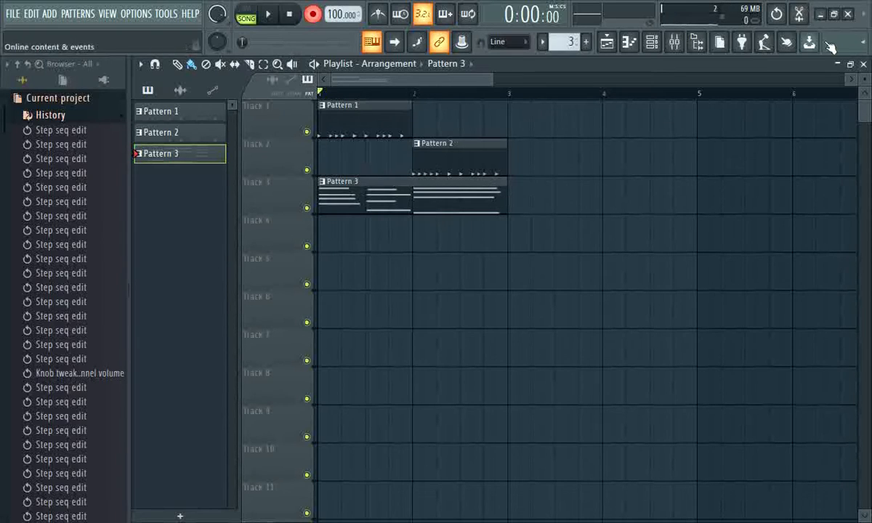
left_click(270, 18)
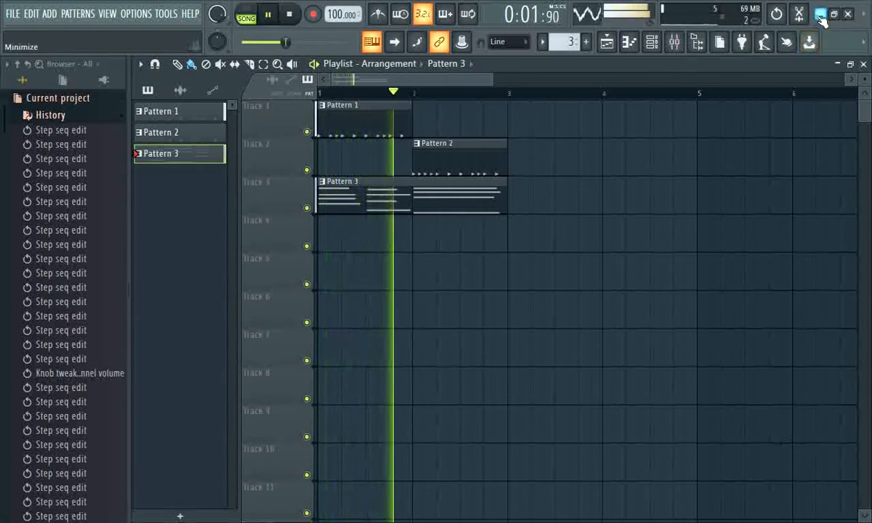
key("space")
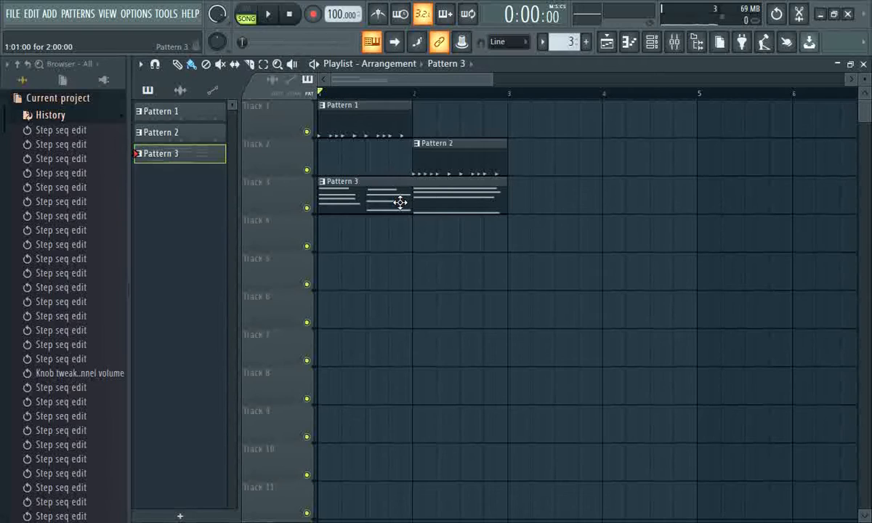
Step: Open the Pattern 3 clip in the Piano roll and delete the C6, G5, E5 and C5 notes in bar 3
double_click(401, 203)
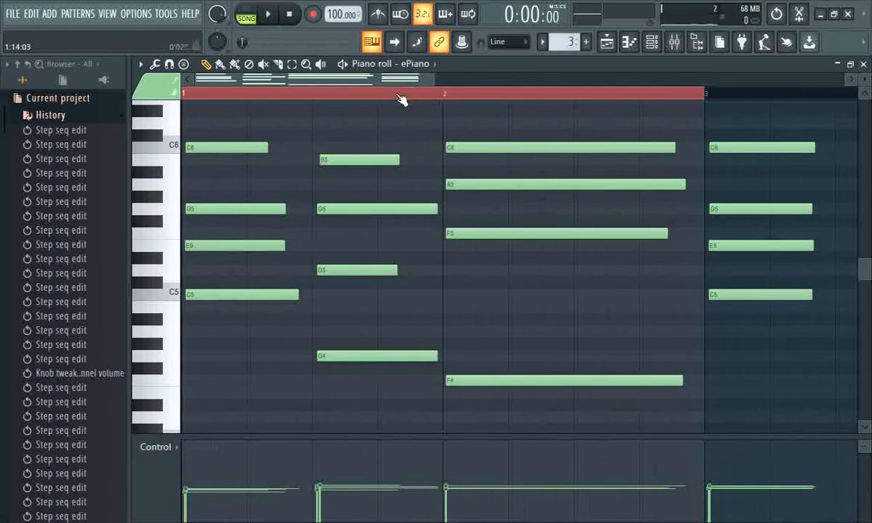
key("space")
right_click(756, 146)
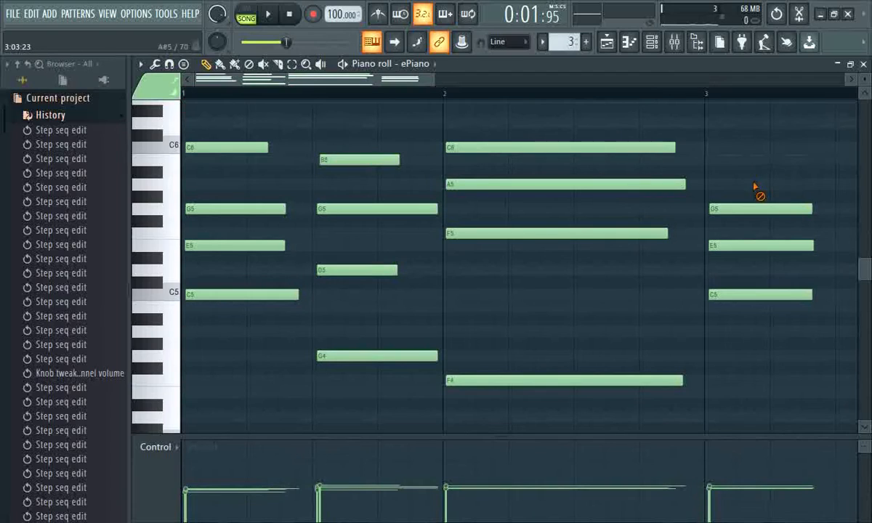
right_click(756, 209)
right_click(756, 245)
right_click(760, 294)
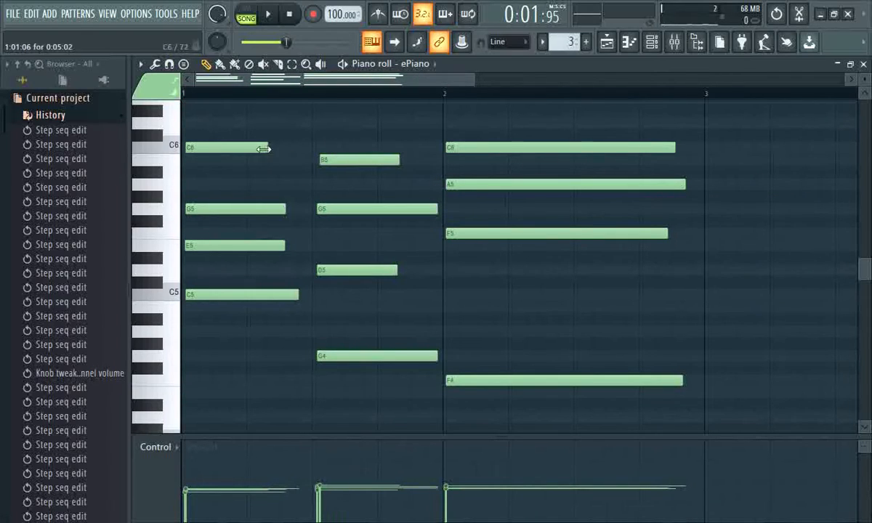
Step: Apply Quick quantize to all ePiano notes in pattern 3 and play back the result
key("ctrl+a")
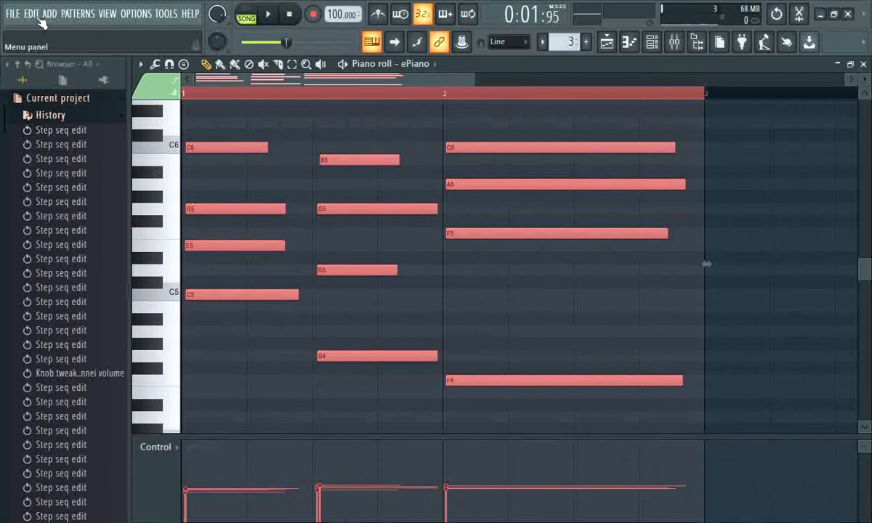
left_click(143, 65)
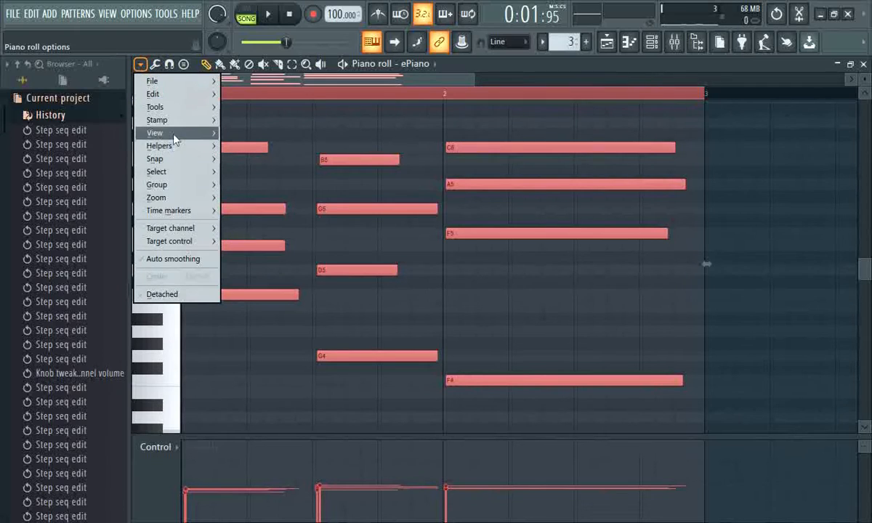
mouse_move(174, 149)
mouse_move(165, 109)
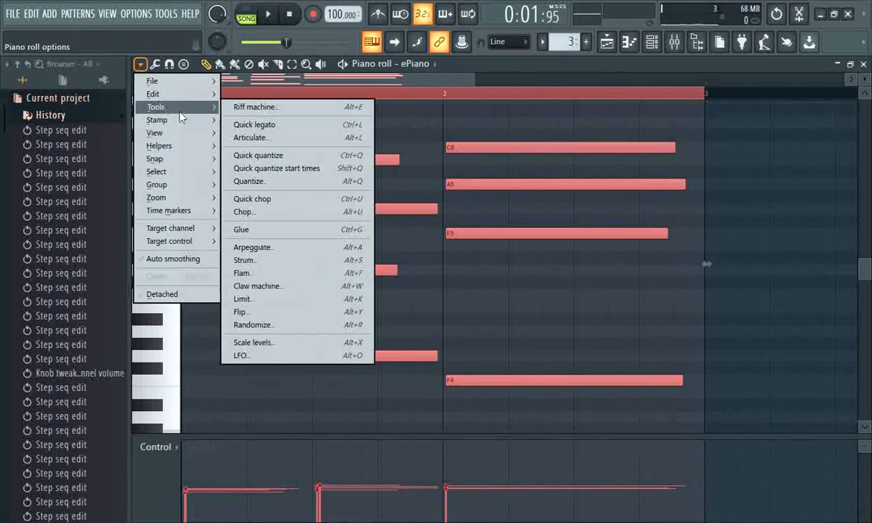
left_click(253, 156)
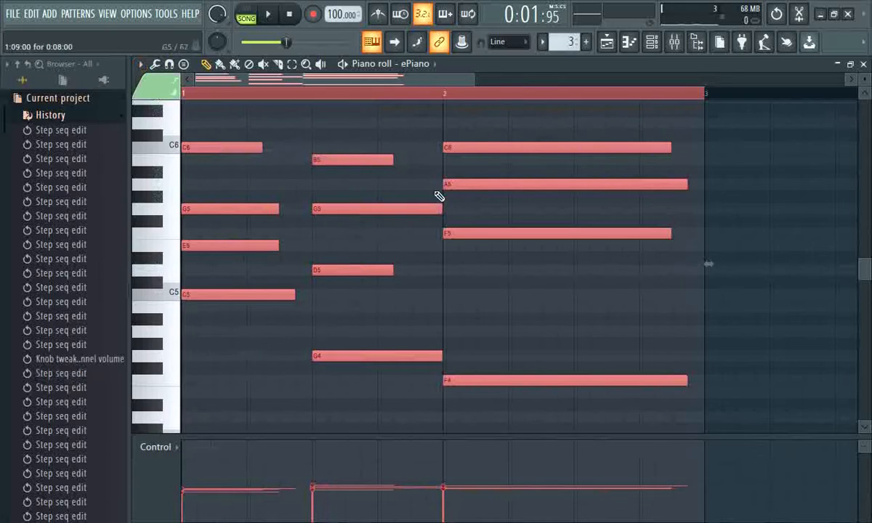
left_click(269, 15)
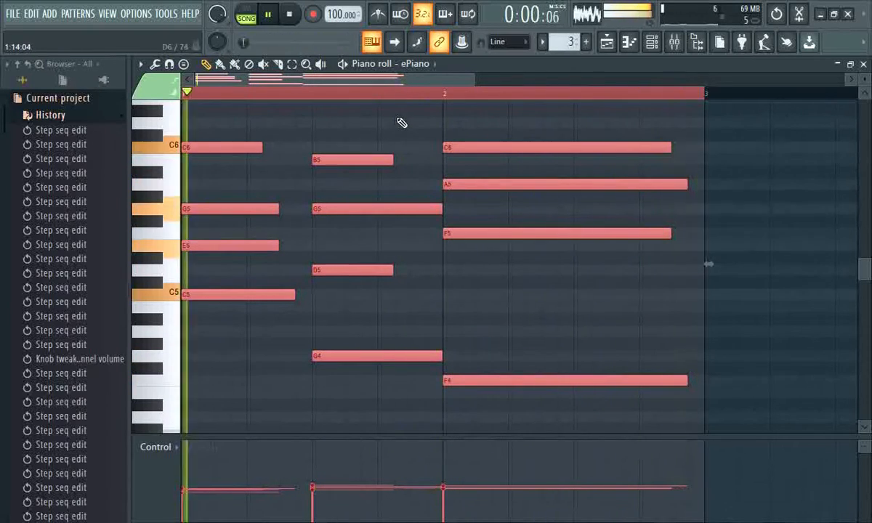
left_click(292, 15)
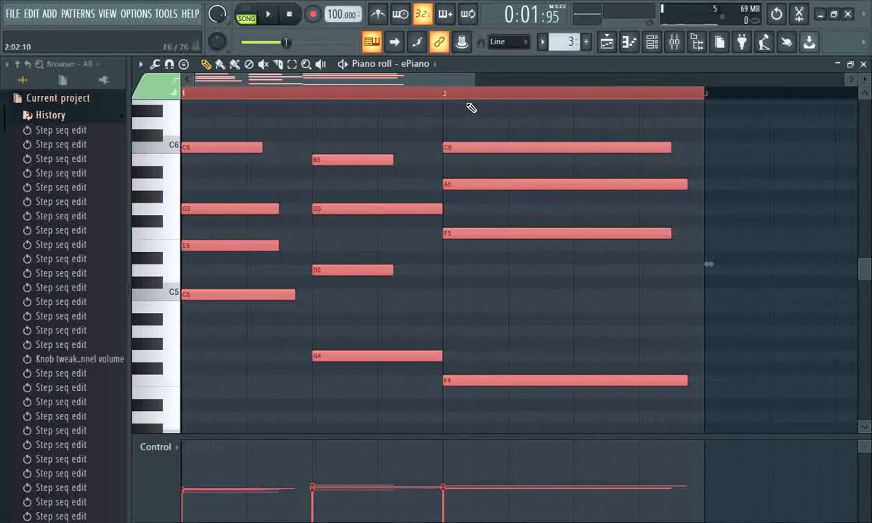
Step: Return to the Channel rack, reopen the ePiano notes in the Piano roll for a check and close it
left_click(863, 65)
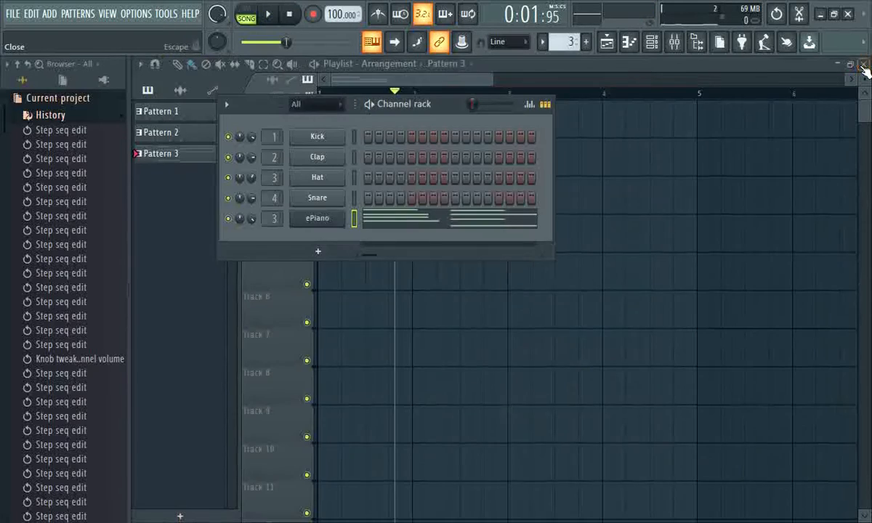
left_click(434, 224)
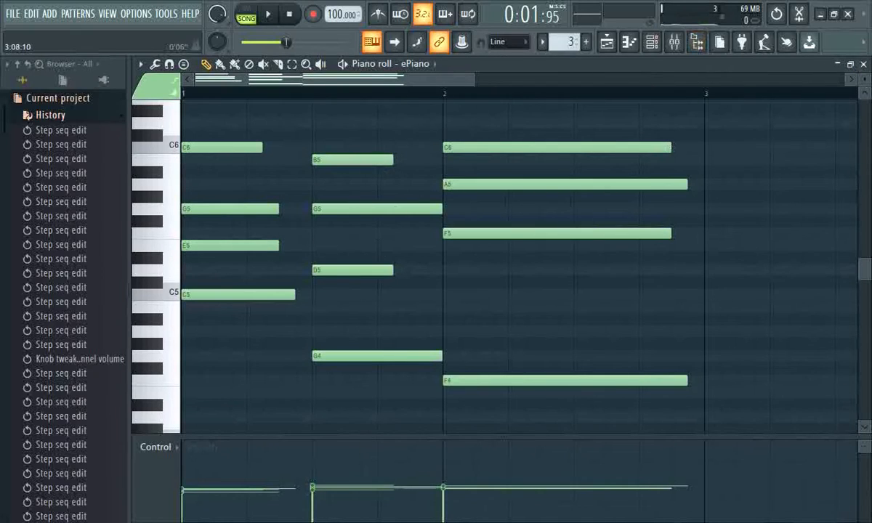
left_click(864, 65)
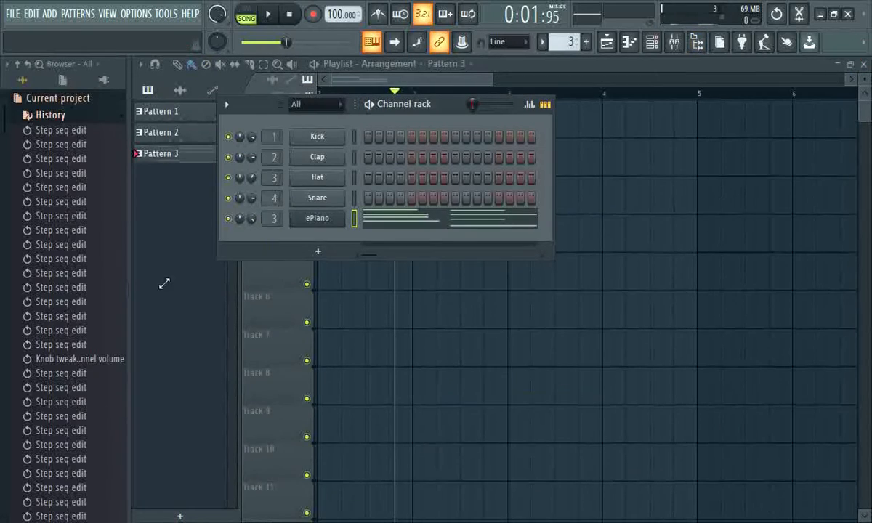
Step: Collapse the current project's History list in the browser and view the folders below it
left_click(55, 116)
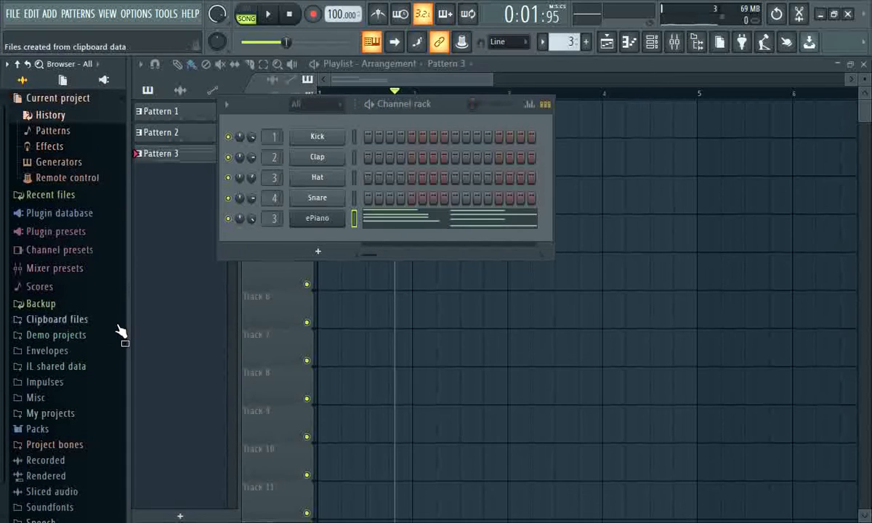
scroll(121, 331, "down", 1)
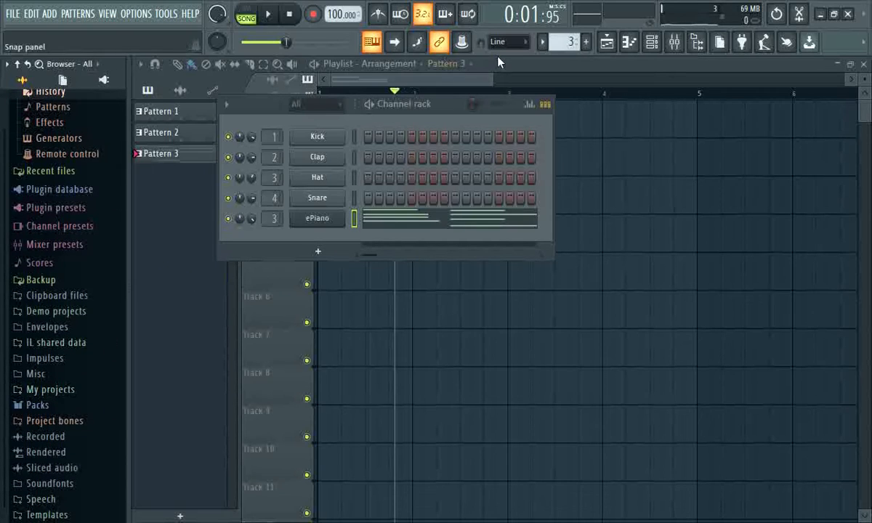
Step: Make pattern 4 the active pattern and check the current project's Generators folder in the browser
scroll(565, 41, "up", 2)
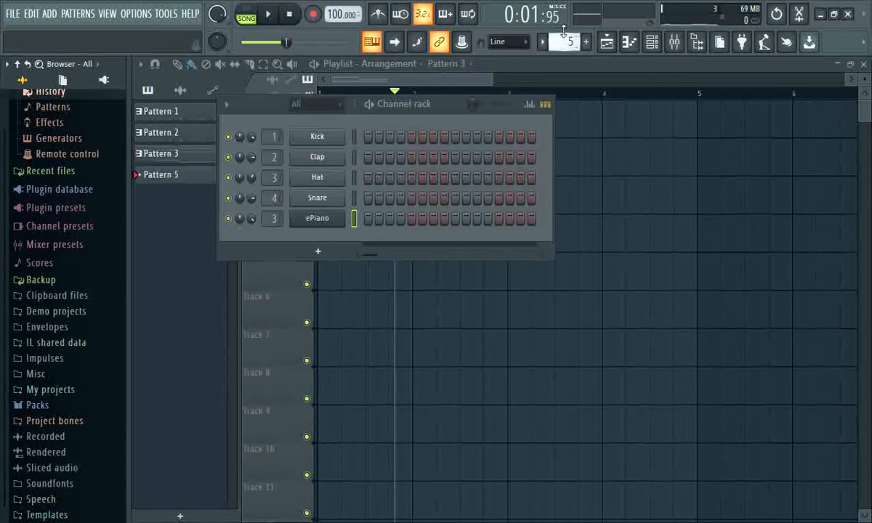
scroll(565, 42, "down", 1)
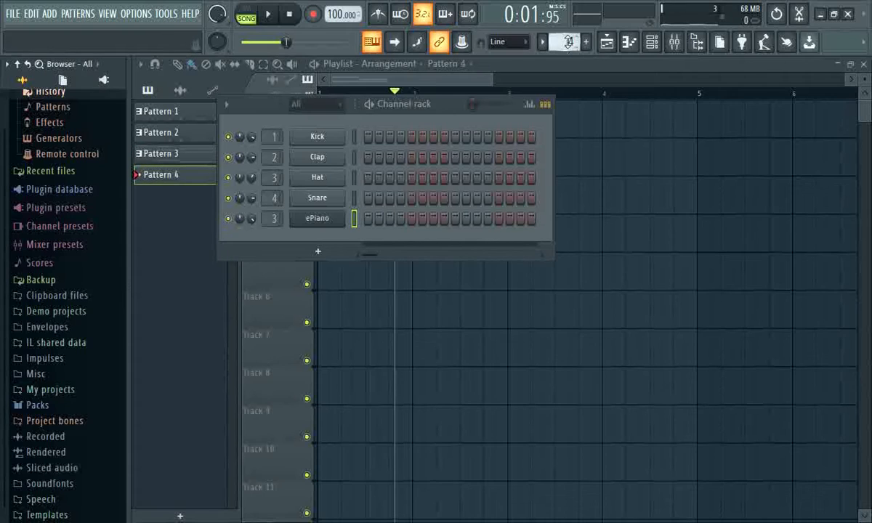
left_click(63, 143)
left_click(62, 142)
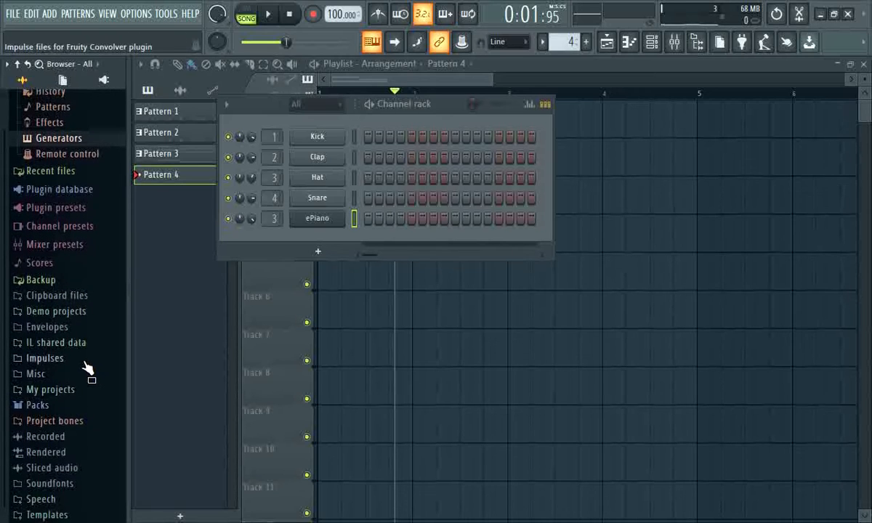
scroll(84, 364, "up", 1)
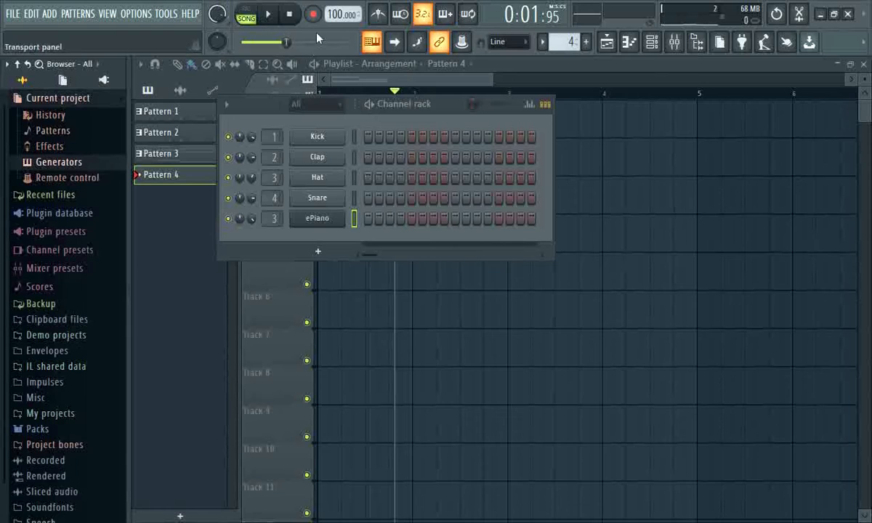
Step: Start song playback and expand the FL Keys presets under the Generators plugin presets in the browser
left_click(268, 14)
left_click(56, 231)
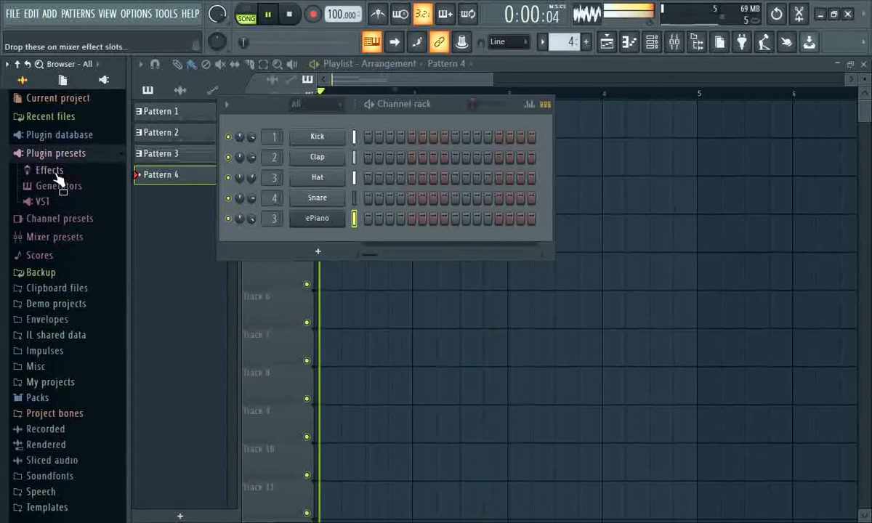
left_click(58, 185)
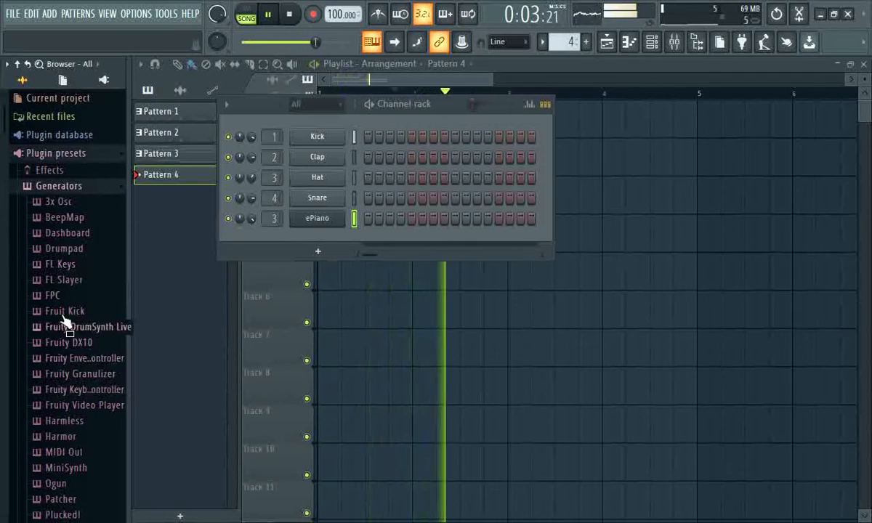
left_click(70, 266)
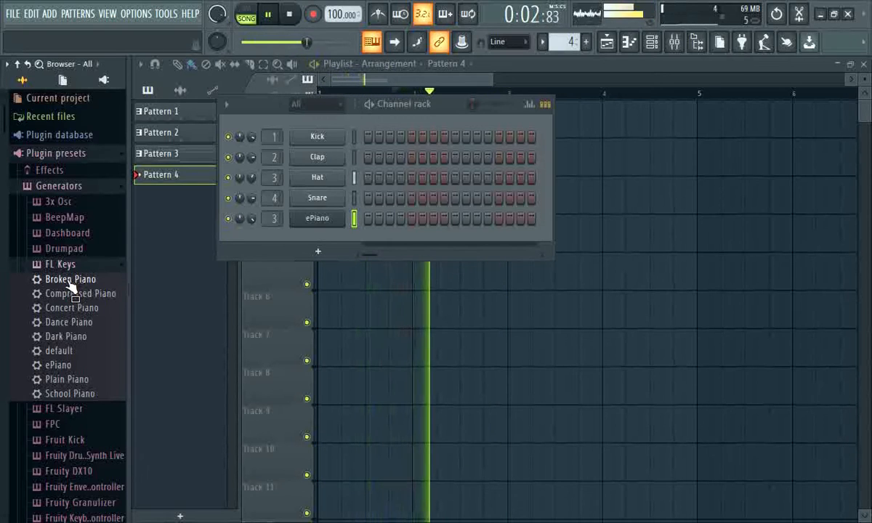
Step: Add the FL Keys Broken Piano preset as a new channel in the Channel rack, close its plugin window and stop playback
left_click_drag(71, 285, 335, 244)
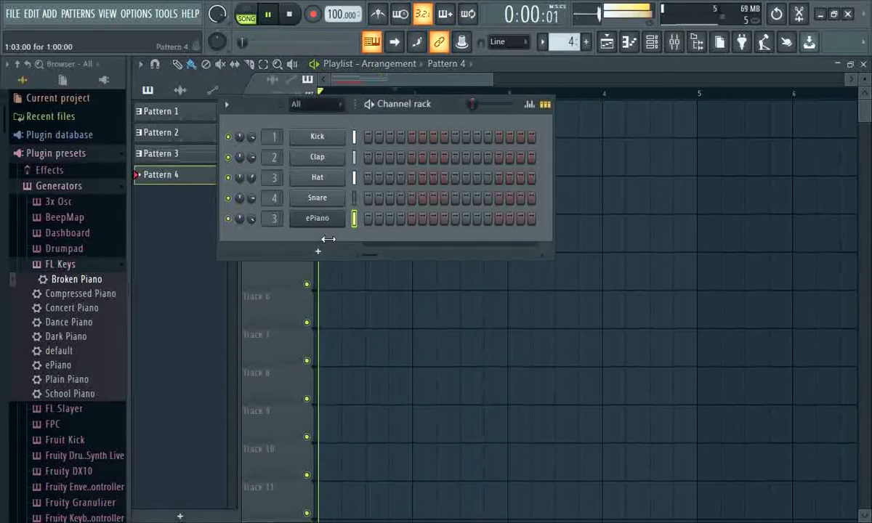
left_click(864, 64)
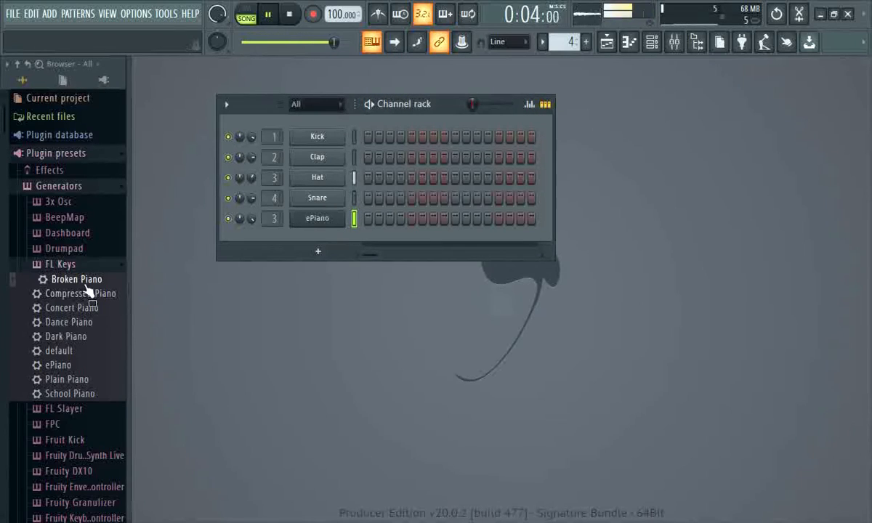
left_click_drag(85, 282, 316, 249)
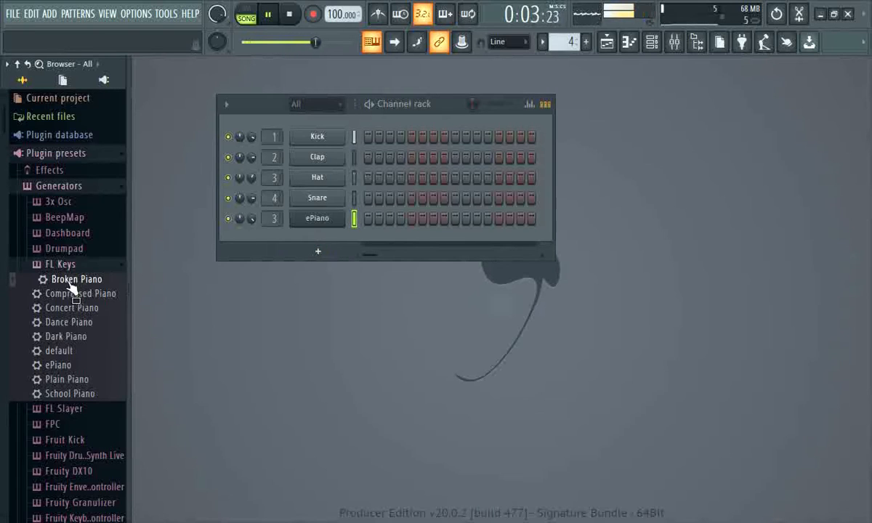
left_click_drag(73, 287, 309, 242)
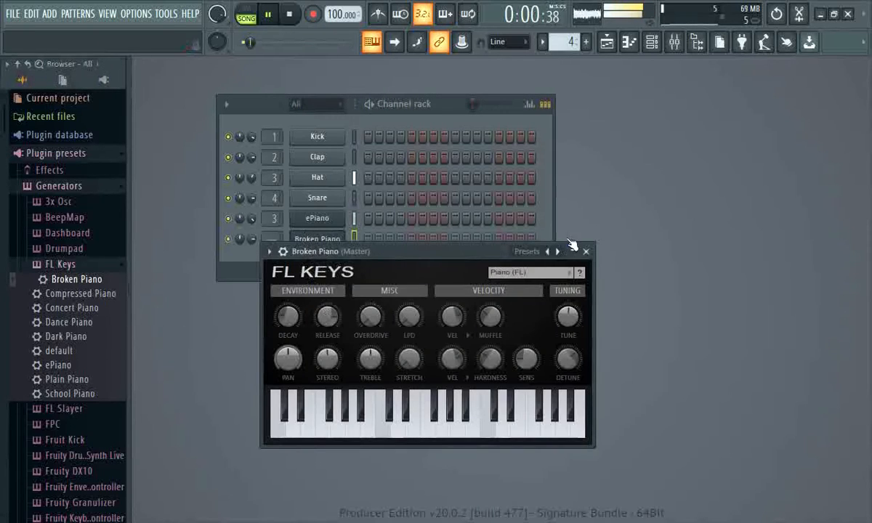
left_click(585, 251)
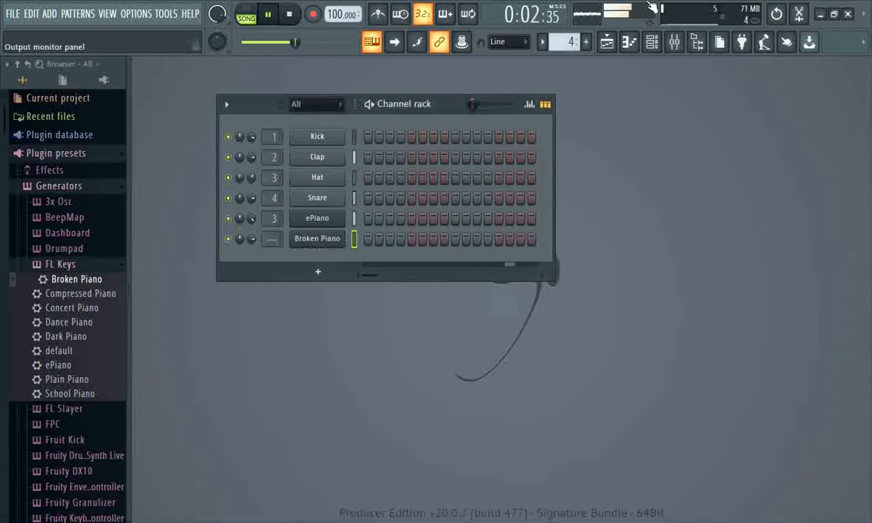
key("space")
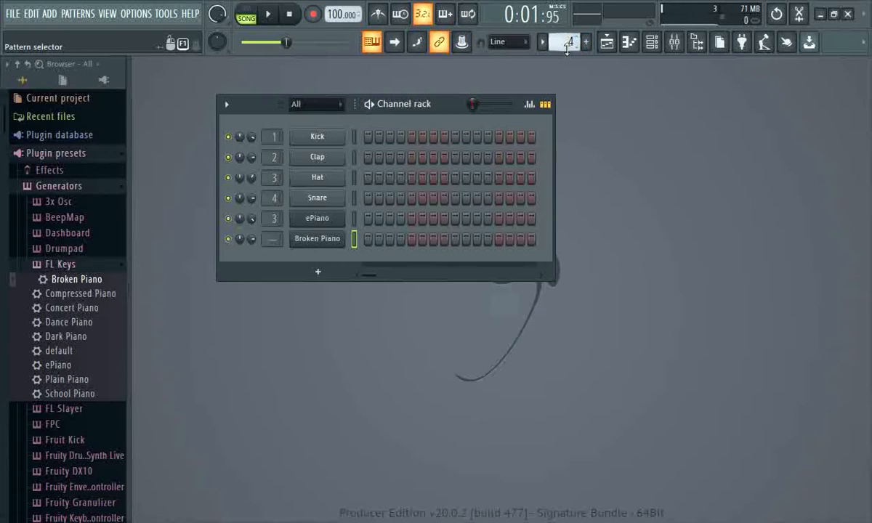
Step: Reopen the Playlist and delete the stray Pattern 4 clip from Track 4
mouse_move(566, 41)
left_mouse_down()
mouse_move(570, 50)
mouse_move(571, 40)
left_mouse_up()
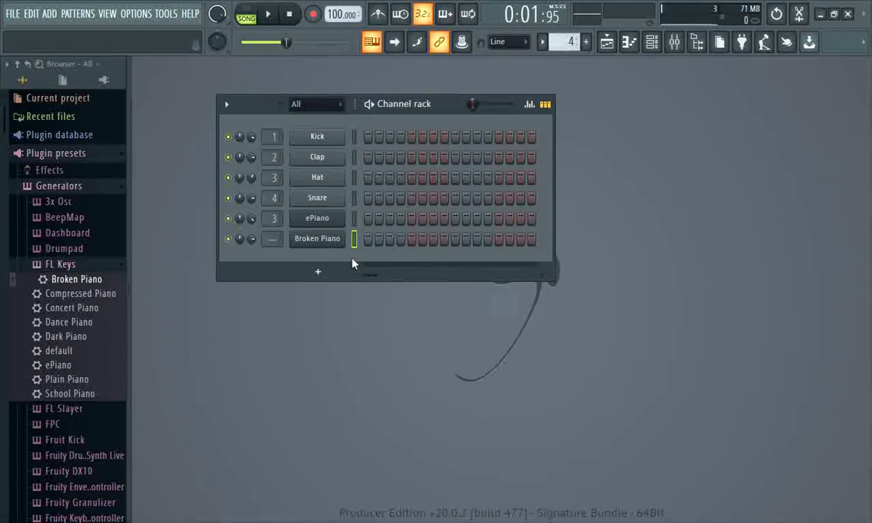
left_click(607, 41)
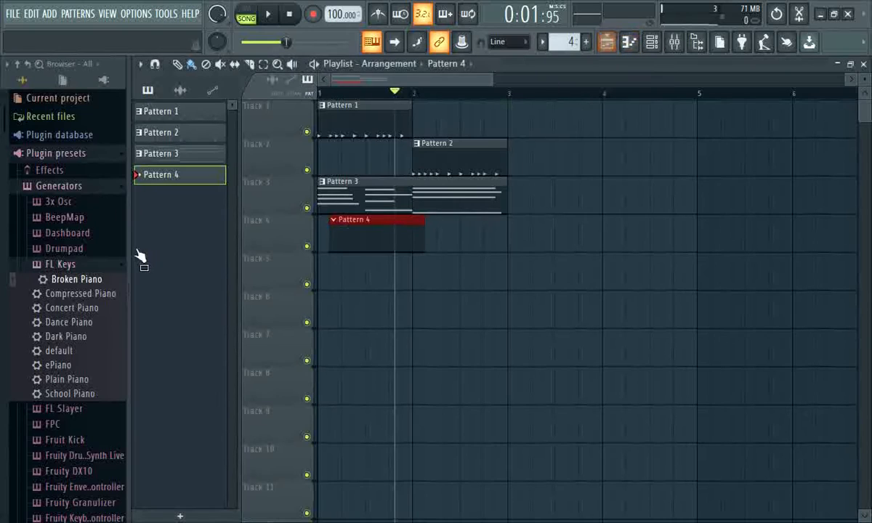
right_click(384, 240)
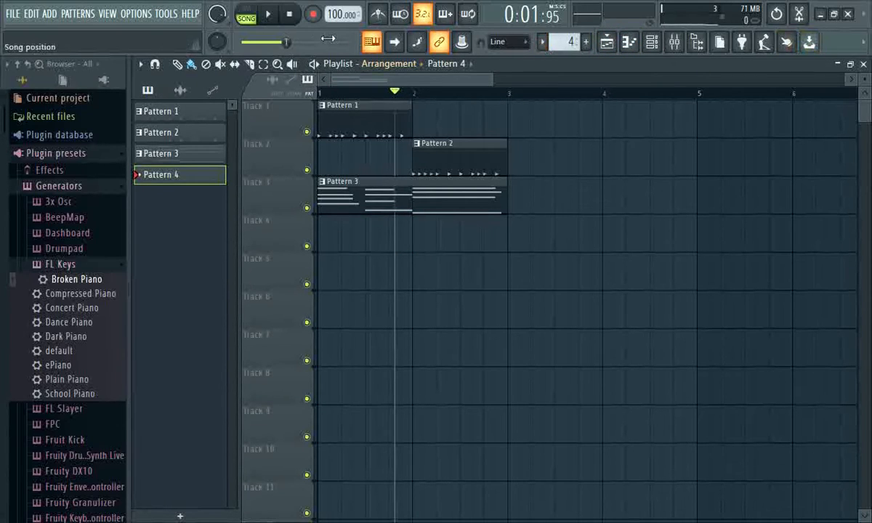
Step: Record a Broken Piano part into pattern 4 from the song start, choosing Everything as the recording type
left_click(289, 14)
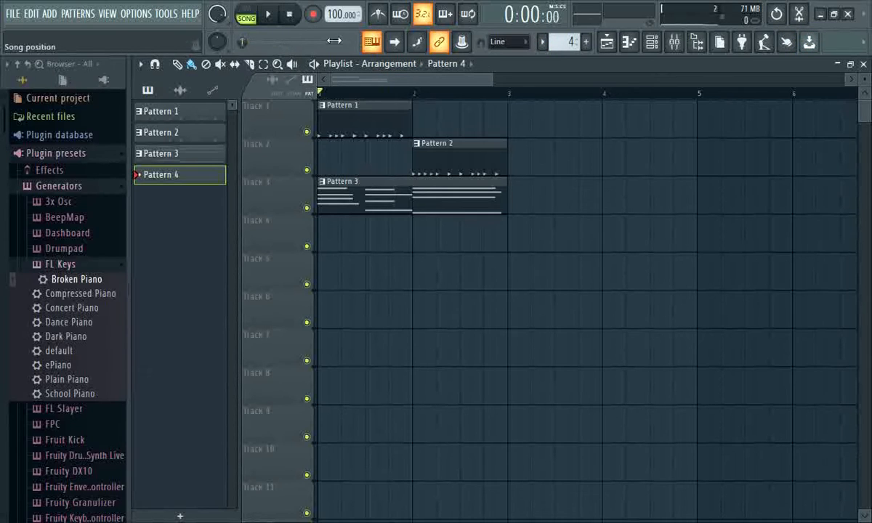
left_click(314, 15)
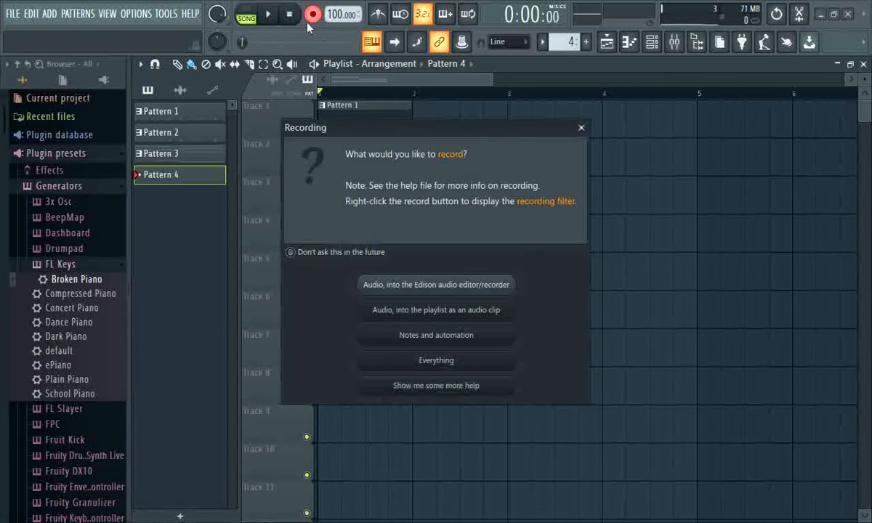
left_click(418, 365)
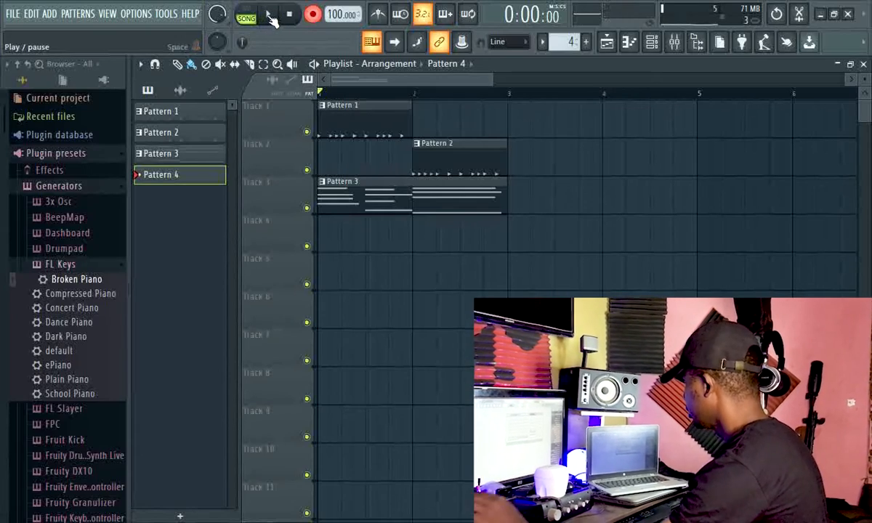
left_click(271, 16)
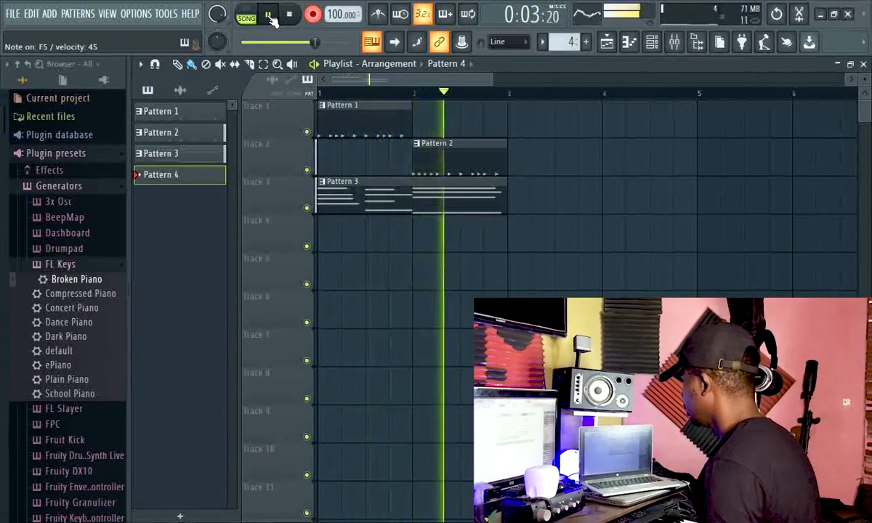
key("space")
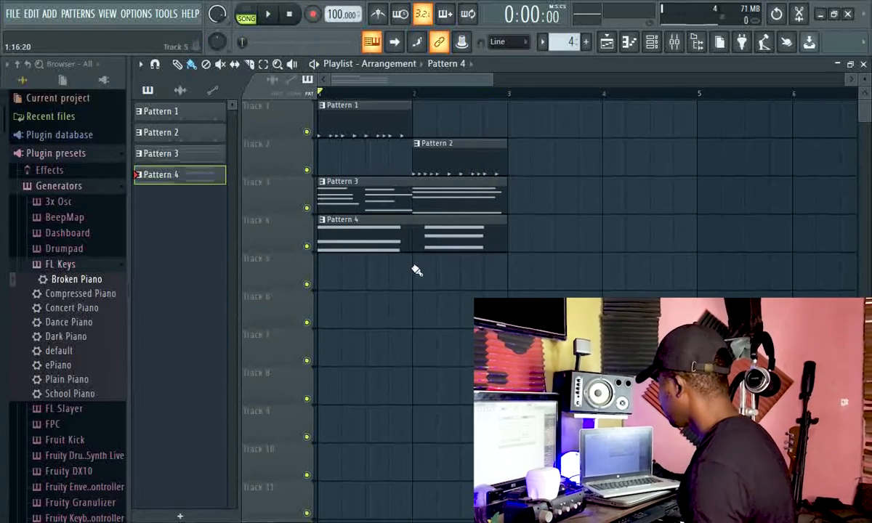
Step: Open the Pattern 4 clip in the Piano roll, apply Quick quantize to all Broken Piano notes and close the Piano roll
double_click(387, 239)
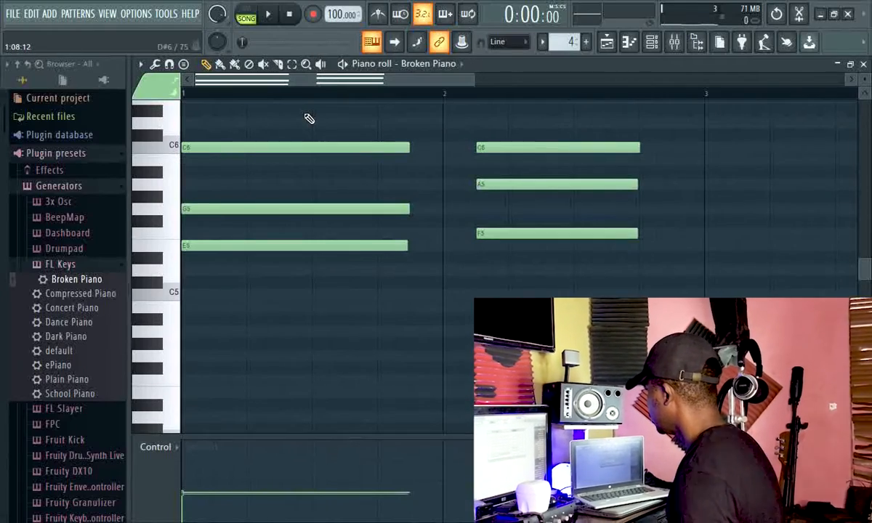
key("ctrl+a")
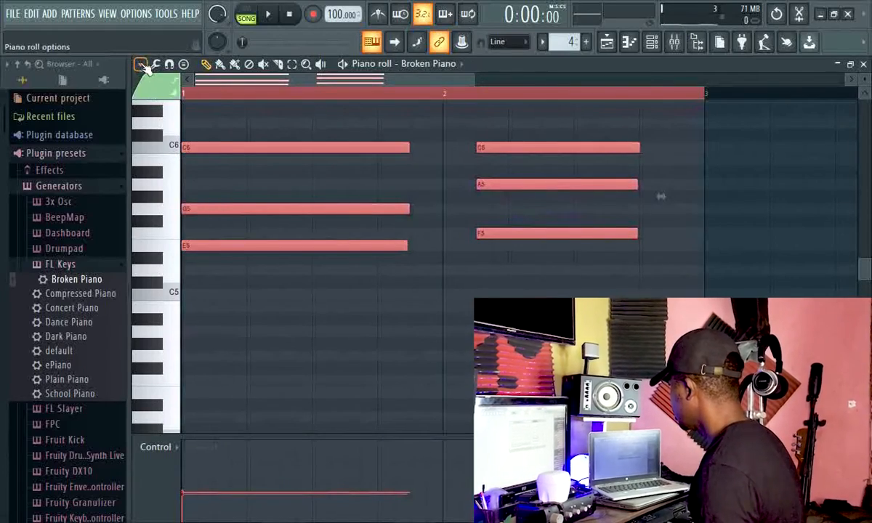
left_click(140, 64)
mouse_move(167, 108)
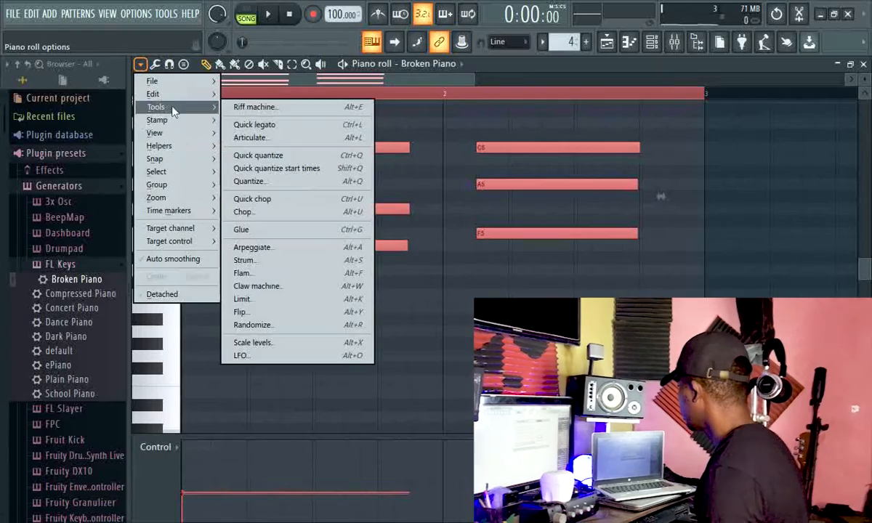
left_click(280, 157)
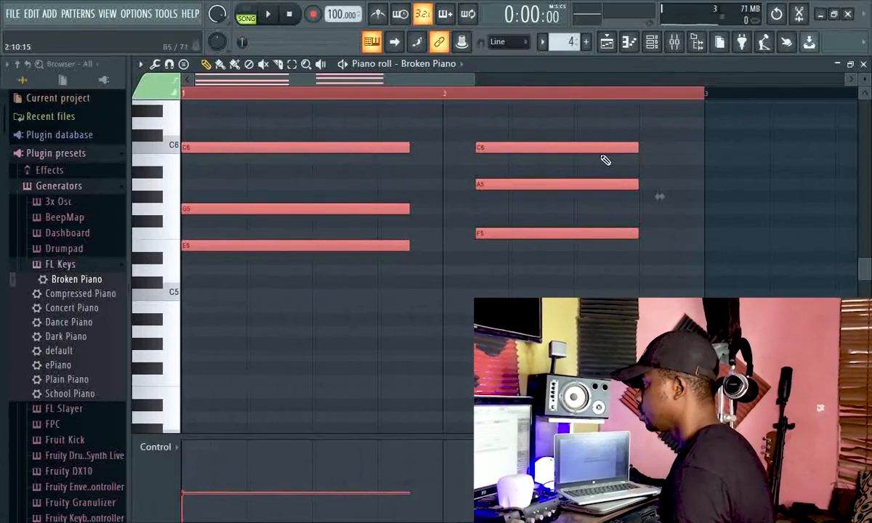
left_click(486, 95)
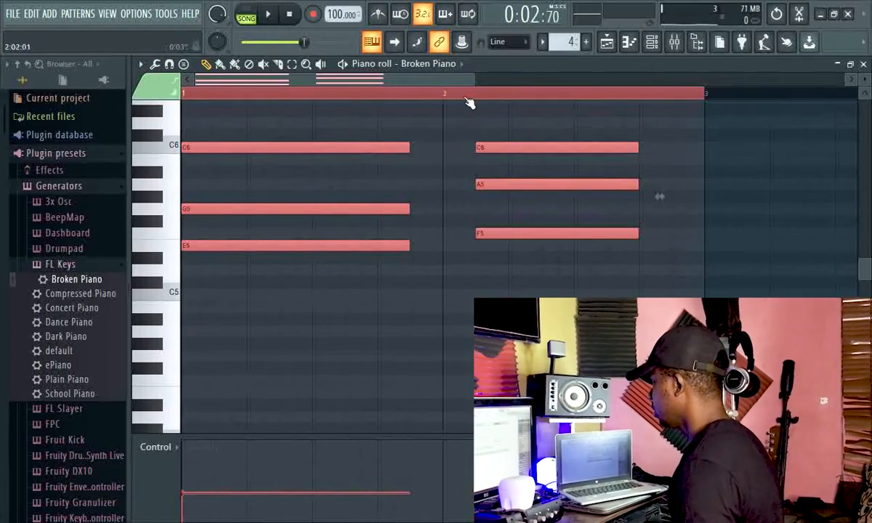
left_click(457, 96)
left_click(864, 65)
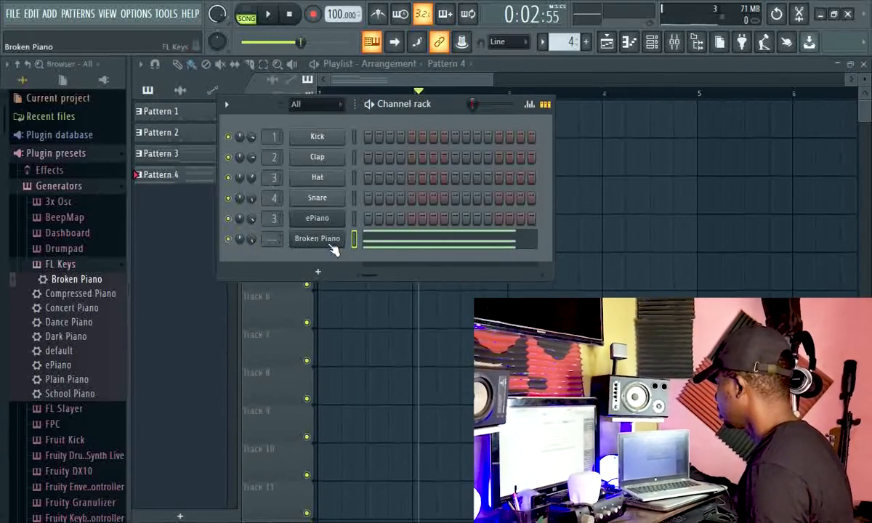
Step: Route the Broken Piano channel to mixer track 3 and close its plugin window
left_click(333, 241)
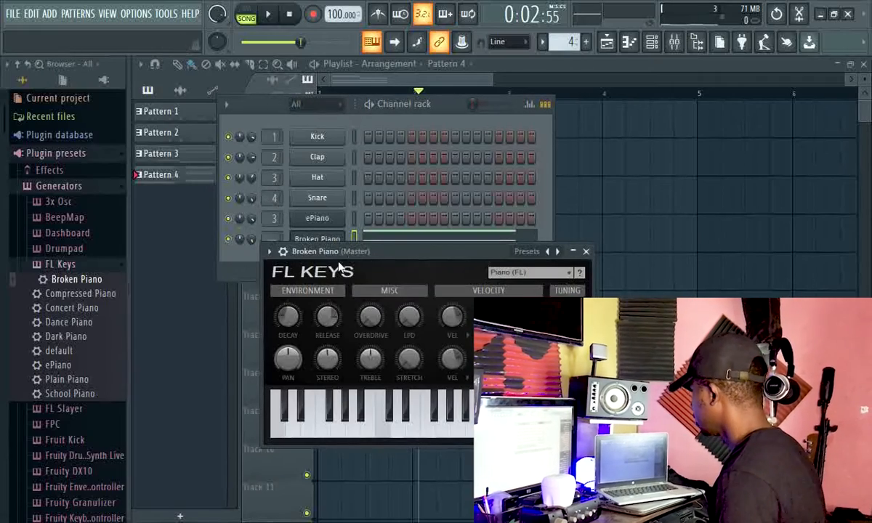
left_click(283, 251)
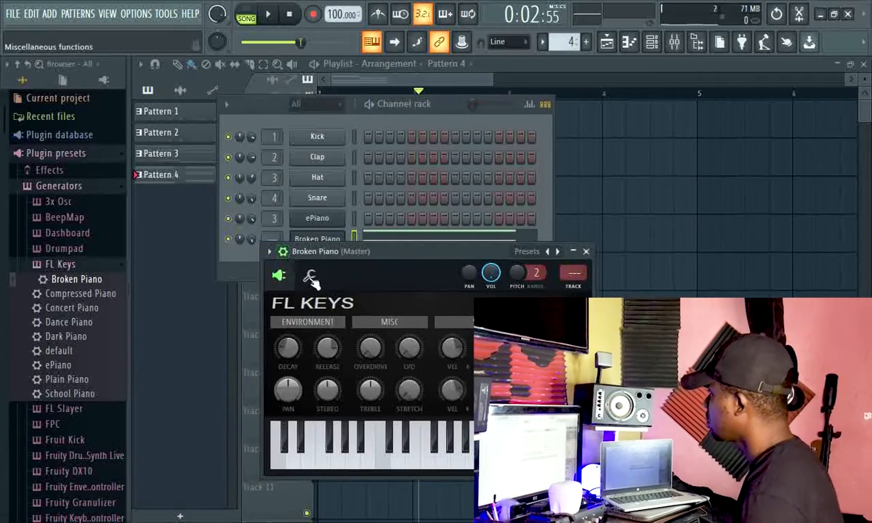
scroll(574, 272, "up", 3)
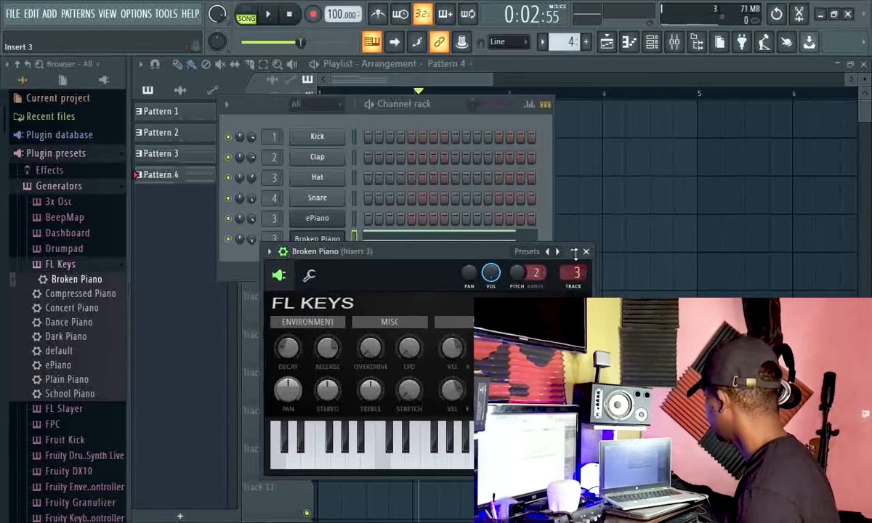
left_click(586, 252)
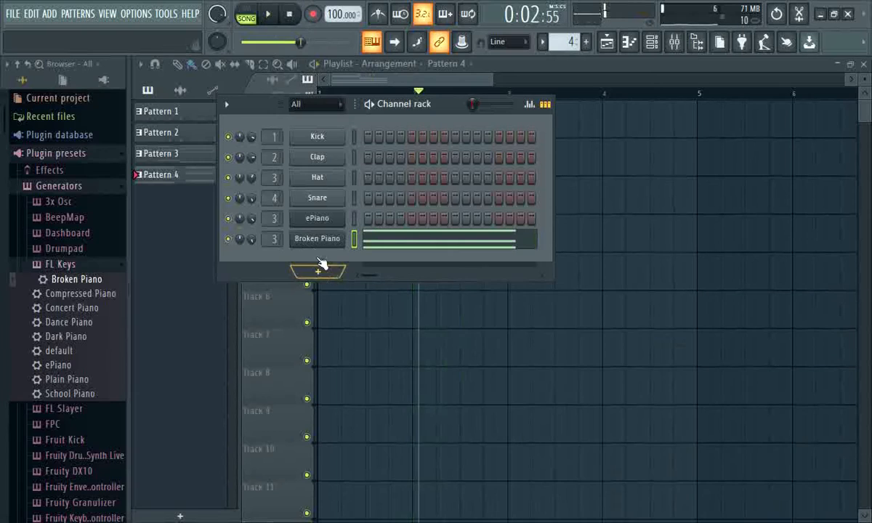
Step: Set the Broken Piano channel's arpeggiator direction to up-down (sticky) and audition it with the song
left_click(313, 242)
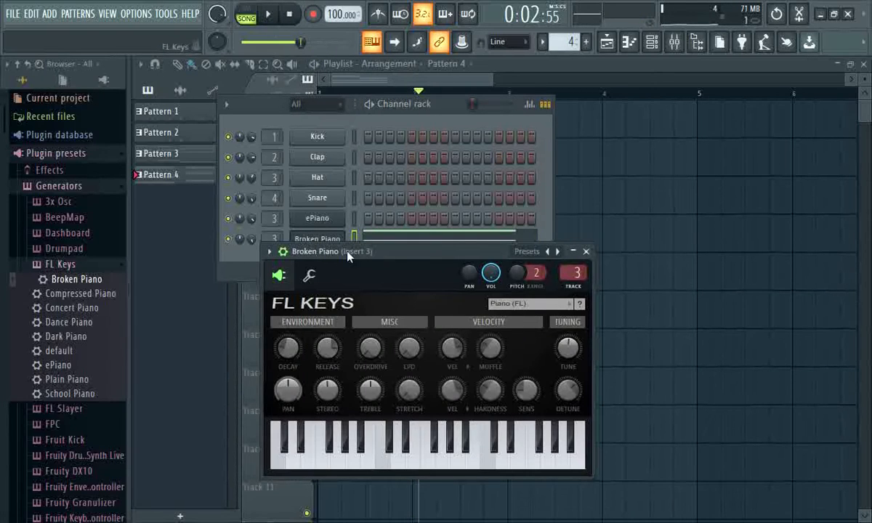
left_click_drag(402, 254, 513, 235)
left_click(392, 276)
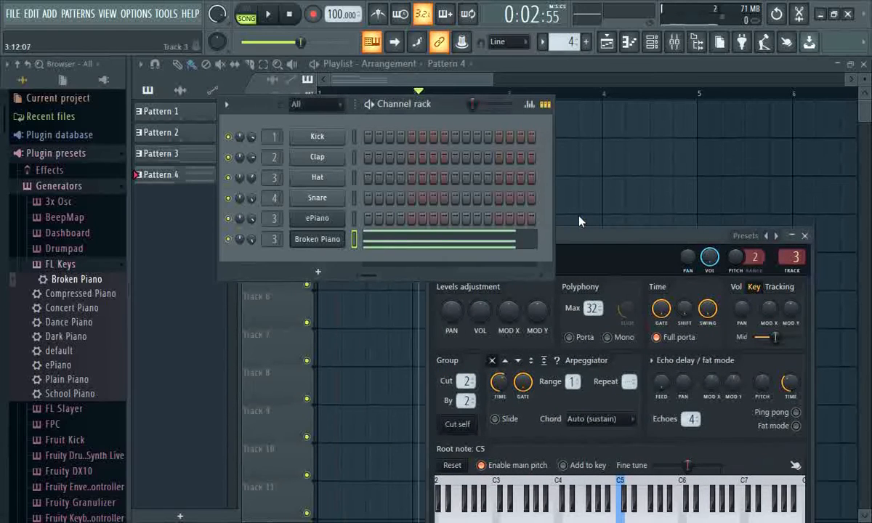
left_click_drag(573, 234, 407, 154)
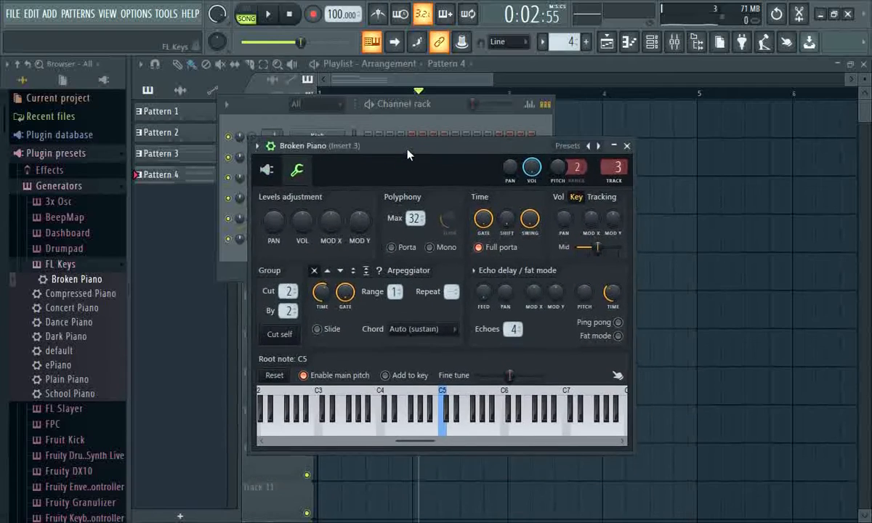
left_click(267, 170)
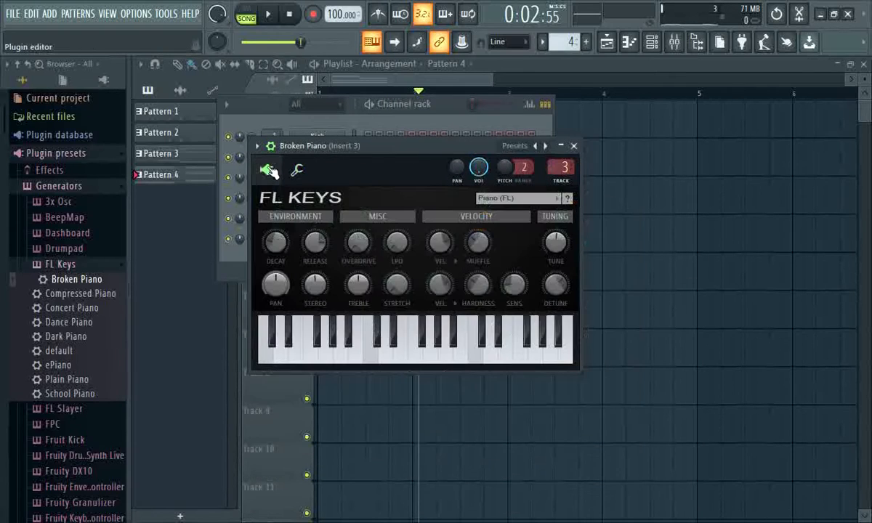
left_click(297, 170)
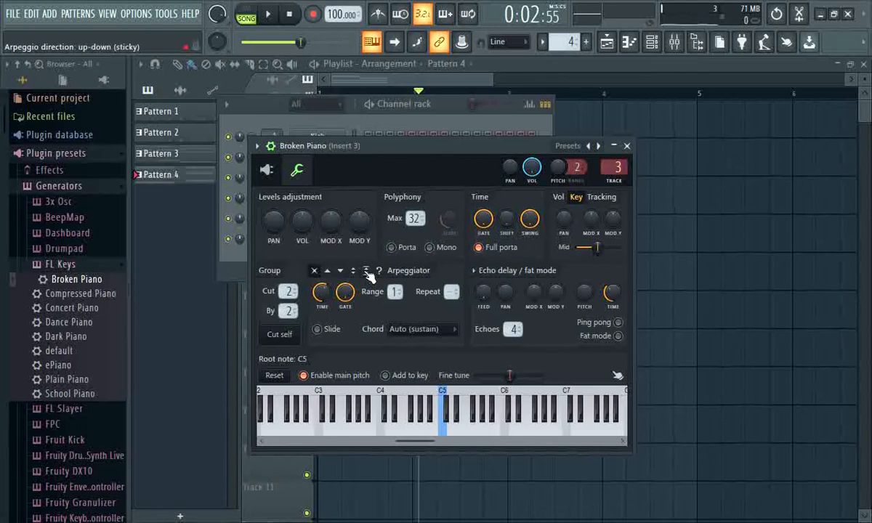
left_click(268, 14)
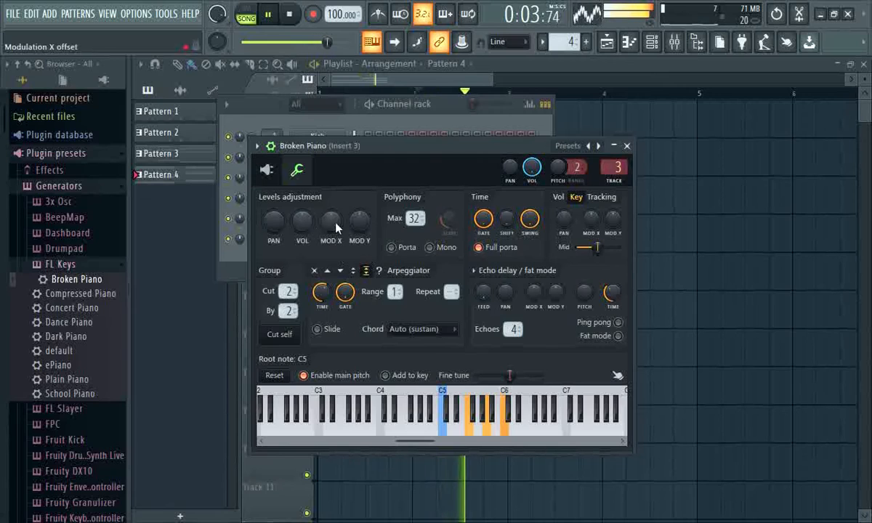
left_click(288, 16)
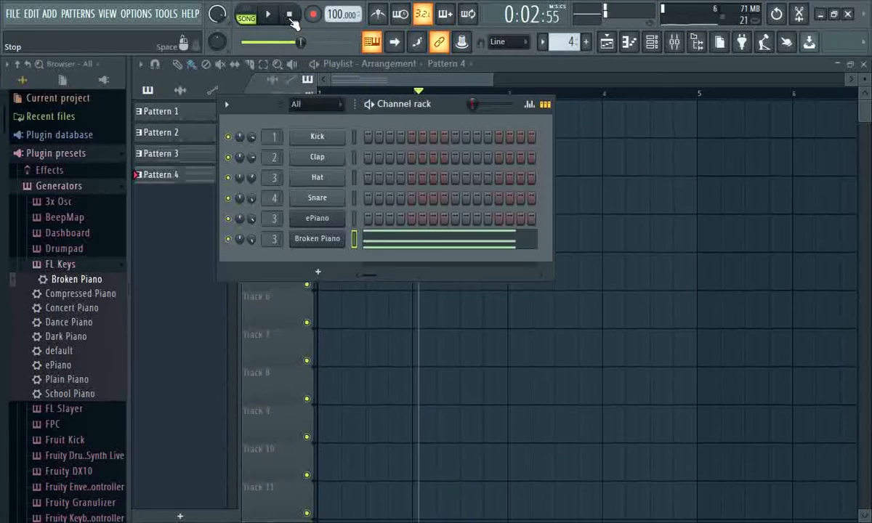
Step: In the playlist, place copies of Pattern 1 at bar 3 on Track 1, Pattern 2 at bar 4 on Track 2 and Pattern 3 at bar 3 on Track 3
left_click(607, 43)
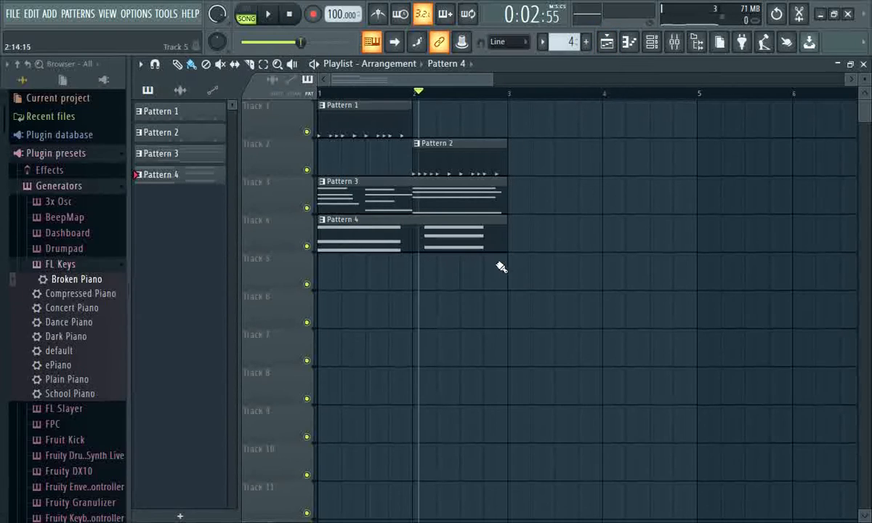
left_click(348, 121)
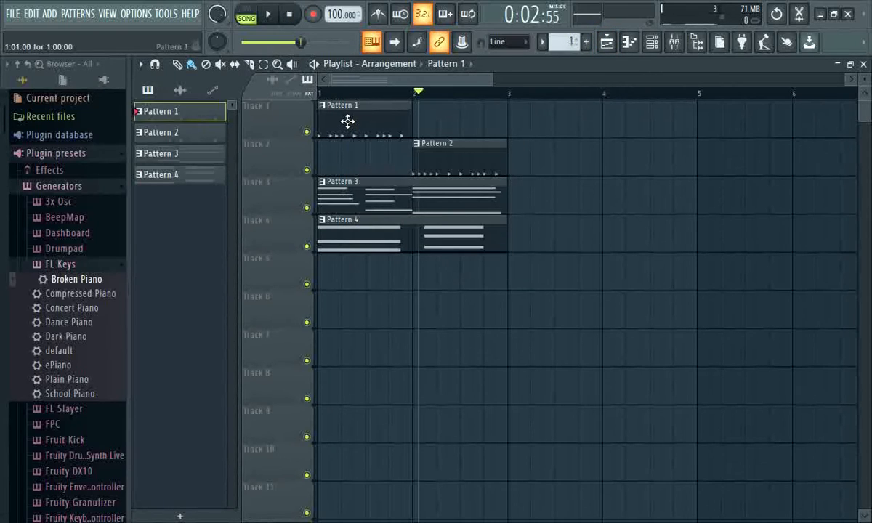
left_click(511, 120)
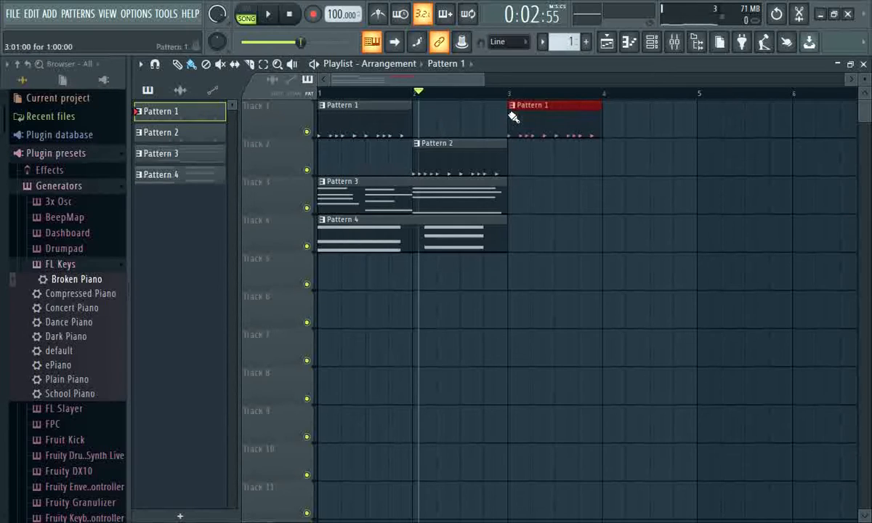
left_click(447, 158)
left_click(611, 164)
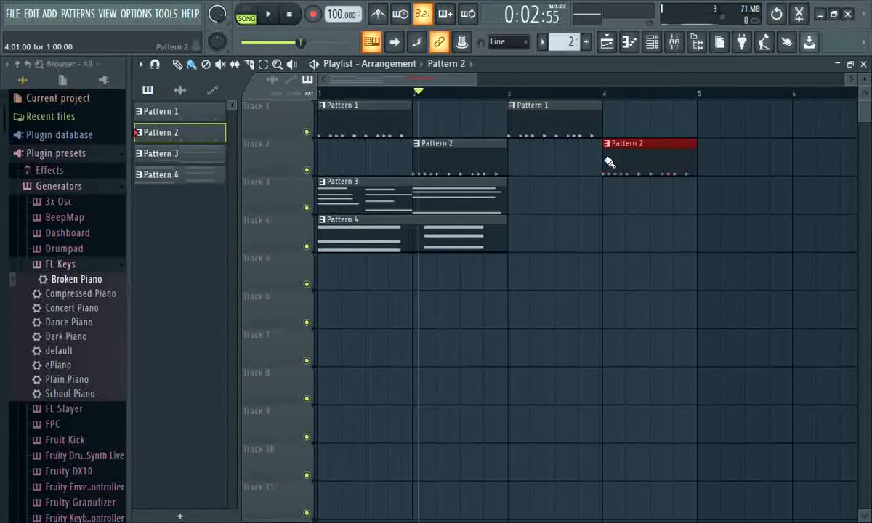
left_click(362, 197)
left_click(516, 198)
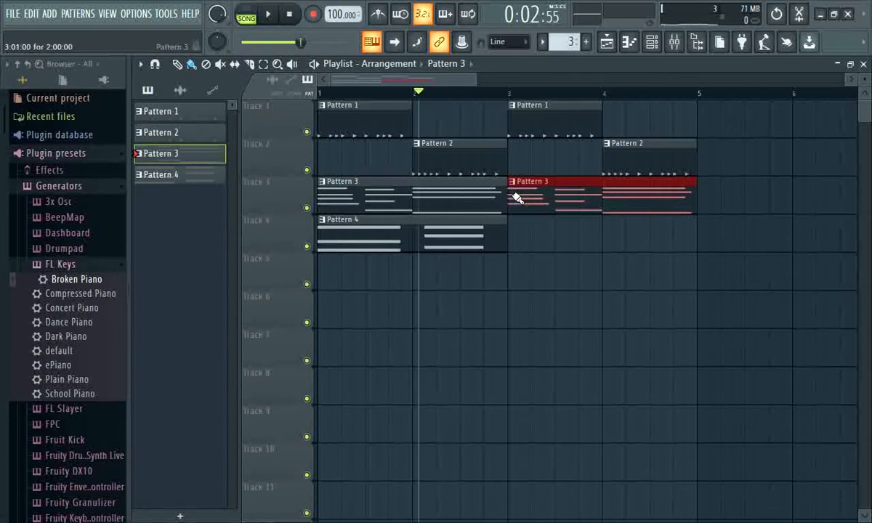
Step: Move the Pattern 4 clip on Track 4 so that it starts at bar 5
left_click_drag(367, 227, 581, 262)
double_click(609, 247)
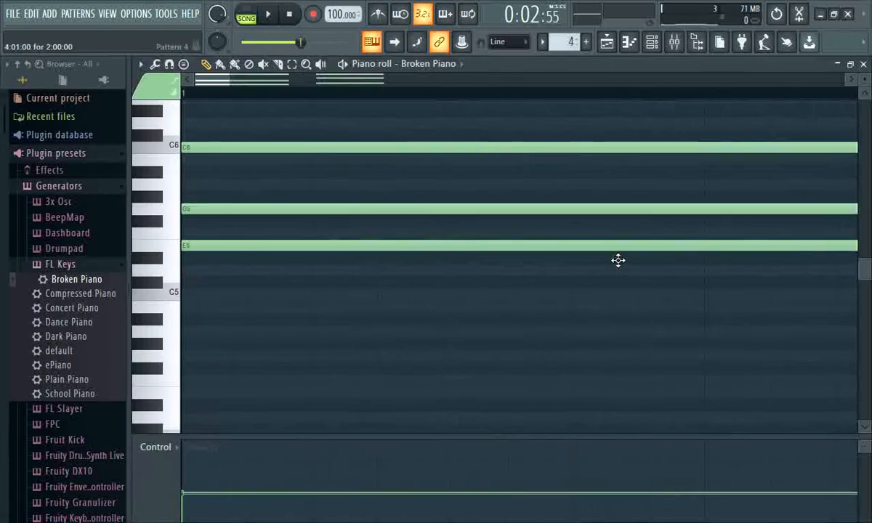
left_click(863, 63)
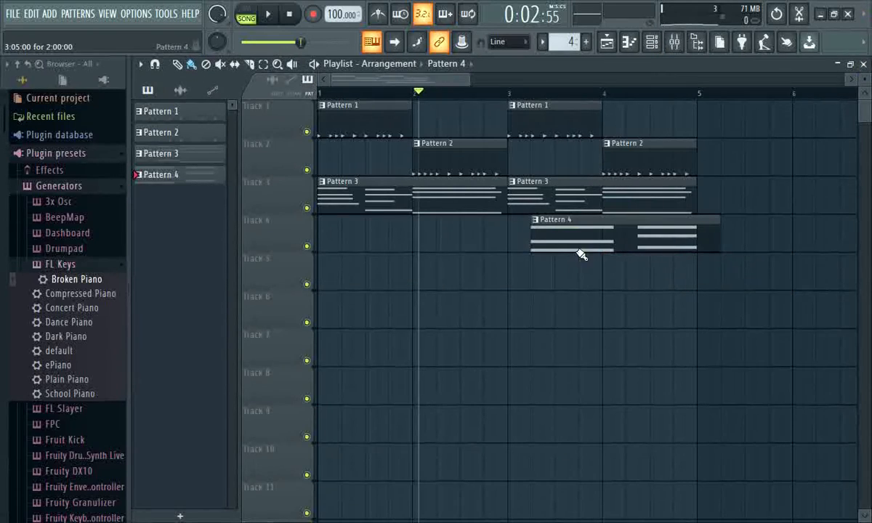
left_click_drag(555, 227, 723, 248)
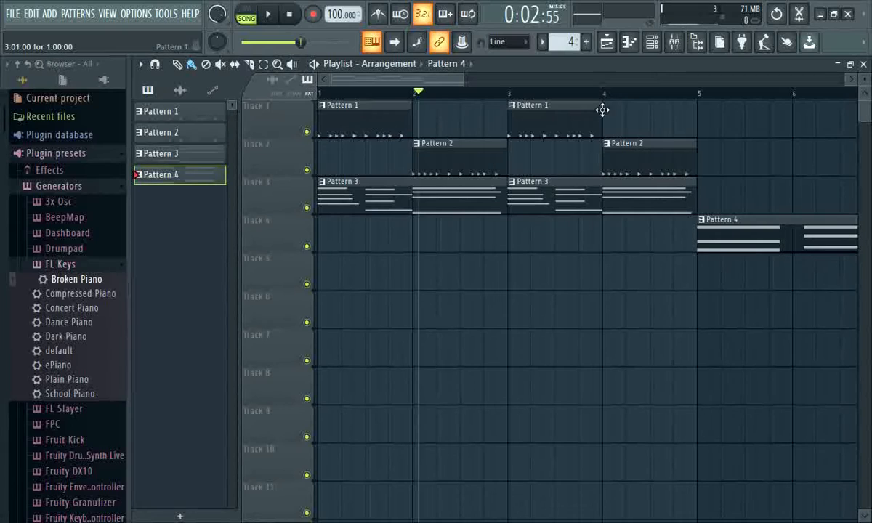
Step: Add a Pattern 1 clip at bar 5 on Track 1 and a Pattern 2 clip at bar 6 on Track 2
left_click(359, 130)
left_click(706, 122)
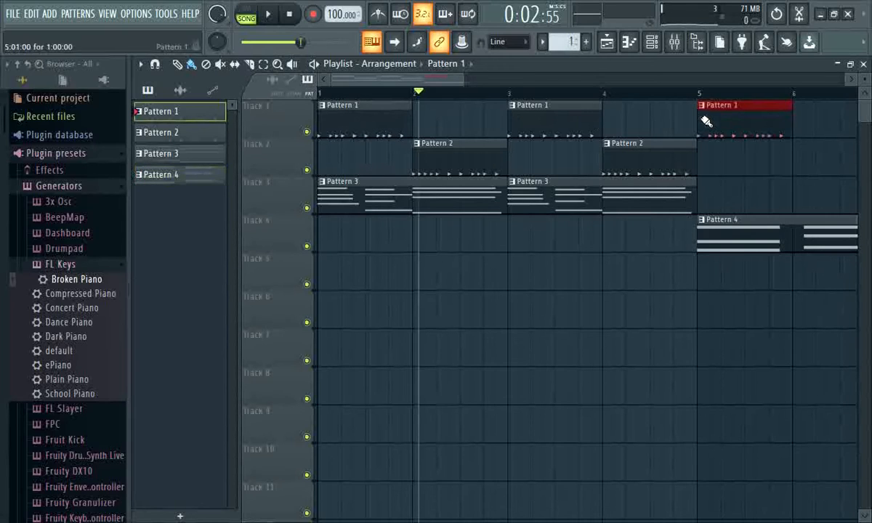
left_click(482, 159)
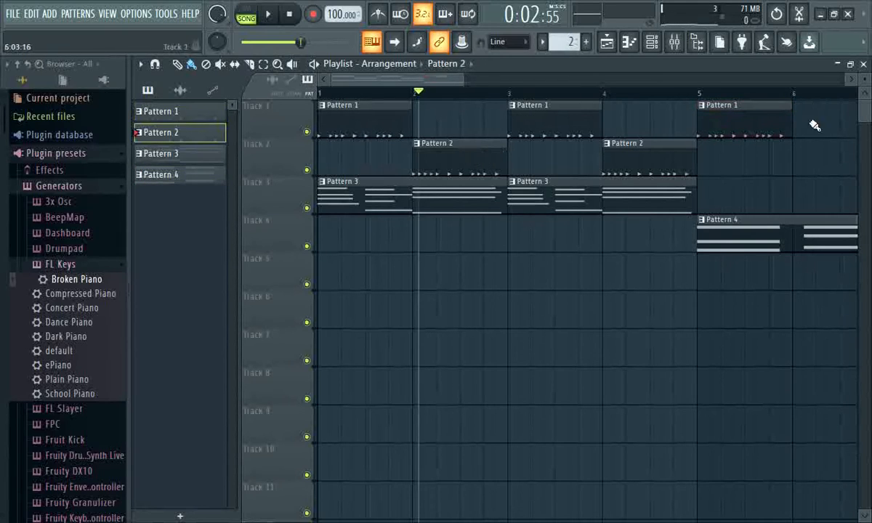
left_click(803, 151)
Step: Add Pattern 1 clips at bar 7 on Track 1 and bar 8 on Track 2, plus a Pattern 3 clip at bar 7 on Track 3
left_click(568, 115)
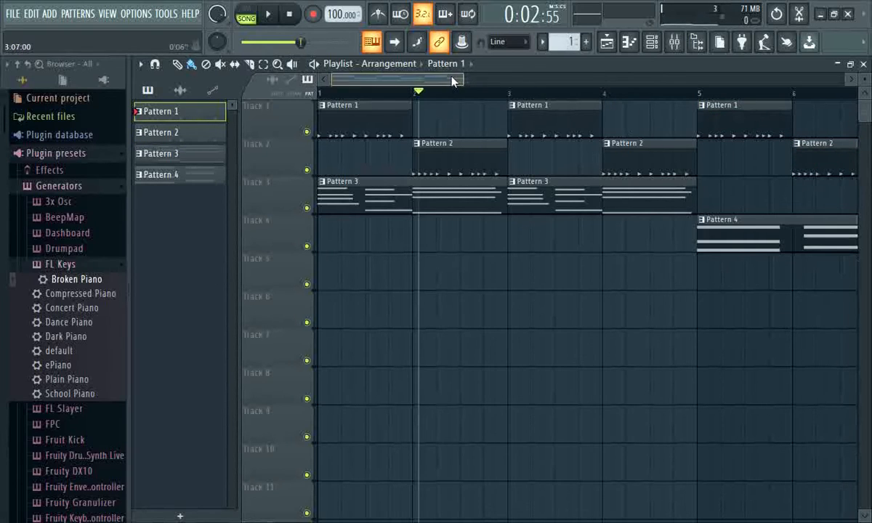
left_click_drag(452, 80, 516, 83)
left_click(635, 118)
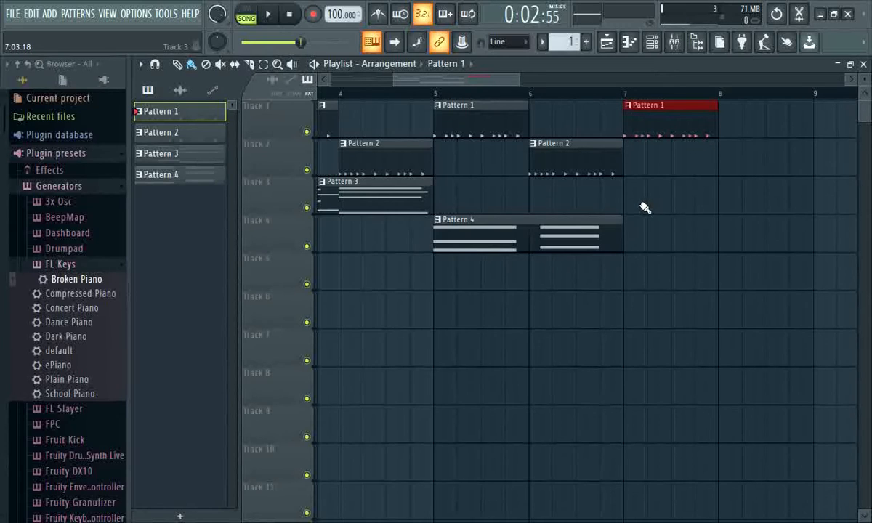
left_click(703, 171)
left_click(369, 201)
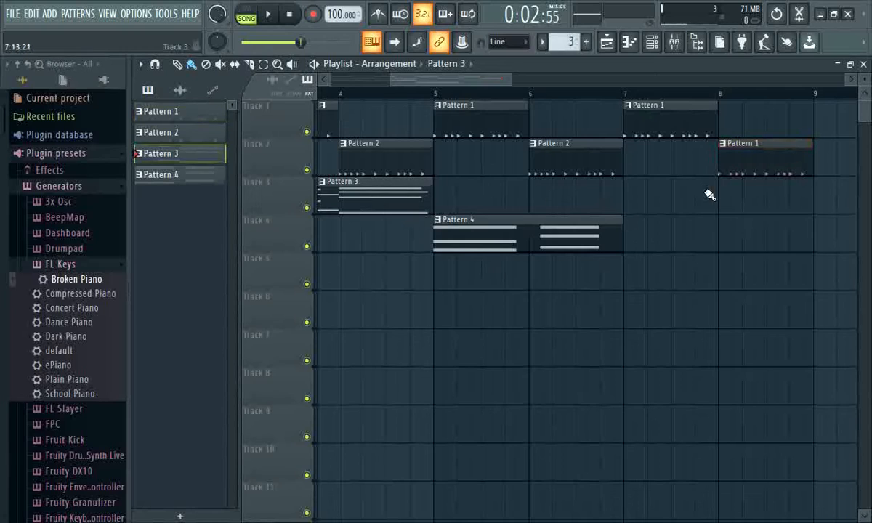
left_click(634, 203)
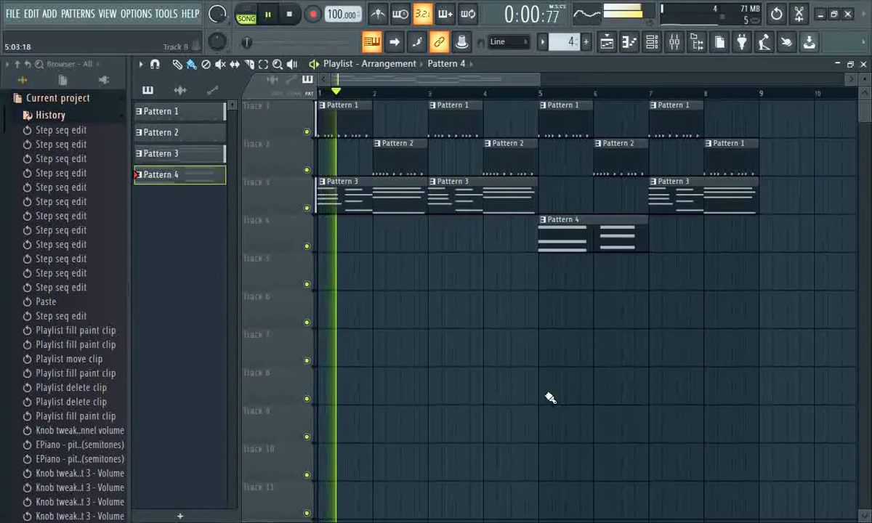
Step: Arm recording, switch to the empty Pattern 5 and record a Broken Piano melody over the first four bars
key("r")
left_click(442, 361)
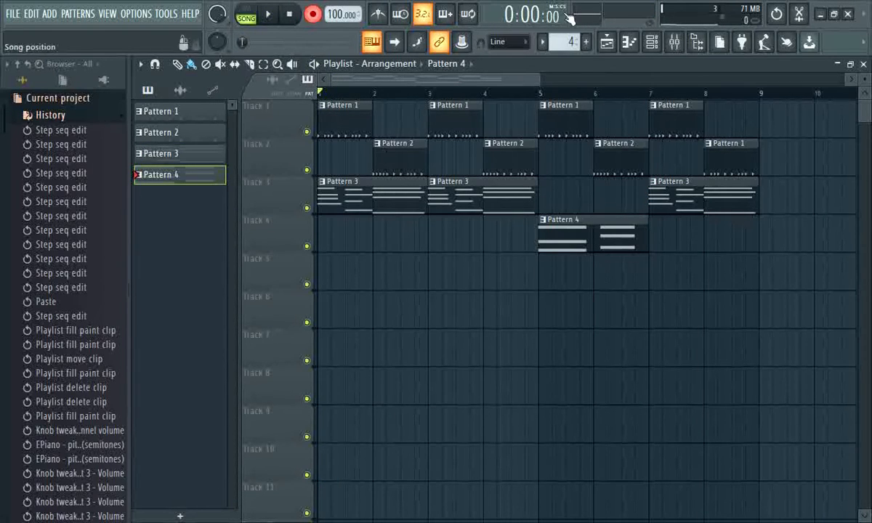
left_click(592, 245)
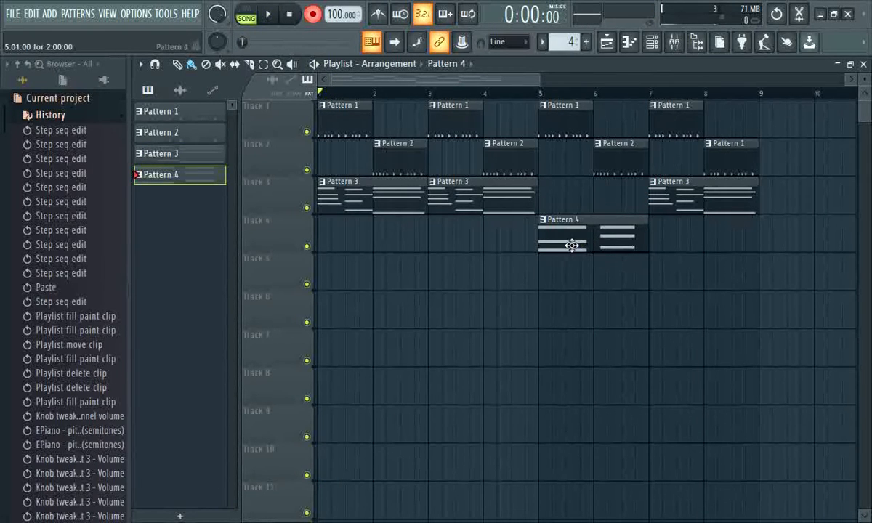
left_click_drag(568, 41, 565, 33)
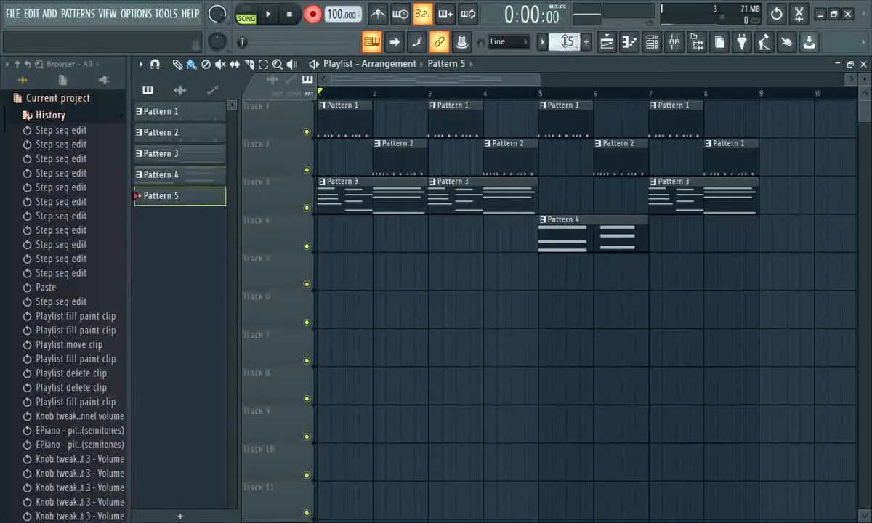
left_click(269, 16)
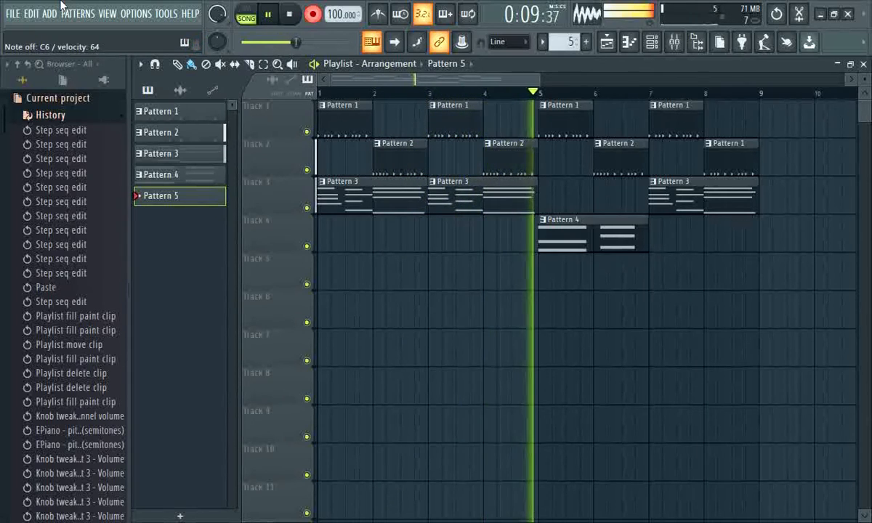
key("space")
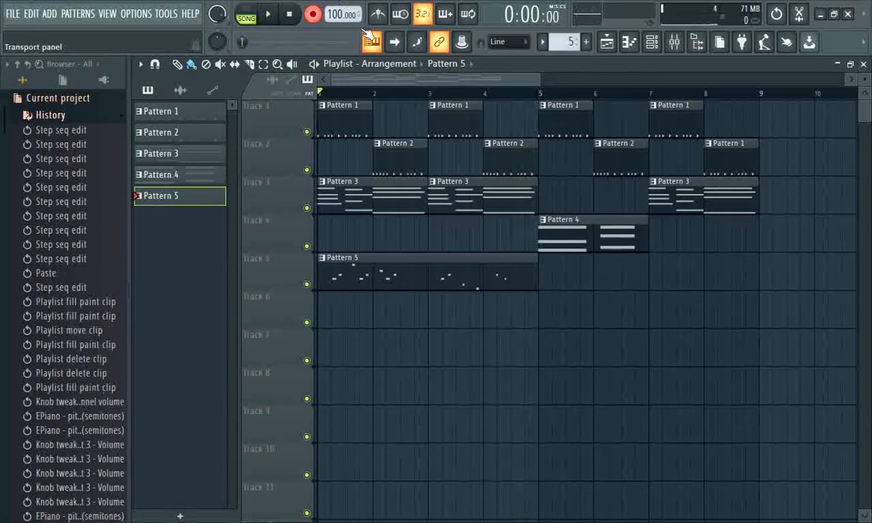
Step: Play back the arrangement with recording off and inspect the recorded Pattern 5 notes in the piano roll
left_click(270, 15)
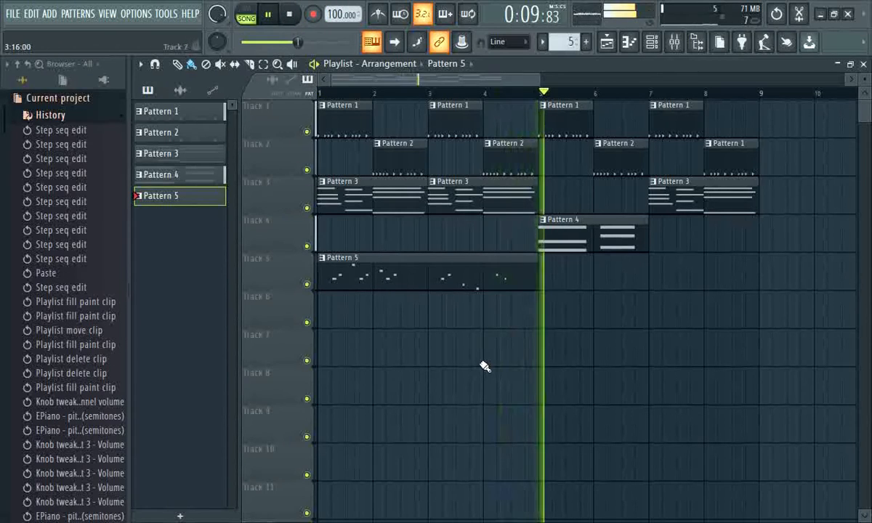
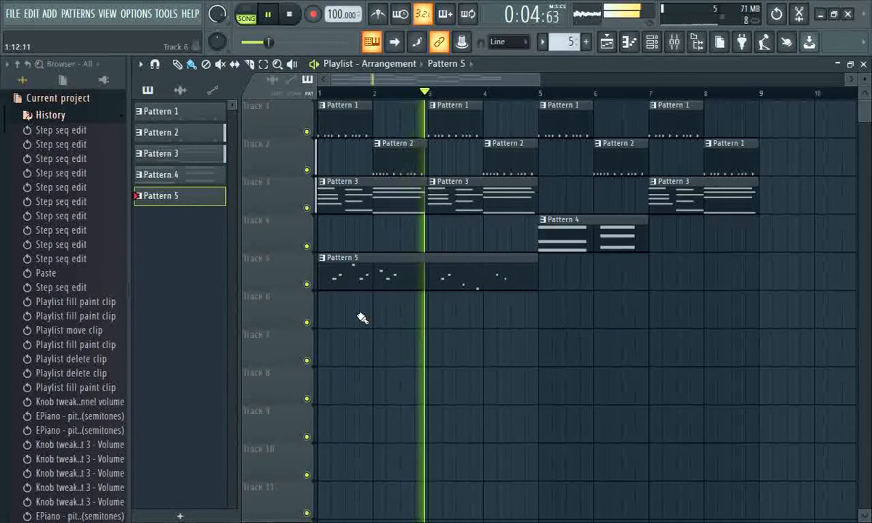
key("space")
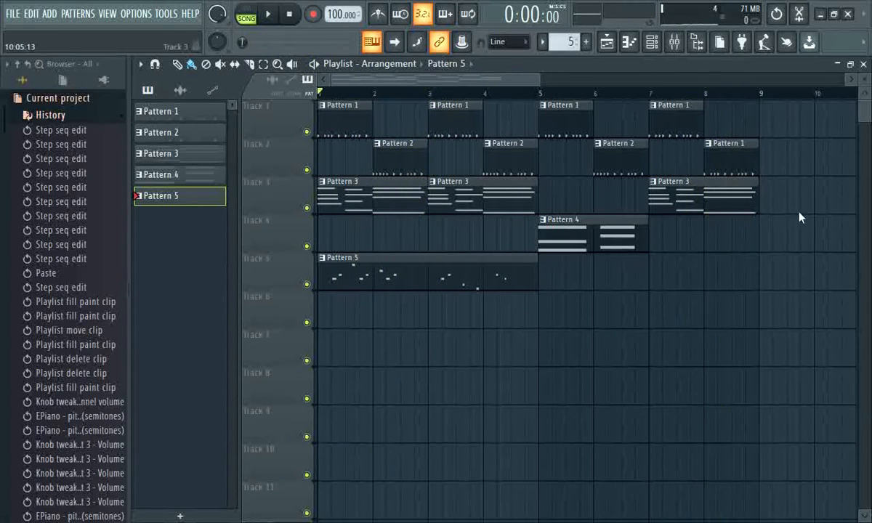
double_click(398, 280)
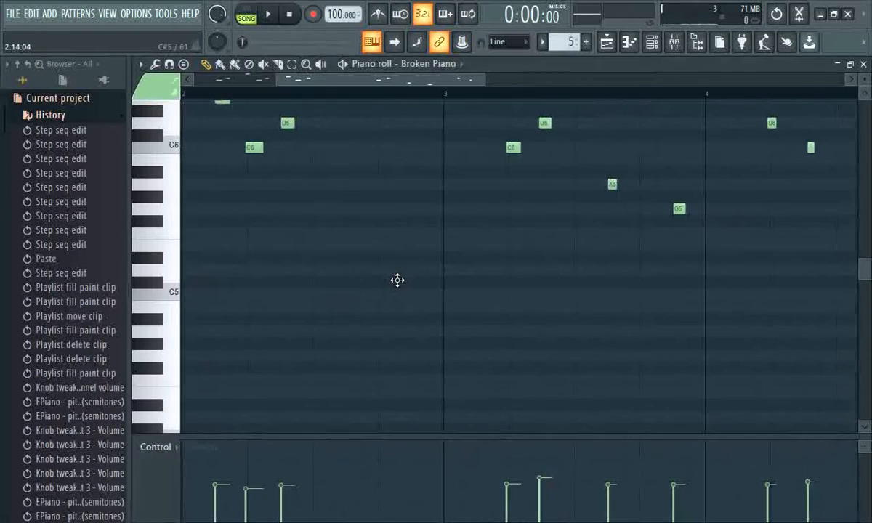
left_click(863, 64)
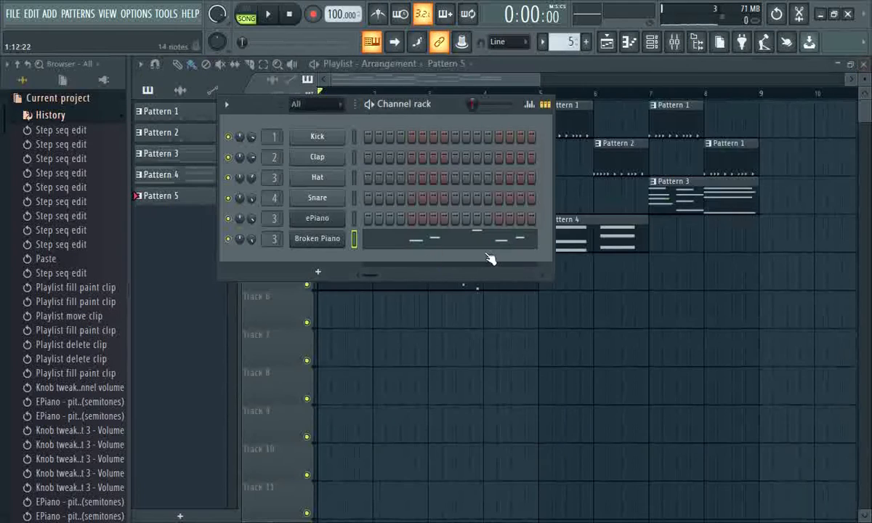
Step: Return to the playlist and place a second Pattern 5 clip at bar 7 on Track 5
key("F5")
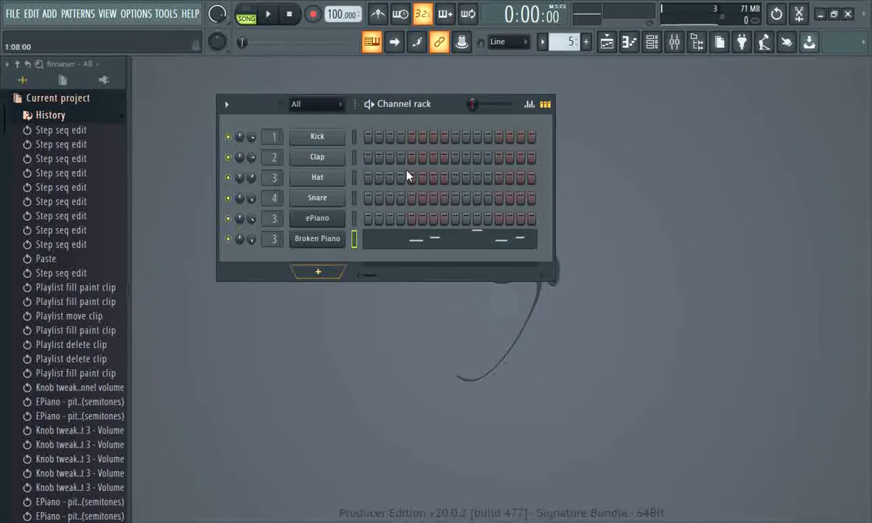
left_click(615, 45)
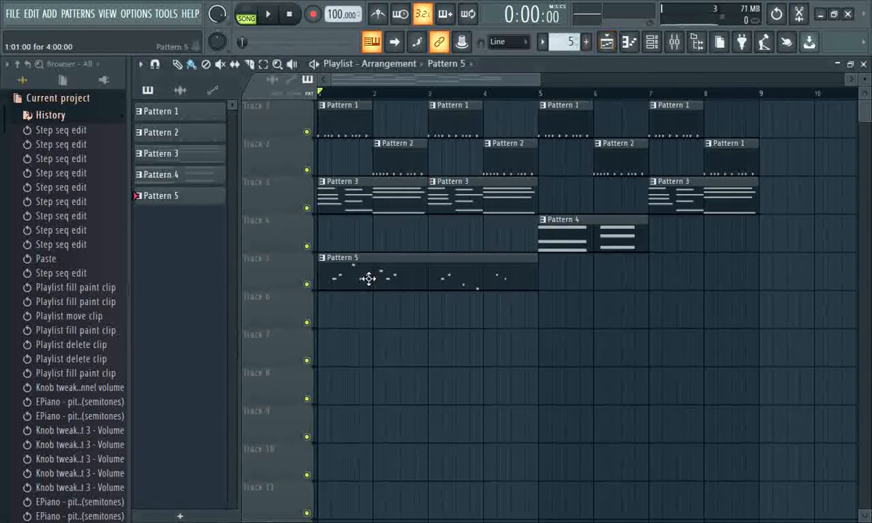
left_click(653, 274)
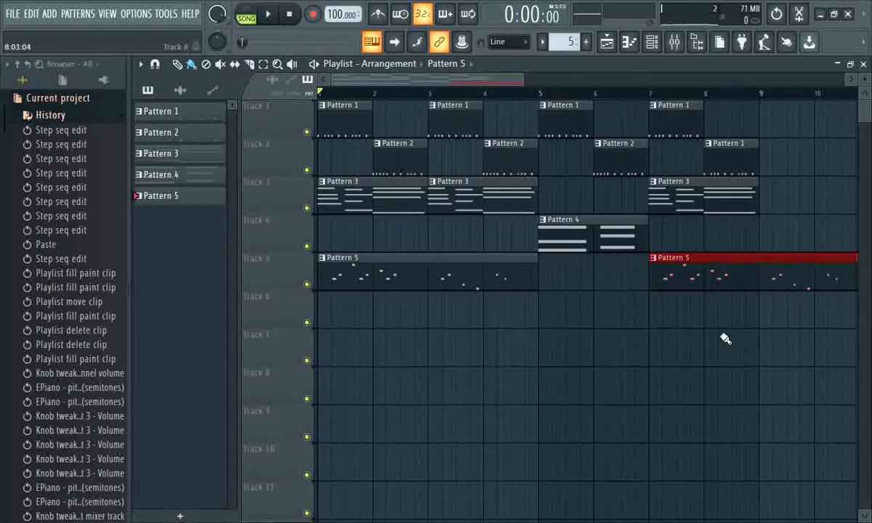
Step: Add a Pattern 1 clip at bar 9 on Track 1, Pattern 2 at bar 10 on Track 2 and Pattern 3 at bar 9 on Track 3
left_click(576, 123)
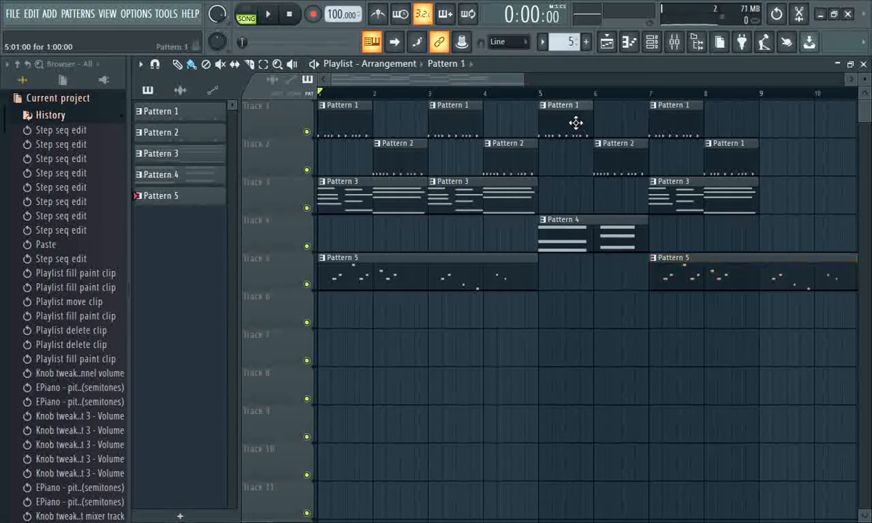
left_click(760, 126)
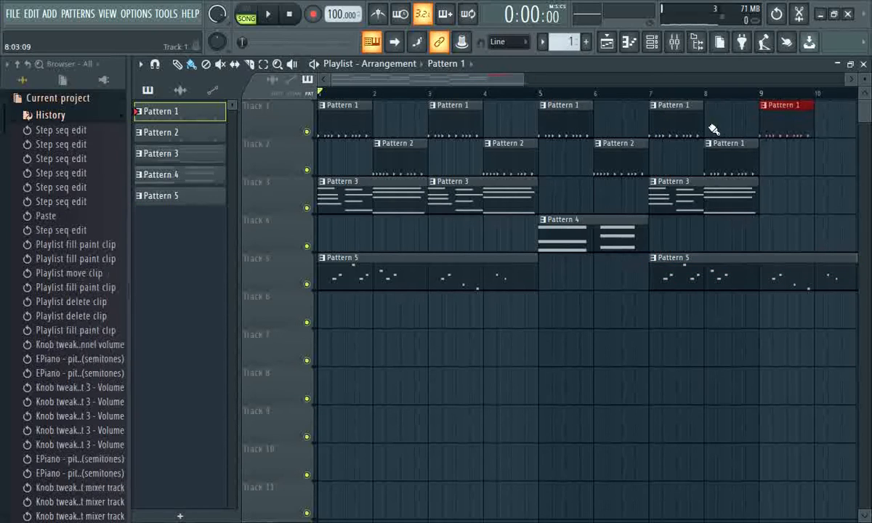
left_click(624, 158)
left_click(819, 159)
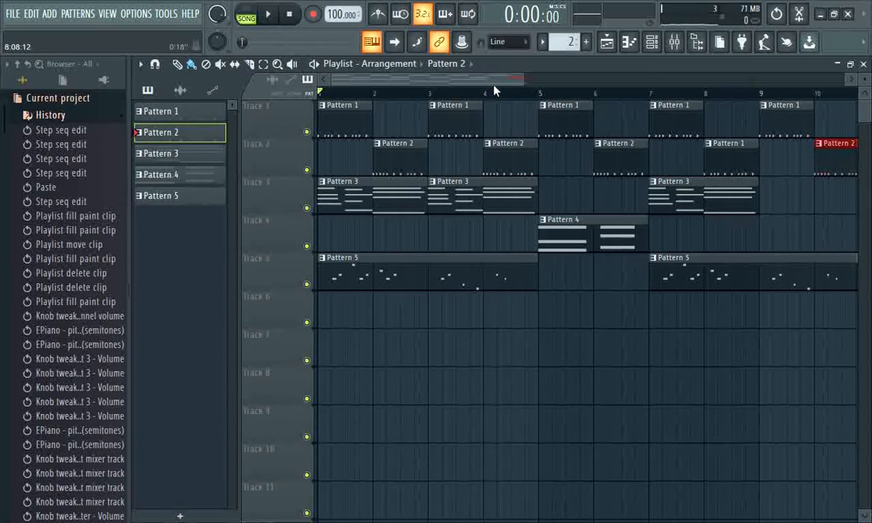
left_click_drag(519, 86, 616, 83)
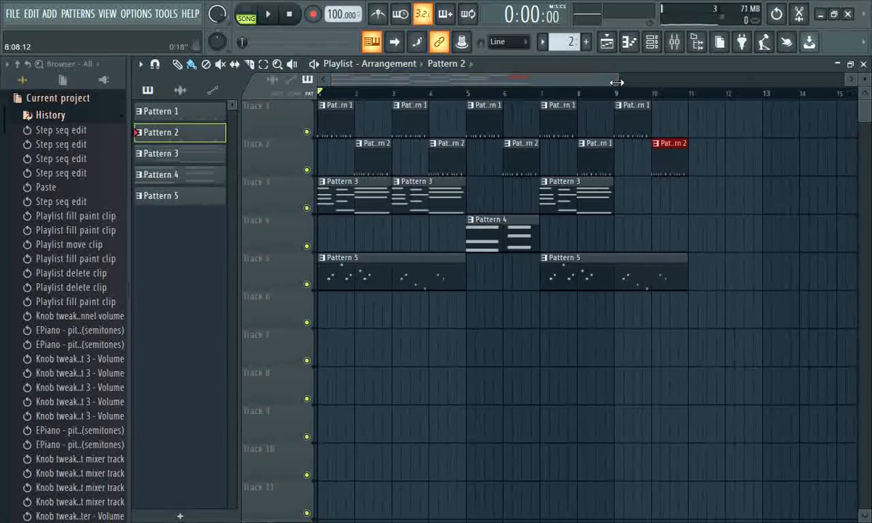
left_click(576, 200)
left_click(623, 200)
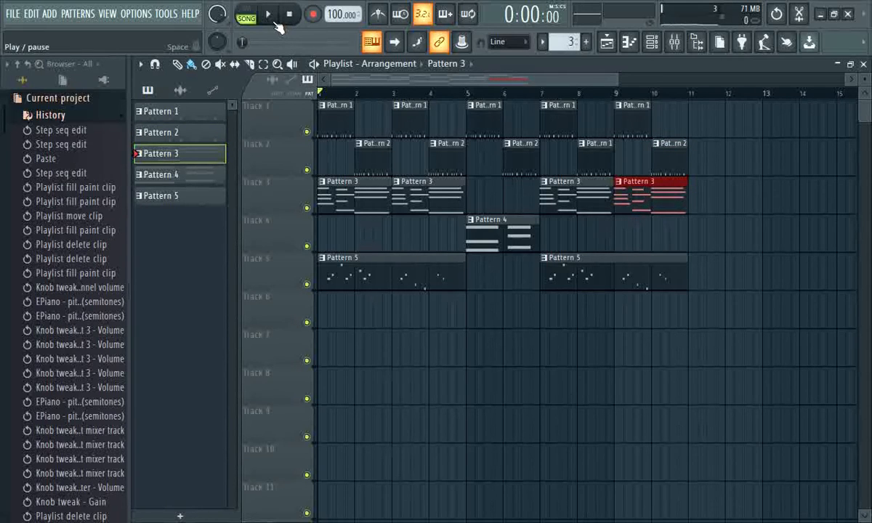
Step: Play back the extended arrangement, close the playlist and switch to the empty Pattern 6
left_click(269, 16)
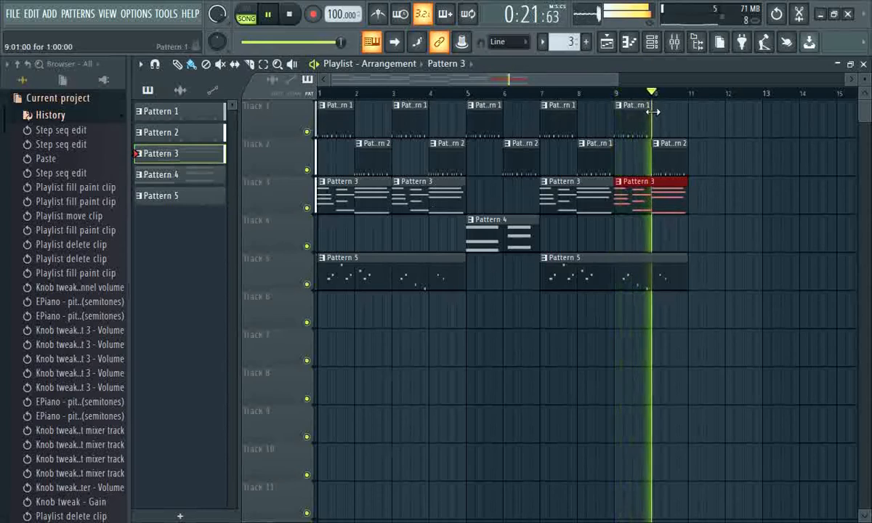
left_click(289, 14)
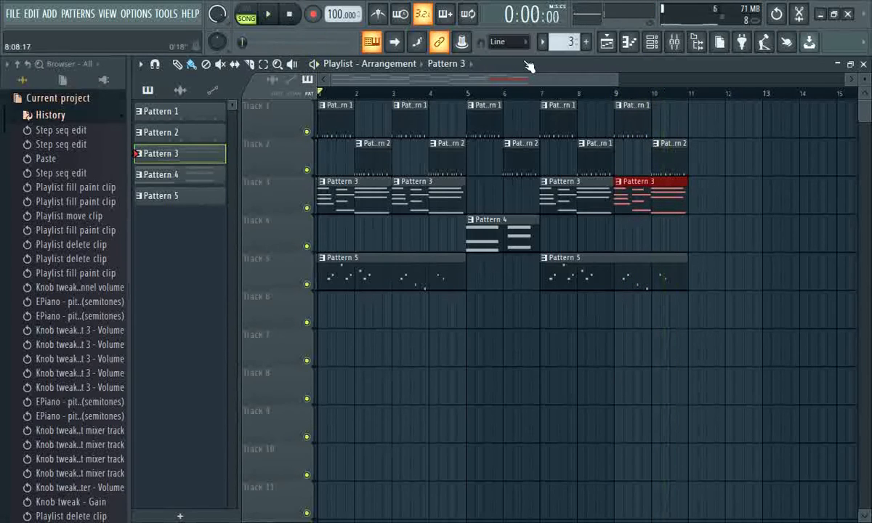
left_click(863, 64)
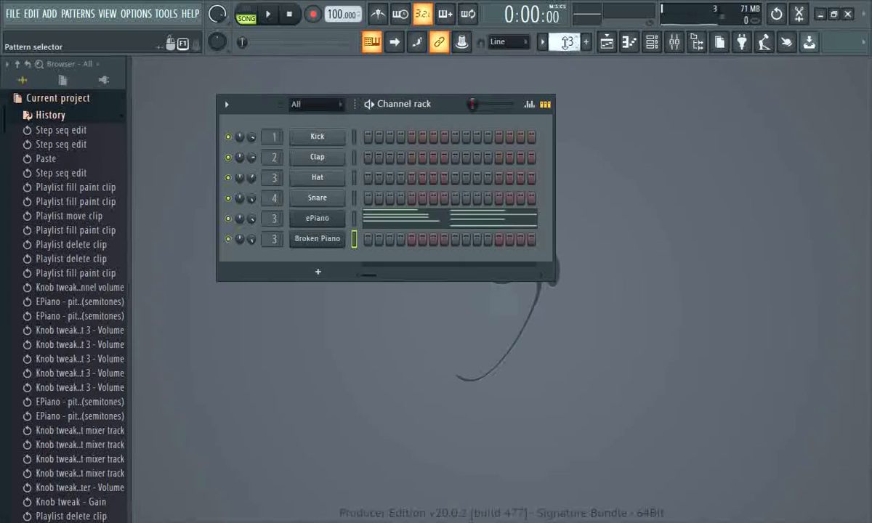
left_click_drag(567, 41, 565, 29)
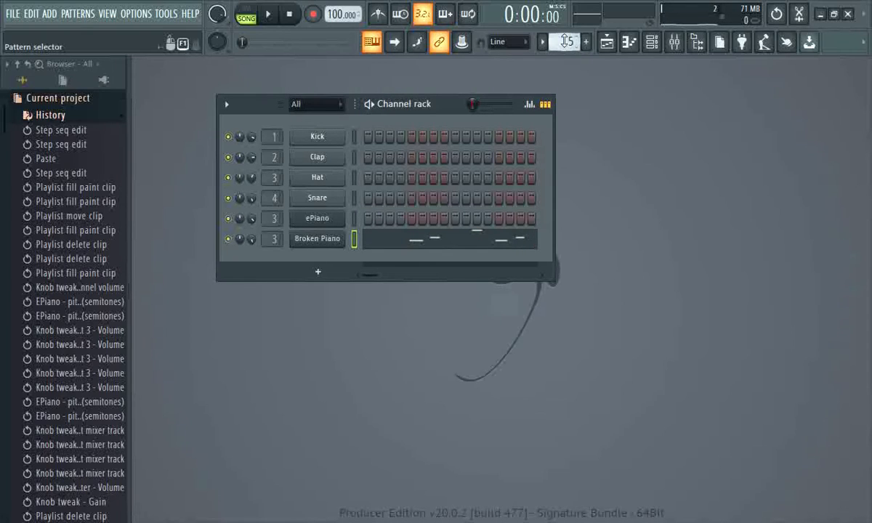
left_click_drag(570, 43, 569, 42)
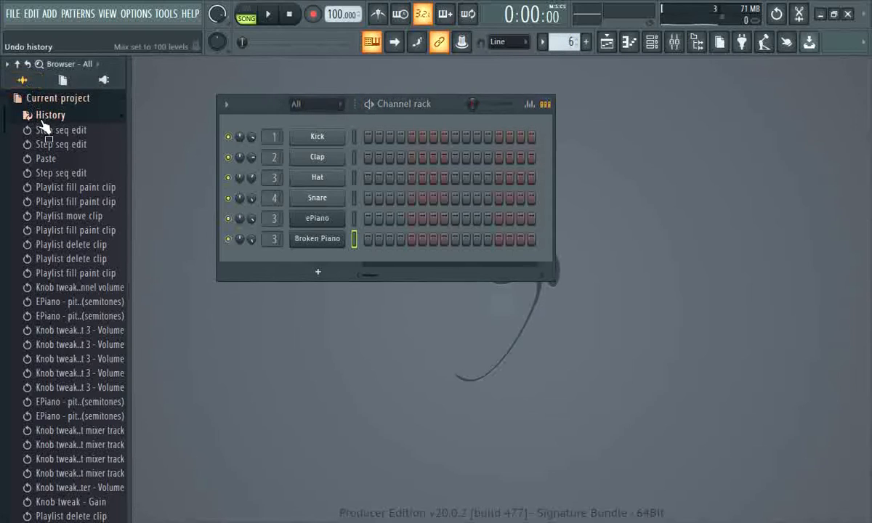
Step: Find the Fruity DX10 generator presets in the browser, add E.Bass as a new channel and try out its sound
left_click(117, 119)
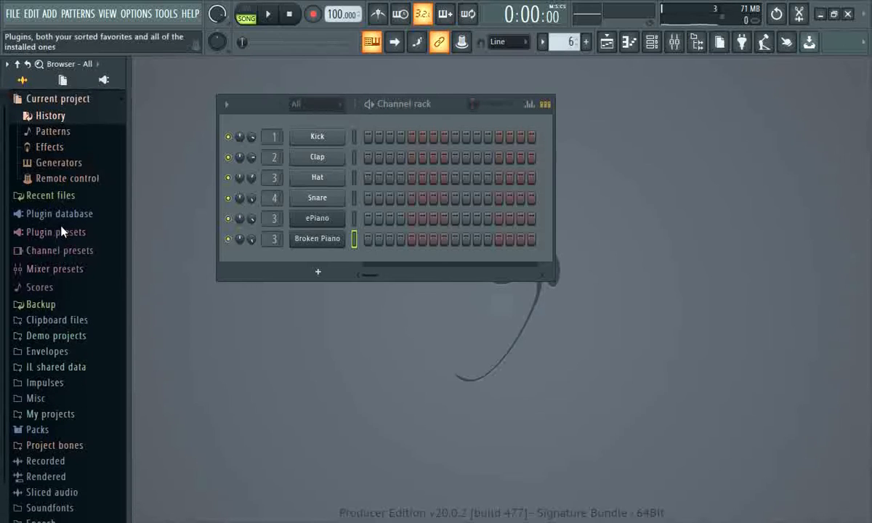
left_click(72, 166)
left_click(71, 167)
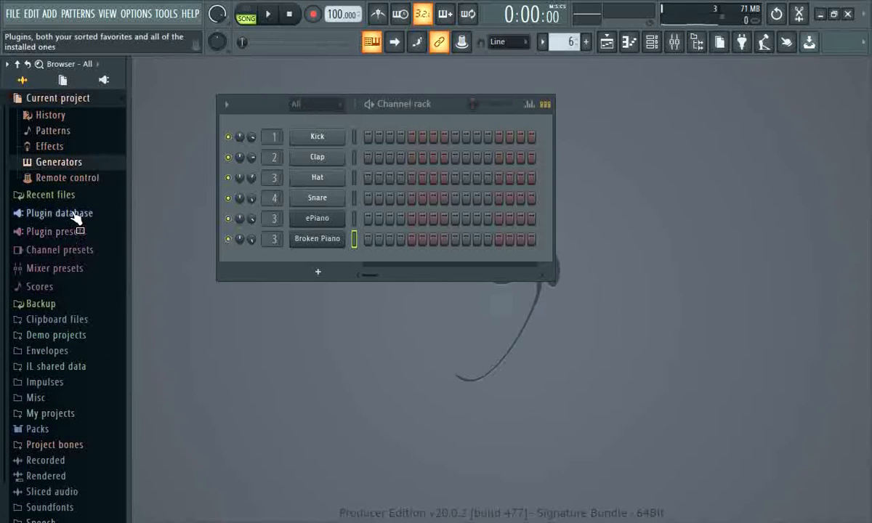
left_click(75, 214)
left_click(65, 167)
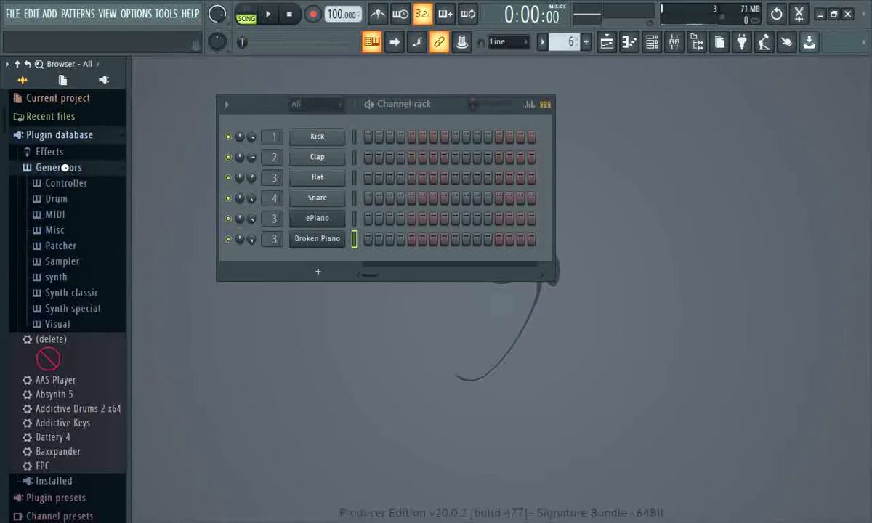
left_click(65, 167)
left_click(63, 200)
scroll(64, 165, "up", 4)
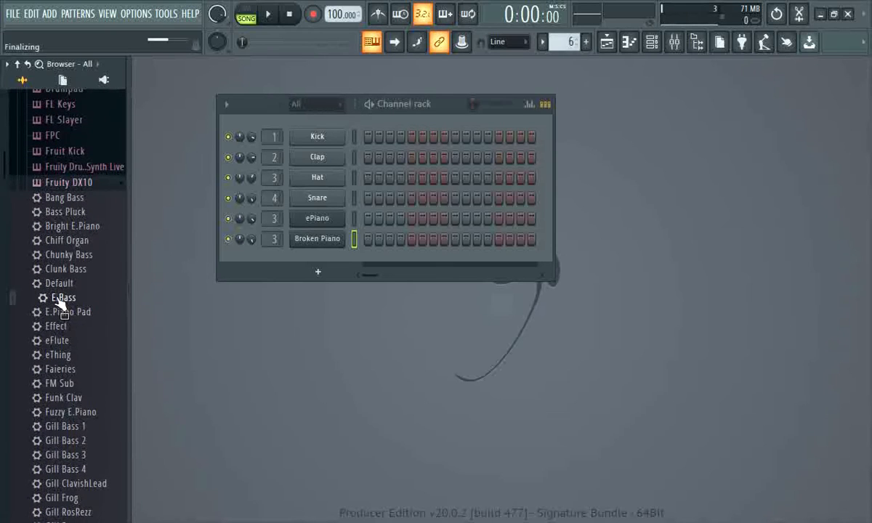
left_click_drag(61, 304, 293, 286)
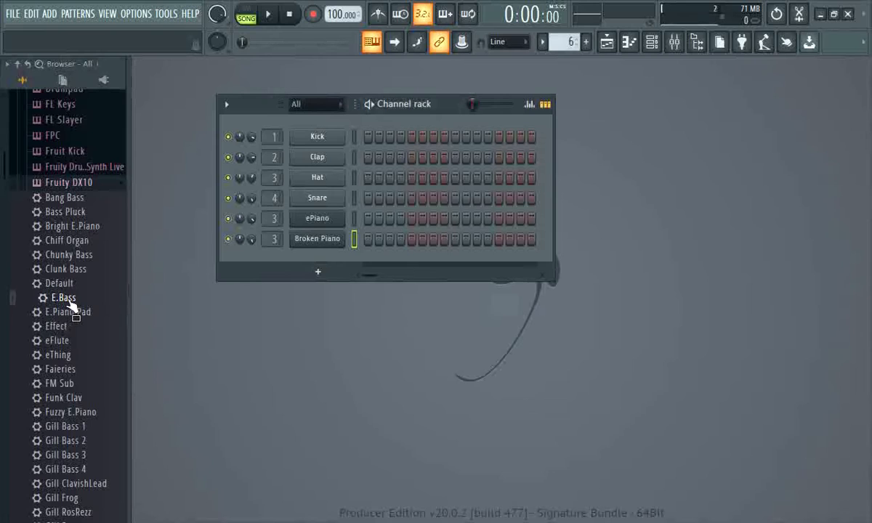
left_click_drag(73, 306, 313, 267)
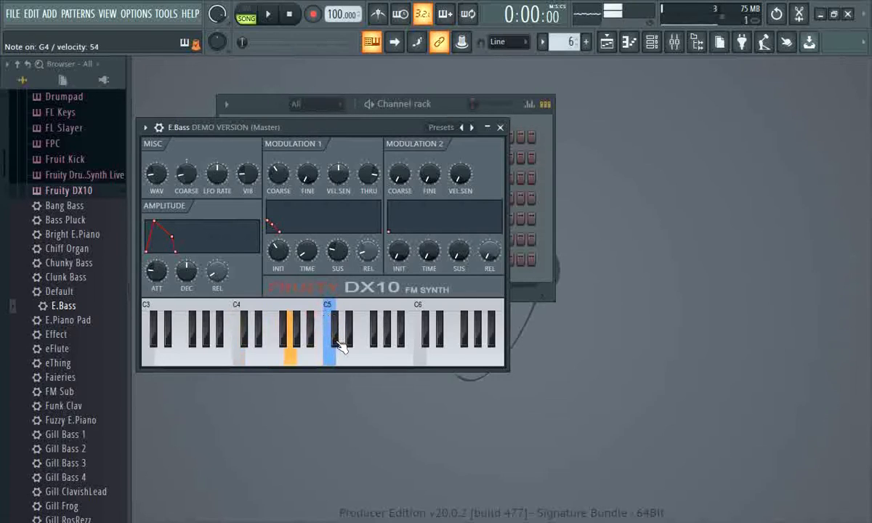
left_click(501, 128)
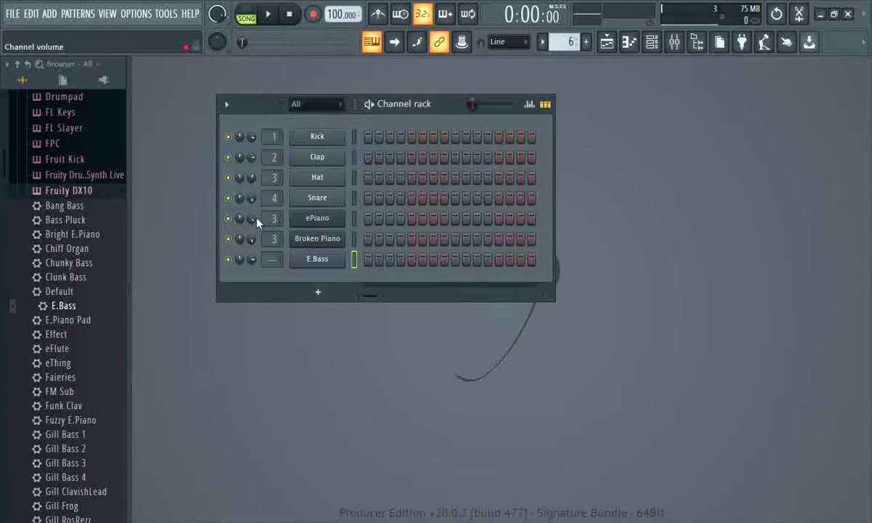
Step: Route the E.Bass channel to mixer track 3 and rehearse a bass line over the playing arrangement
left_click(274, 15)
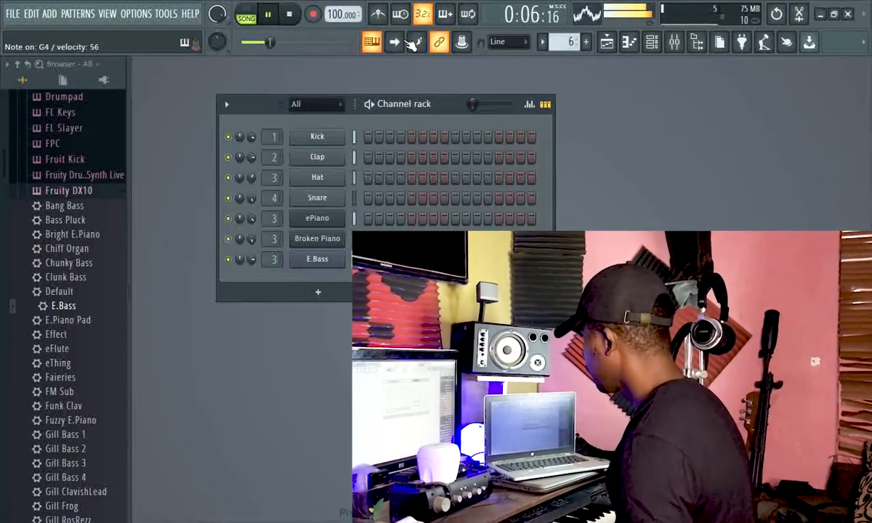
left_click(291, 15)
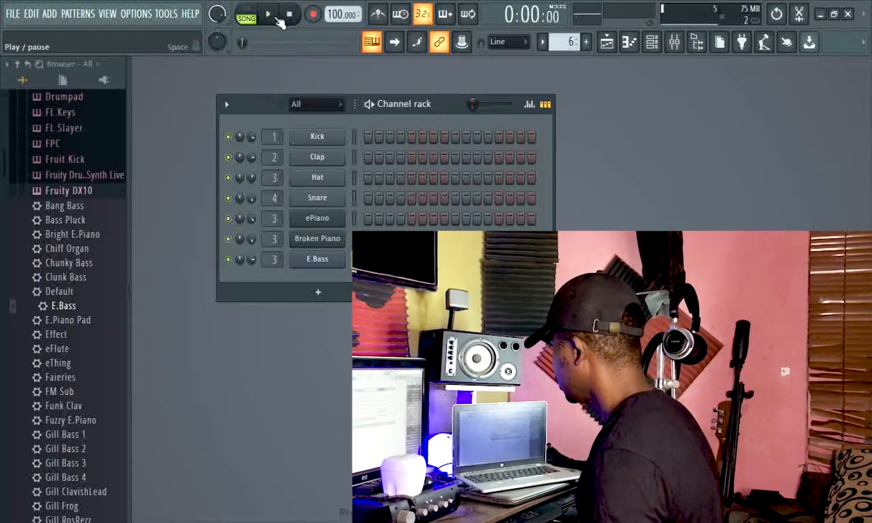
left_click(277, 16)
left_click(290, 16)
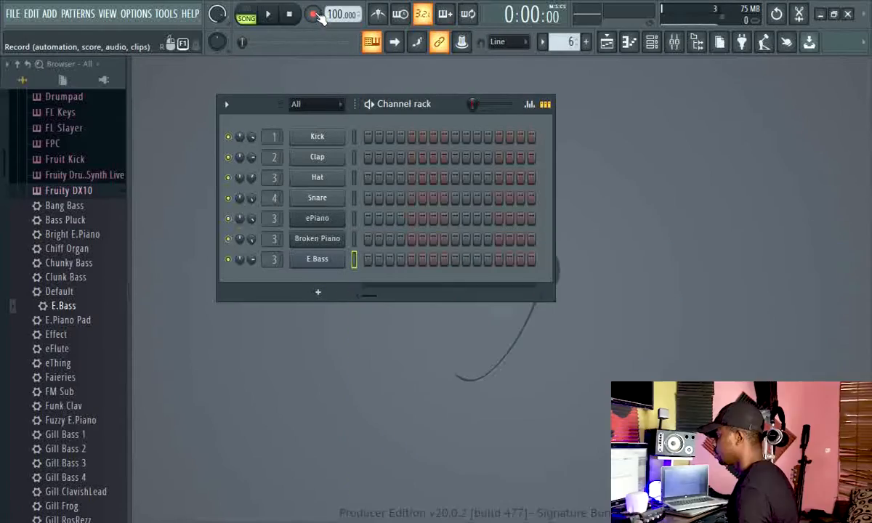
Step: Arm recording and record an E.Bass line into Pattern 6 over the ten bars of the arrangement
left_click(313, 16)
left_click(436, 361)
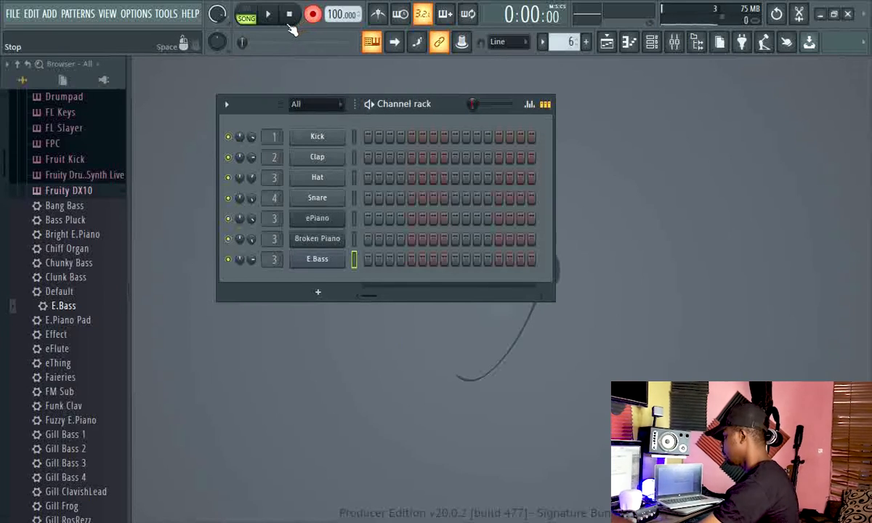
left_click(270, 17)
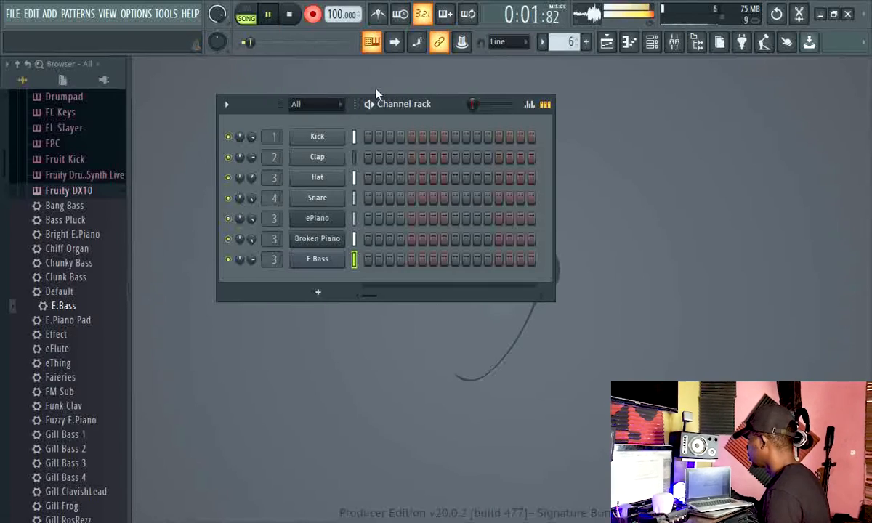
left_click(607, 42)
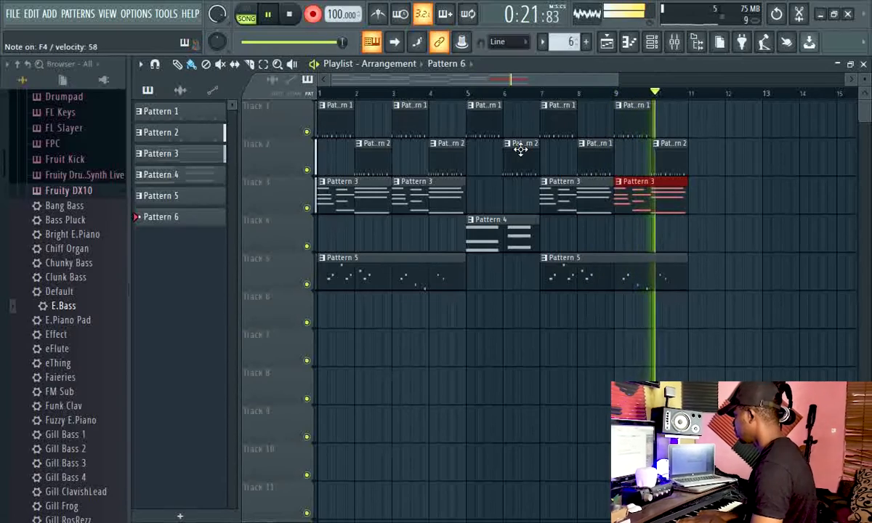
key("space")
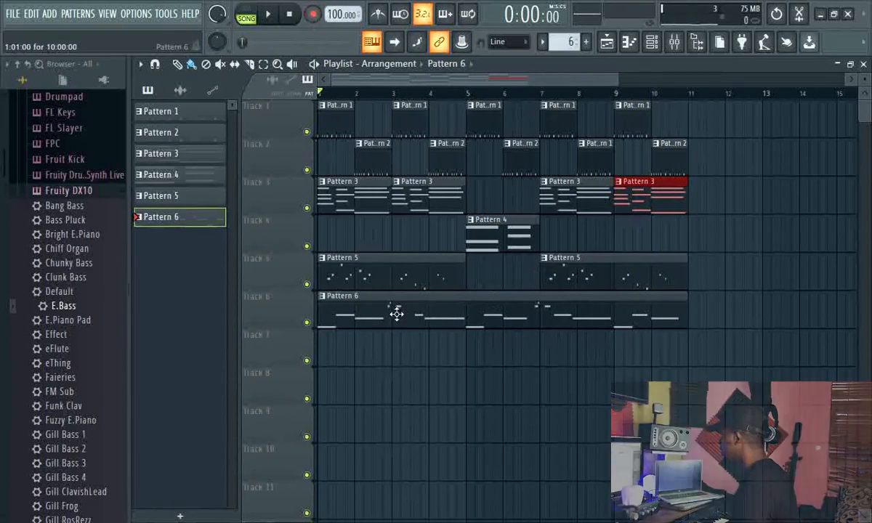
Step: Open the recorded Pattern 6 bass in the piano roll and quantize all its notes
double_click(457, 318)
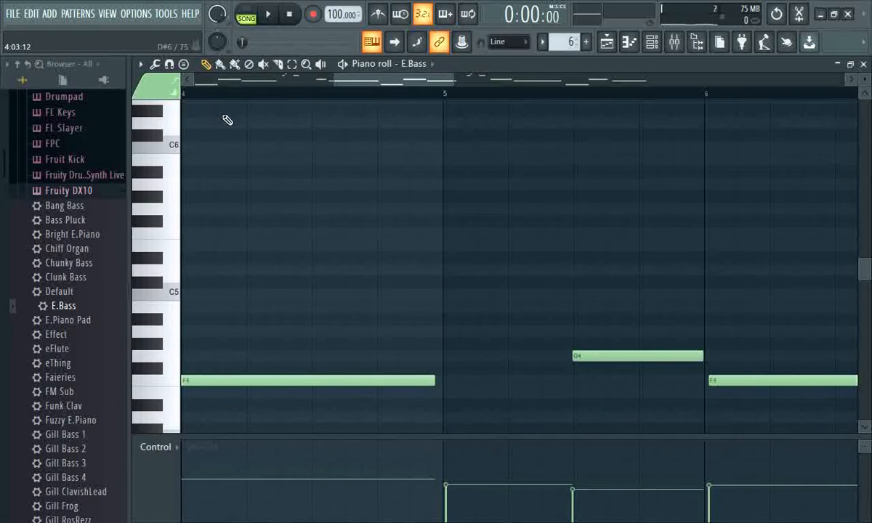
key("ctrl+a")
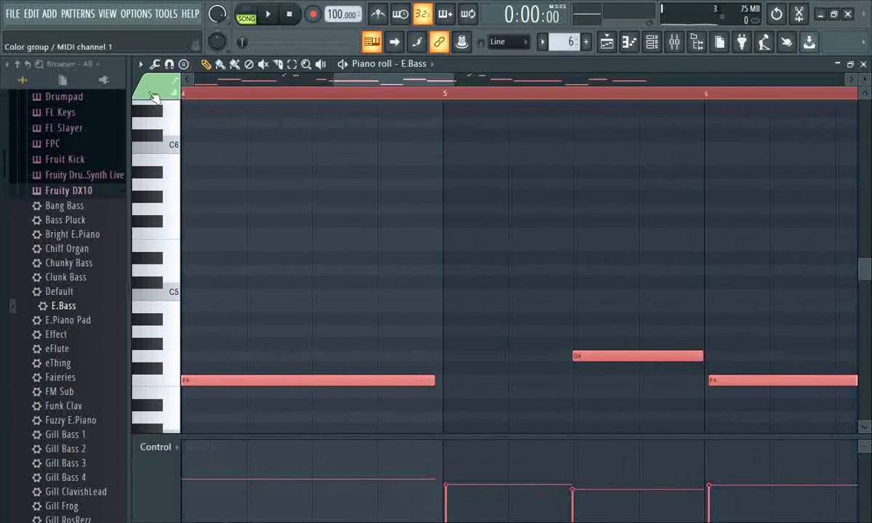
left_click(141, 64)
mouse_move(173, 140)
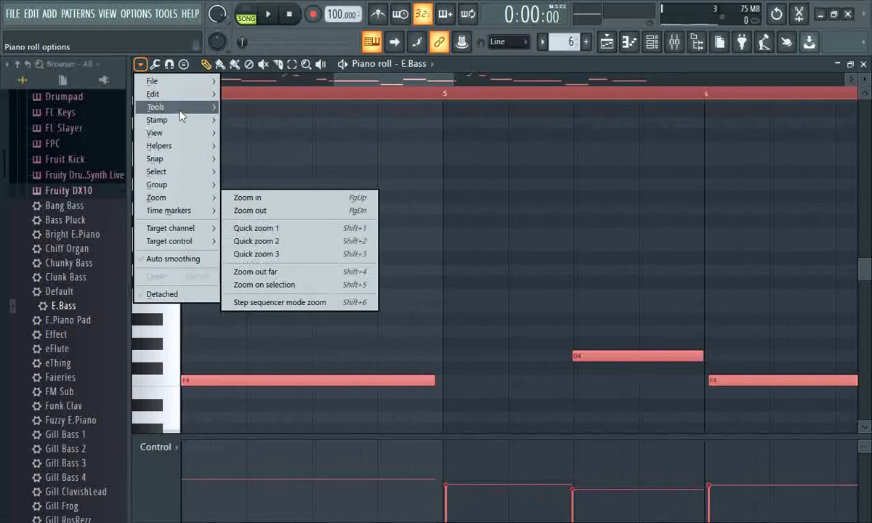
mouse_move(181, 116)
left_click(234, 157)
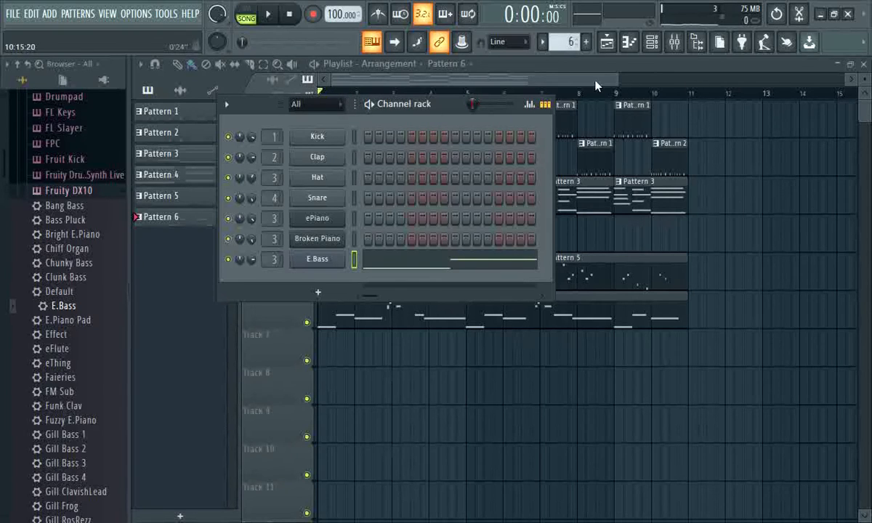
Step: Play back the full arrangement with the Pattern 6 bass line and stop it after listening
key("F6")
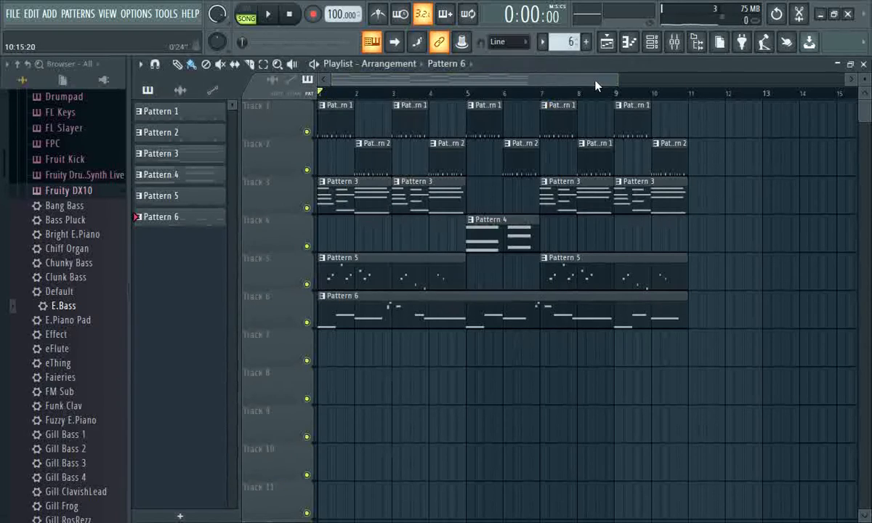
left_click(269, 16)
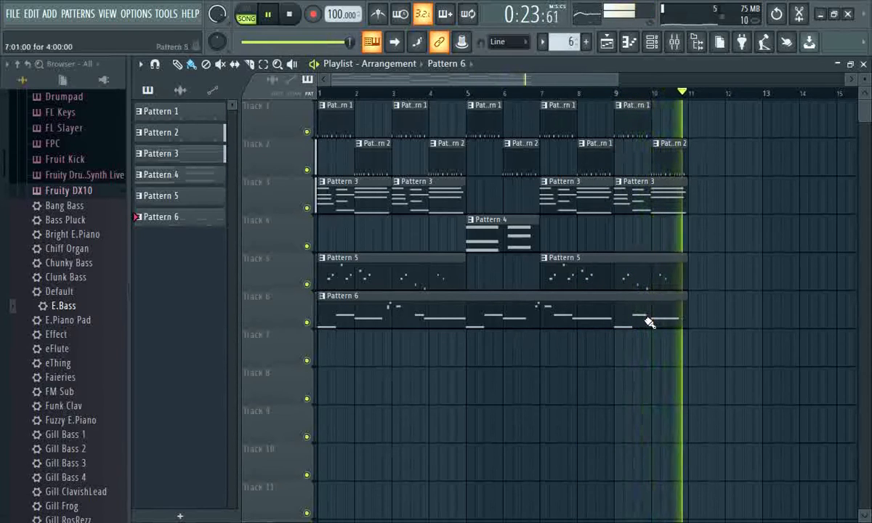
left_click(864, 64)
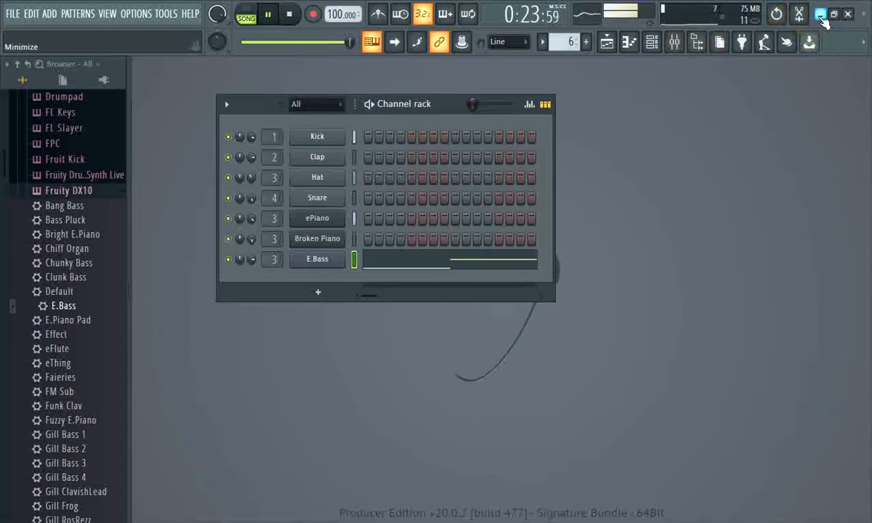
key("space")
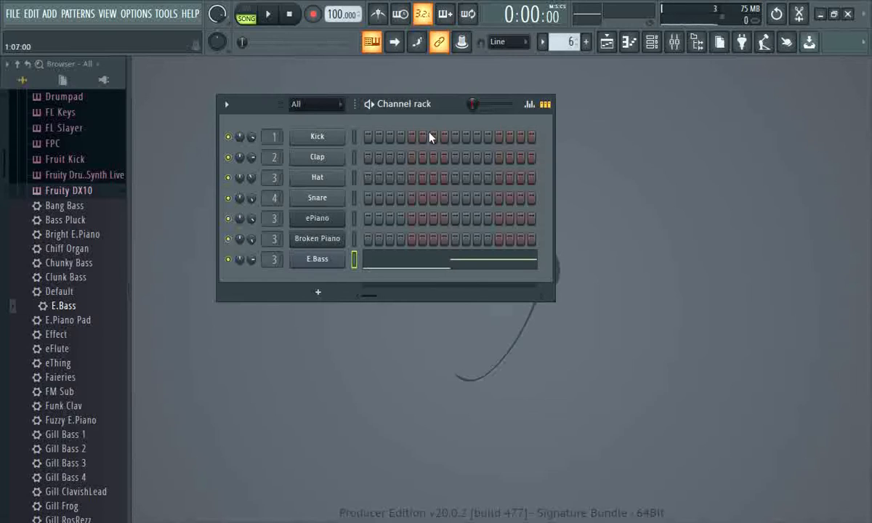
Step: In the playlist, delete the Pattern 5 clip at bar 1 and move the Pattern 4 clip to bar 1 on Track 4
left_click(607, 44)
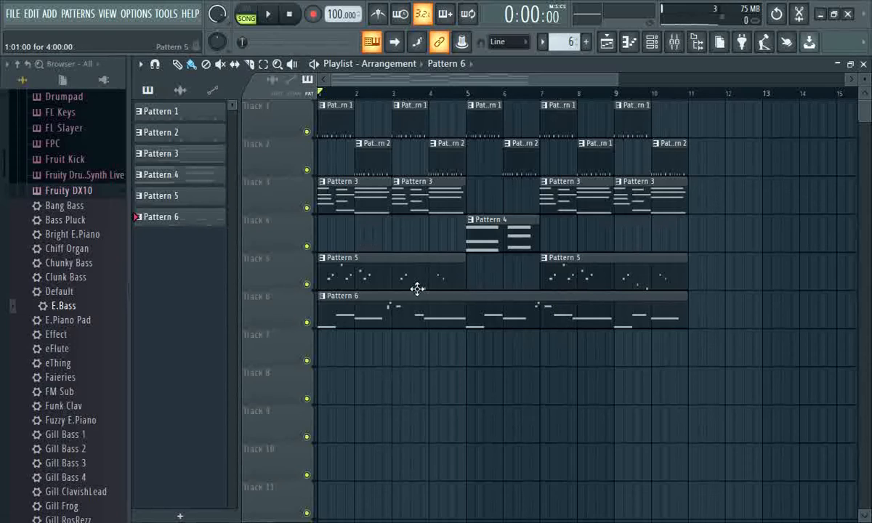
right_click(377, 275)
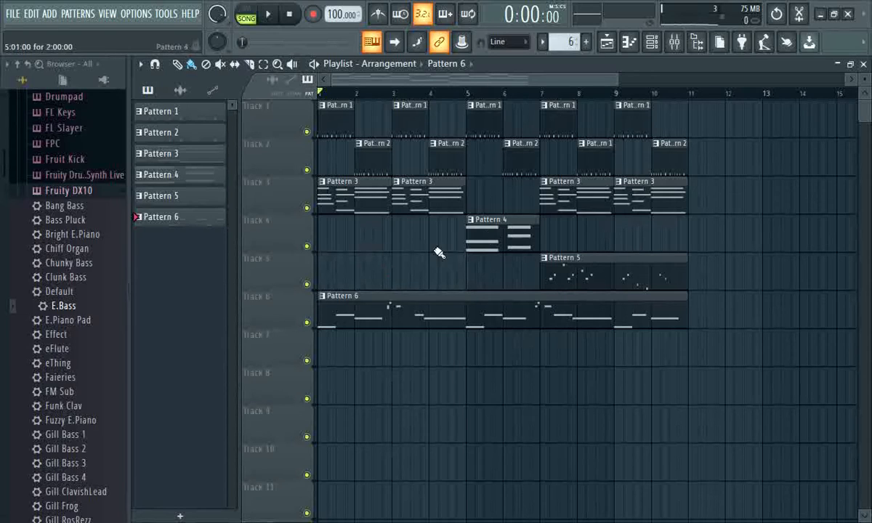
left_click_drag(492, 235, 342, 237)
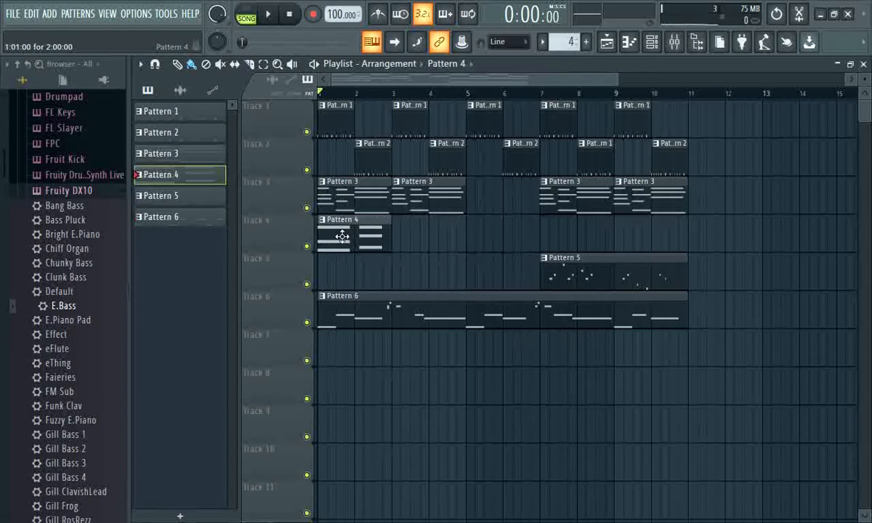
Step: Place another Pattern 5 clip at bar 3 on Track 5 of the playlist
left_click(609, 268)
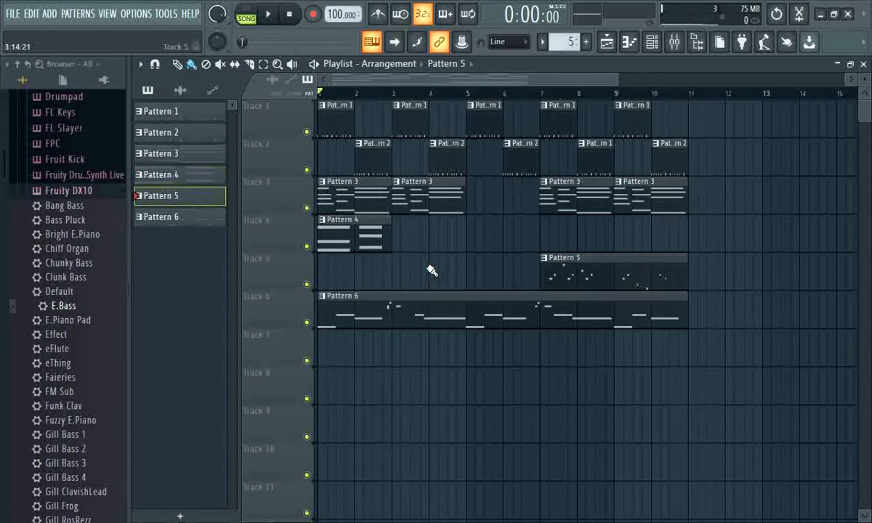
left_click(397, 268)
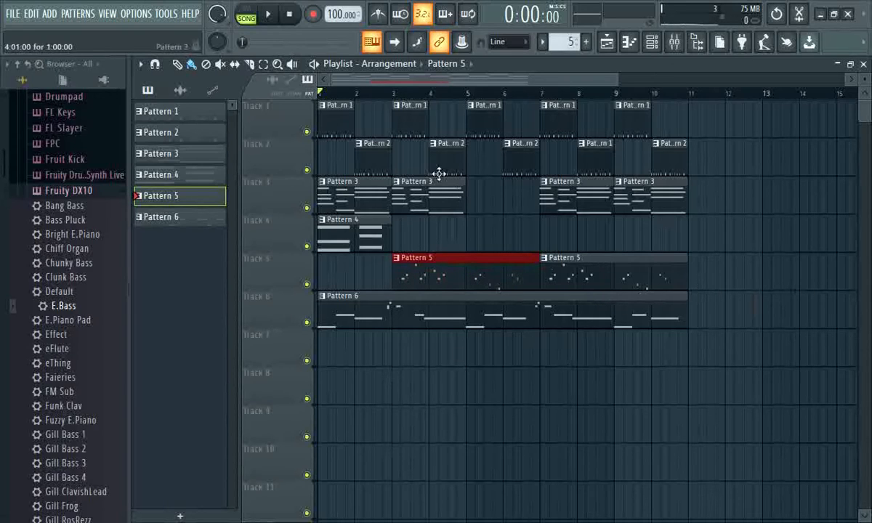
Step: Replace the Pattern 2 clip at bar 2 with Pattern 1 on Track 1 and clear the Pattern 1 clips at bar 3
left_click(365, 157)
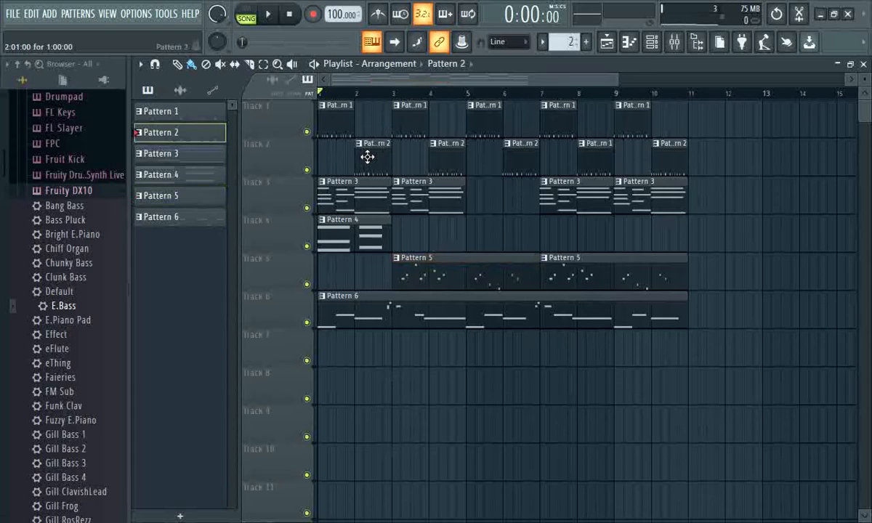
right_click(365, 157)
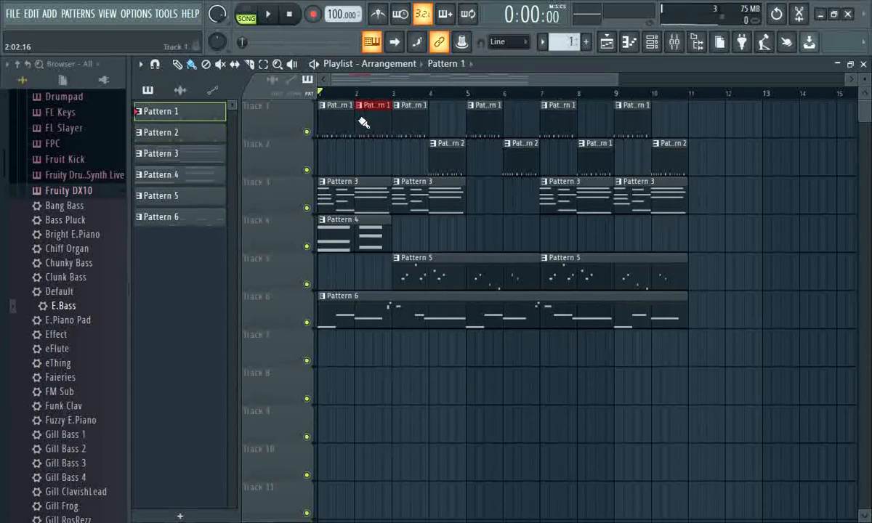
right_click(401, 123)
left_click(399, 161)
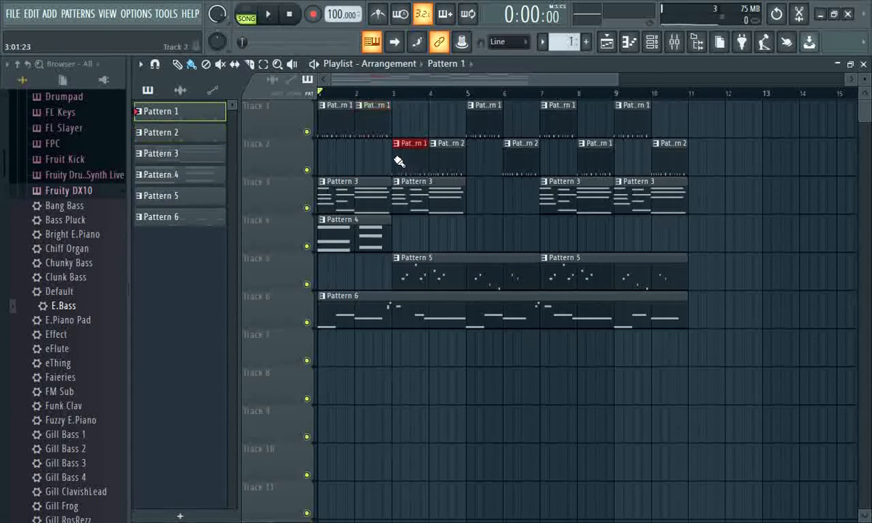
right_click(426, 156)
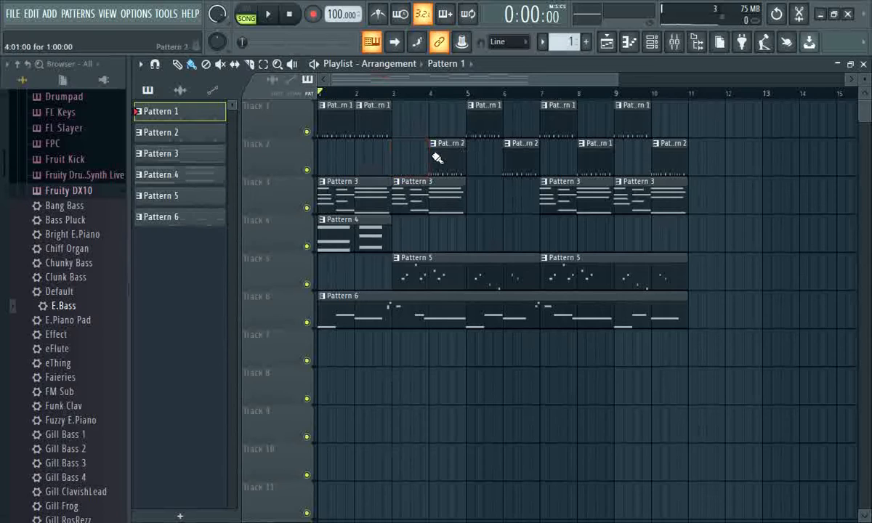
Step: Place Pattern 2 at bar 3 on Track 2 and replace the Pattern 2 clip at bar 4 with Pattern 1 on Track 1
left_click(443, 159)
left_click(399, 157)
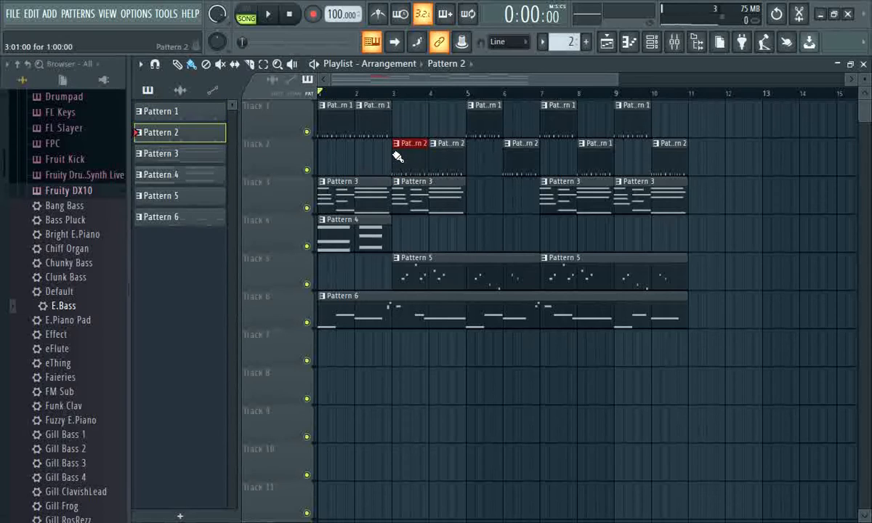
right_click(447, 164)
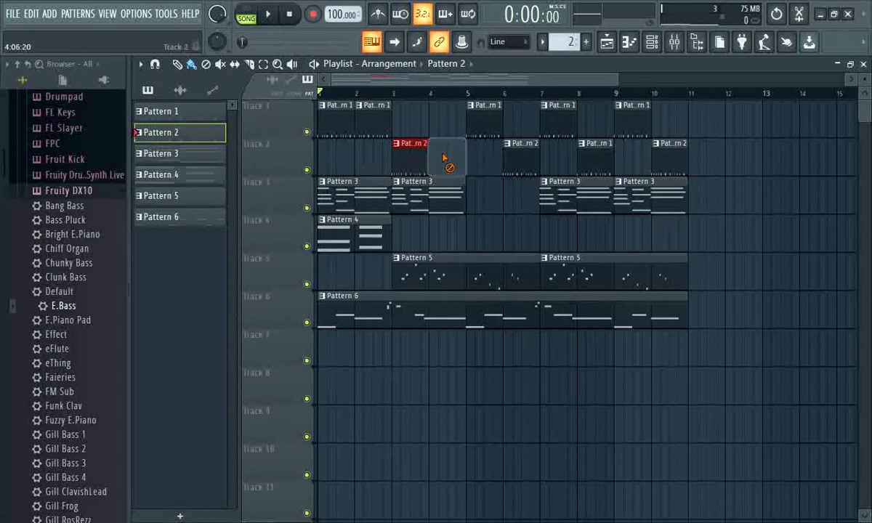
left_click(490, 119)
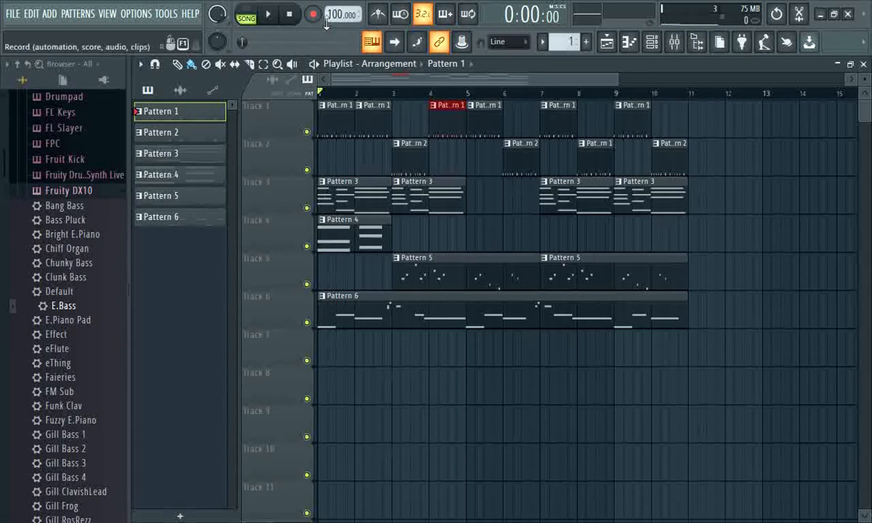
Step: Play back the rearranged drum clips up to bar 7 and stop the playback
left_click(268, 16)
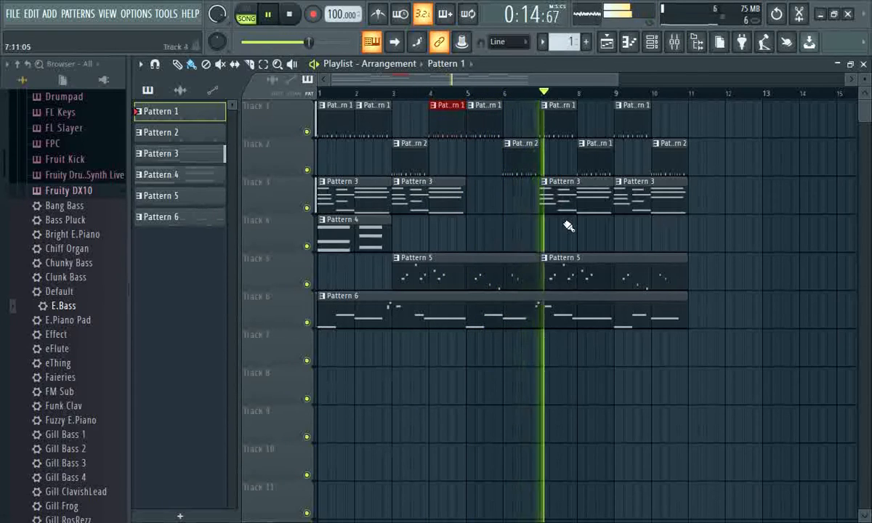
left_click(288, 18)
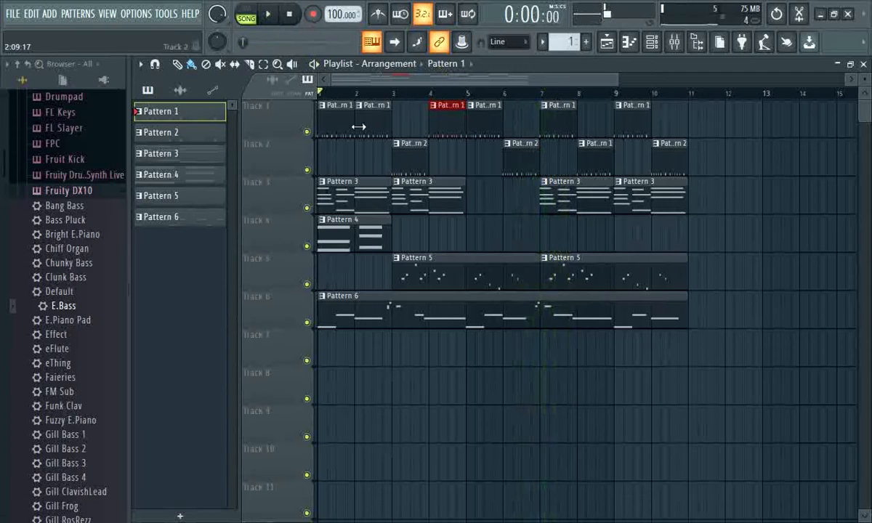
Step: Rearrange the Pattern 3 clips on Track 3 so they run back to back at bars 1, 3, 5, 7 and 9
left_click(564, 204)
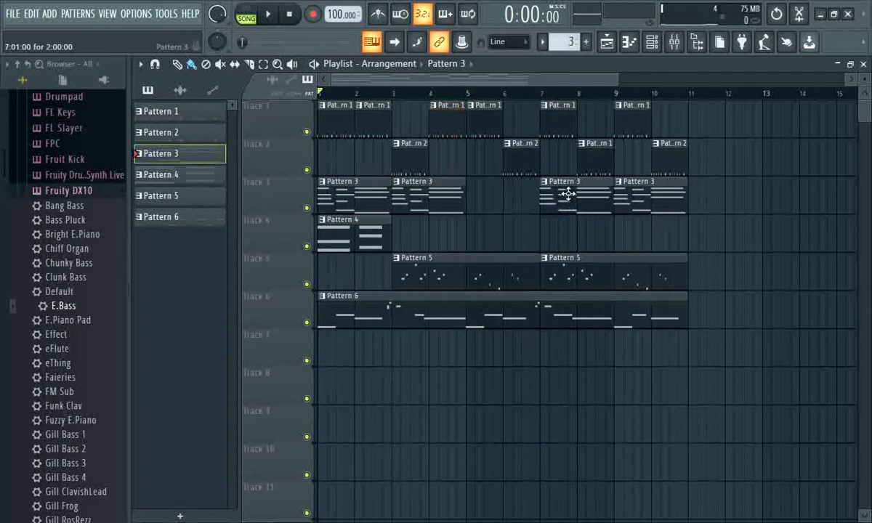
left_click_drag(568, 191, 493, 185)
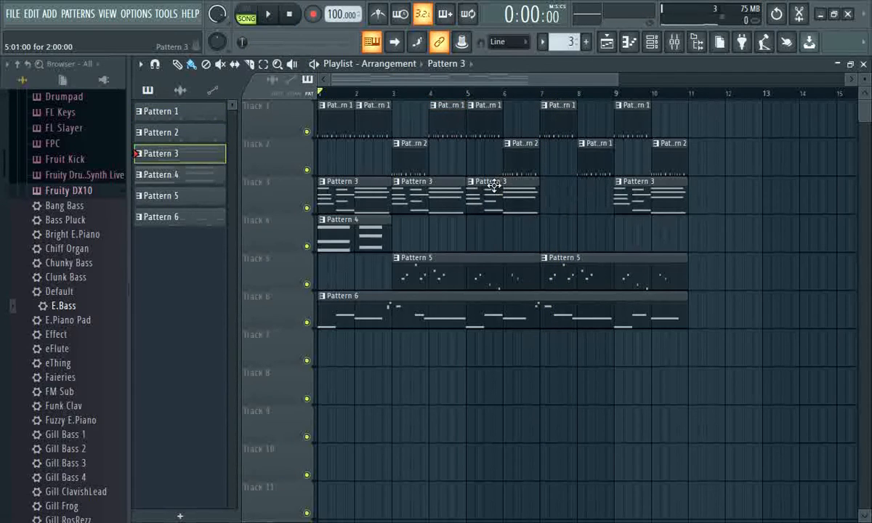
left_click_drag(654, 189, 555, 190)
left_click(627, 195)
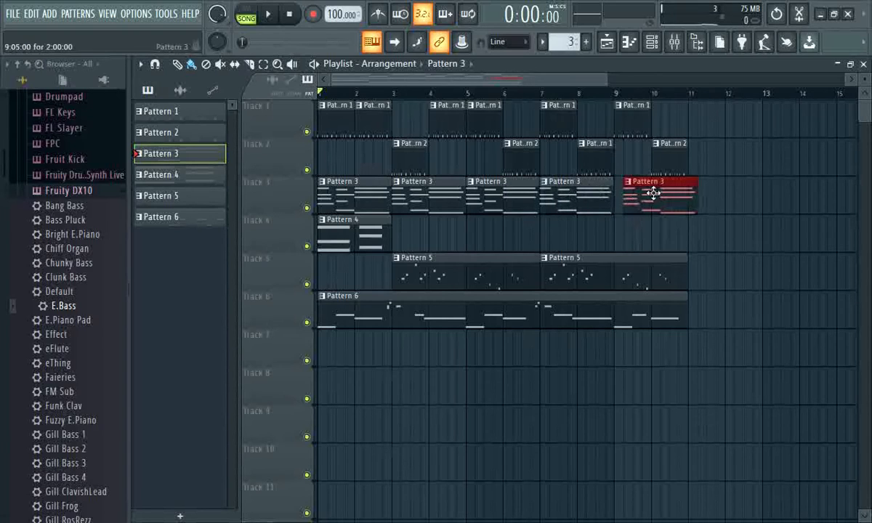
left_click_drag(654, 193, 645, 191)
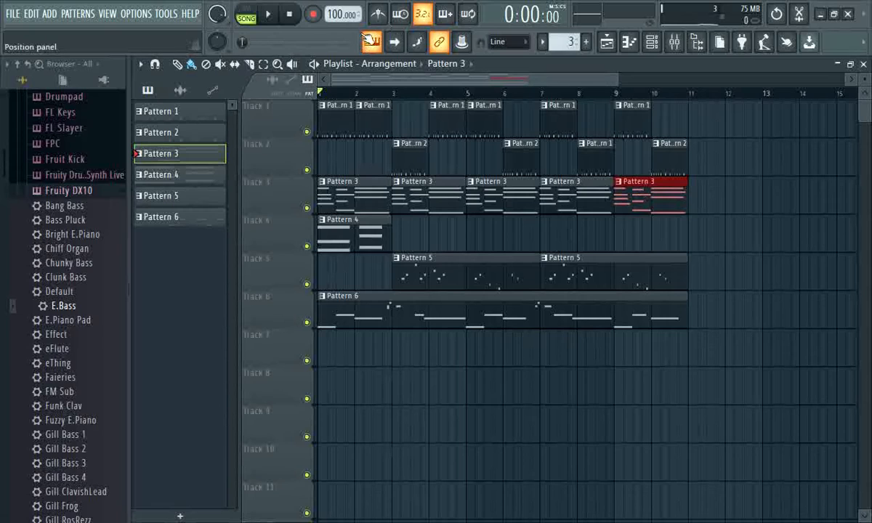
Step: Start playback and relocate the Pattern 4 clip on Track 4 from bar 1 to bar 7, leaving no other copy
left_click(277, 16)
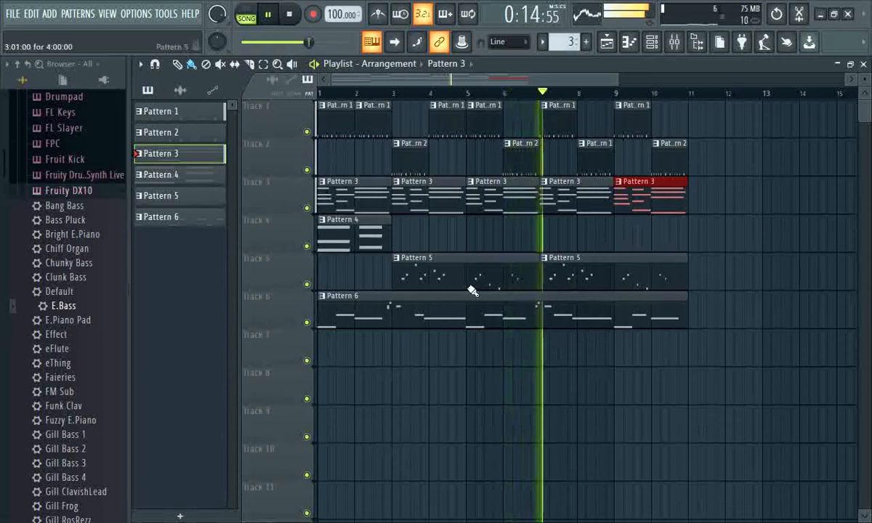
left_click(345, 230)
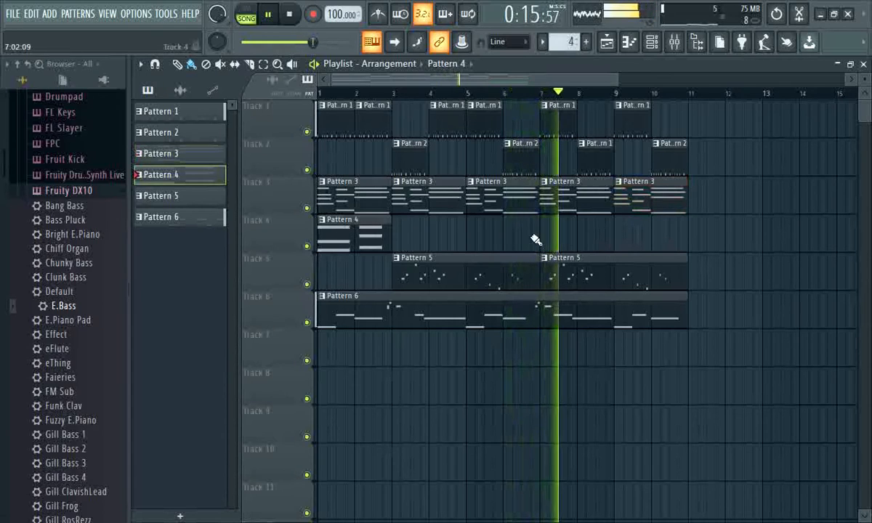
left_click(622, 234)
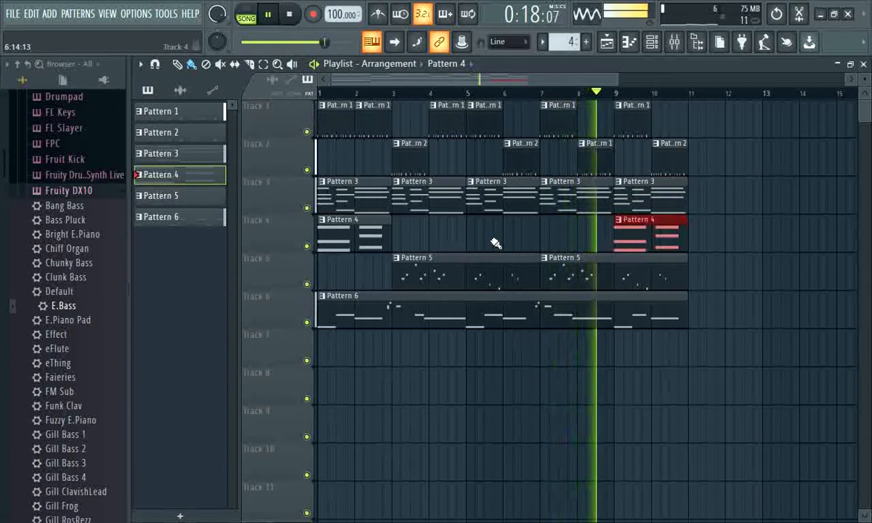
right_click(349, 232)
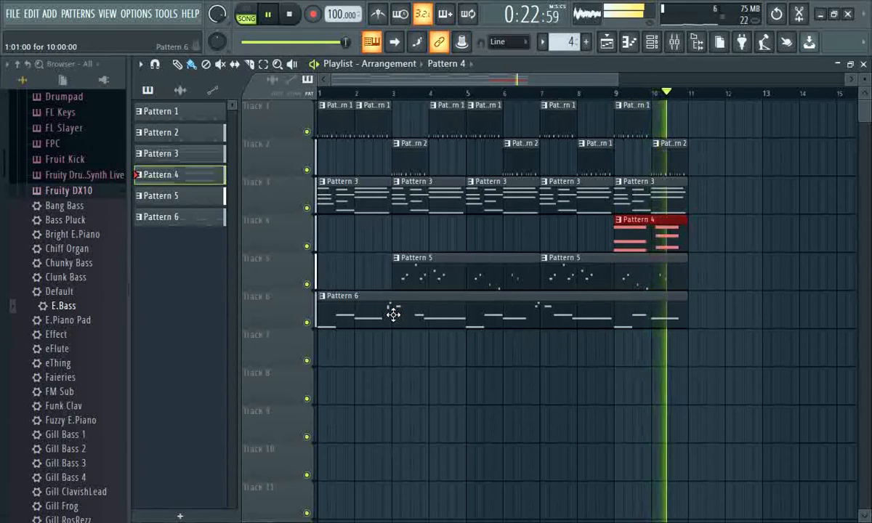
left_click(551, 236)
right_click(643, 238)
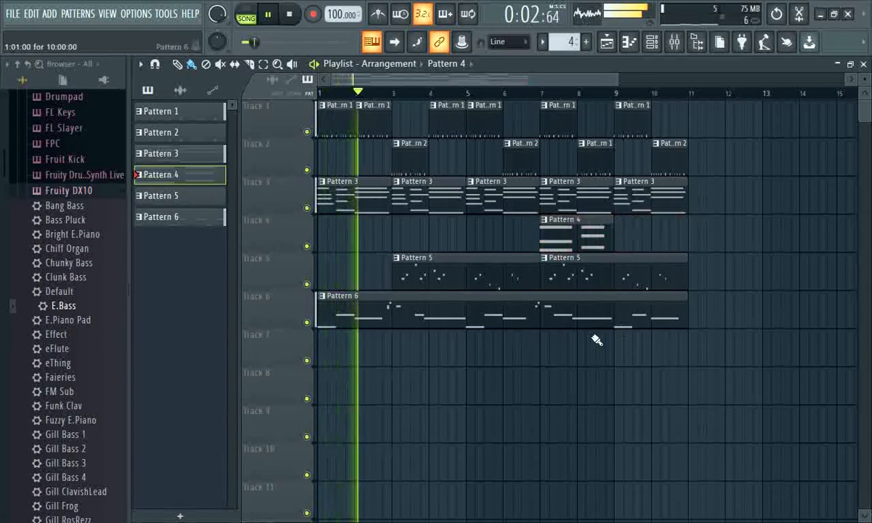
left_click(14, 13)
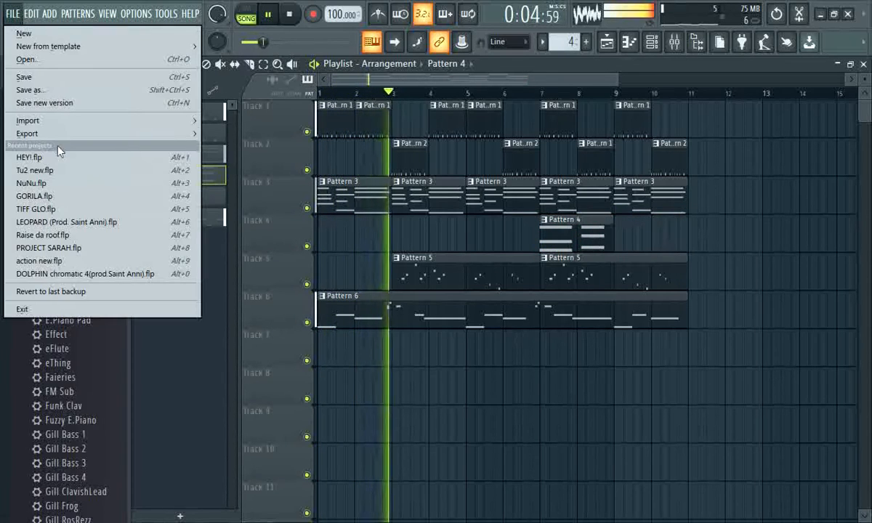
left_click(40, 78)
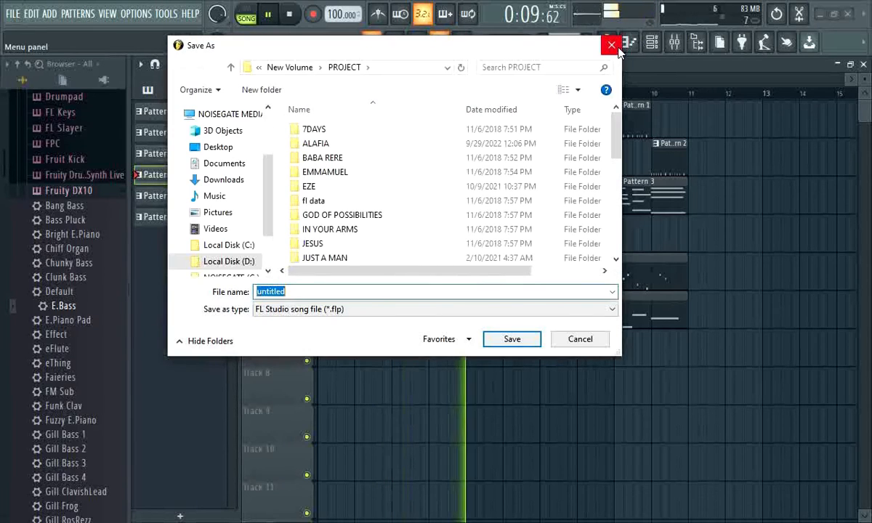
key("Return")
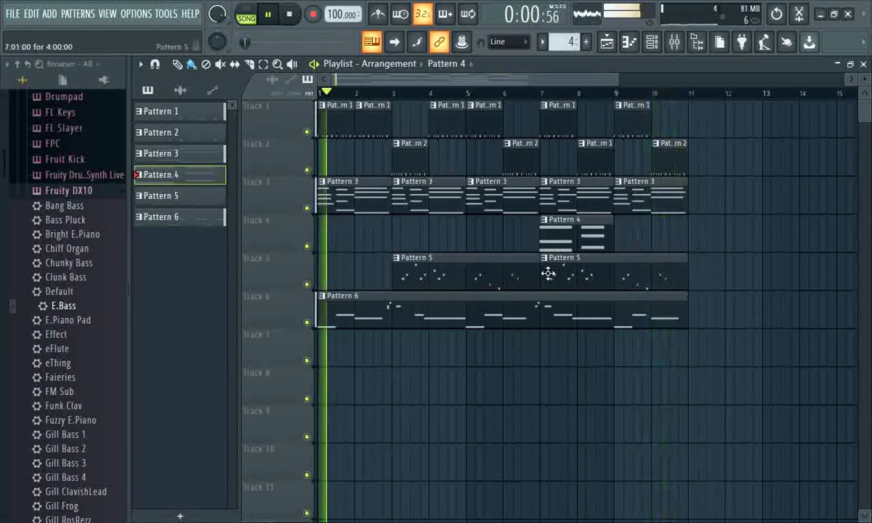
Step: Replace the Pattern 5 clip at bar 7 with one at bar 9, trim it to end at bar 11, and stop playback after listening
left_click_drag(542, 272, 628, 276)
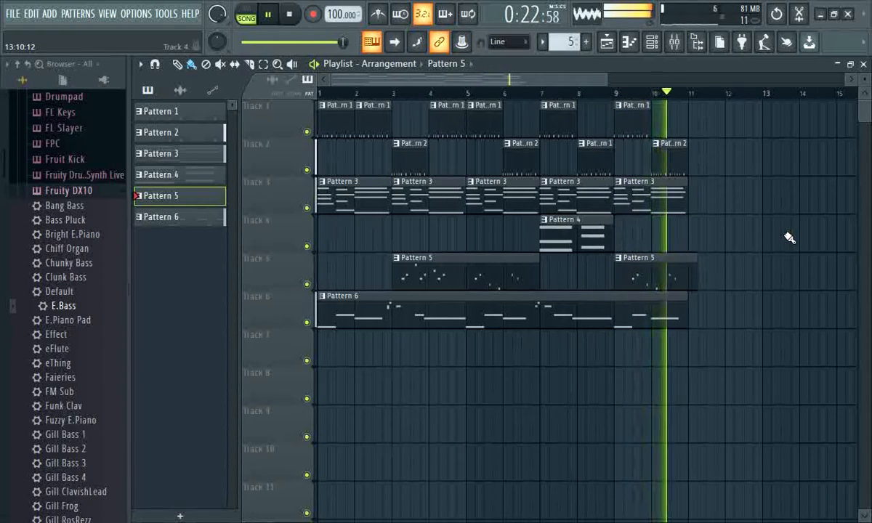
right_click(653, 268)
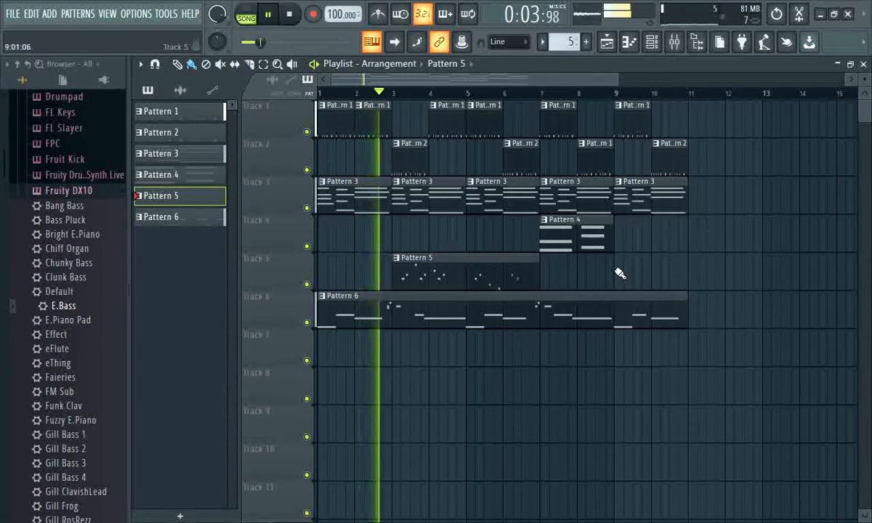
left_click(620, 273)
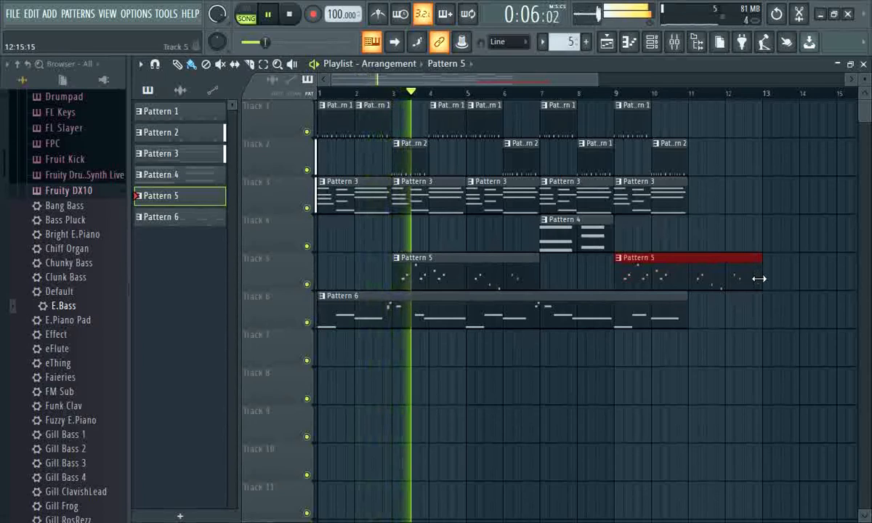
left_click_drag(756, 278, 686, 282)
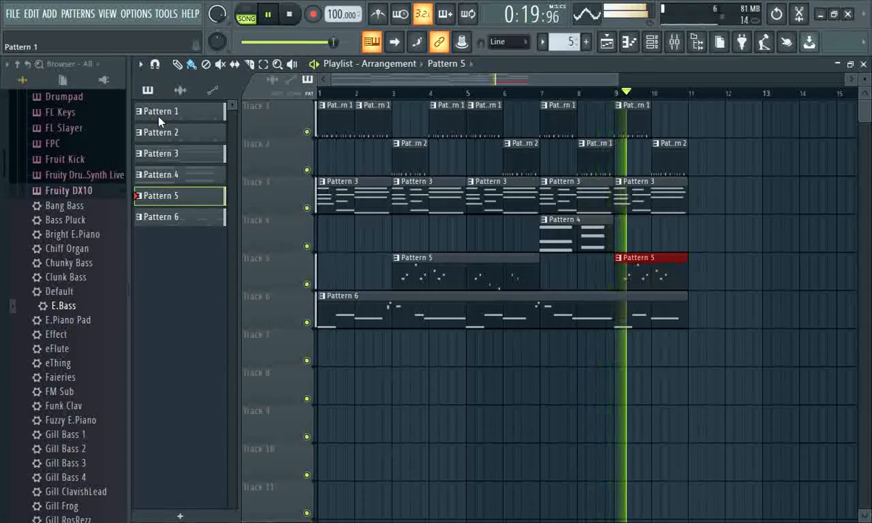
left_click(290, 15)
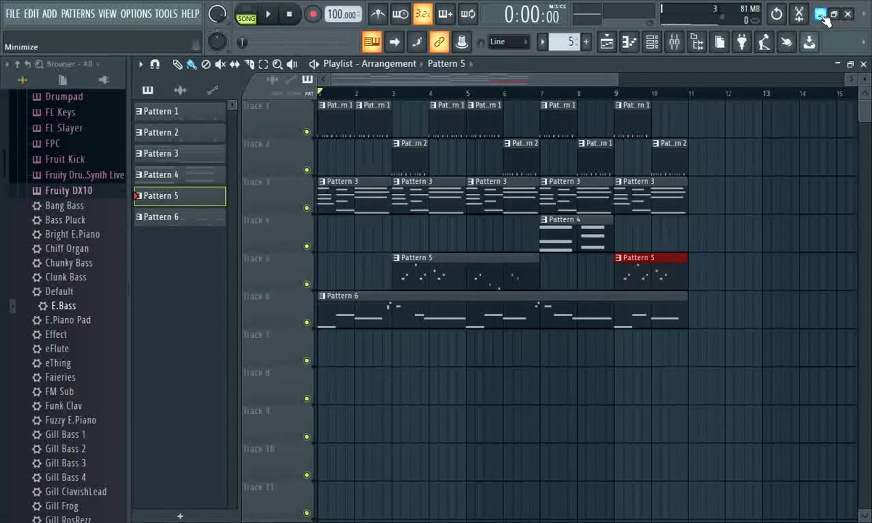
left_click(13, 16)
left_click(77, 14)
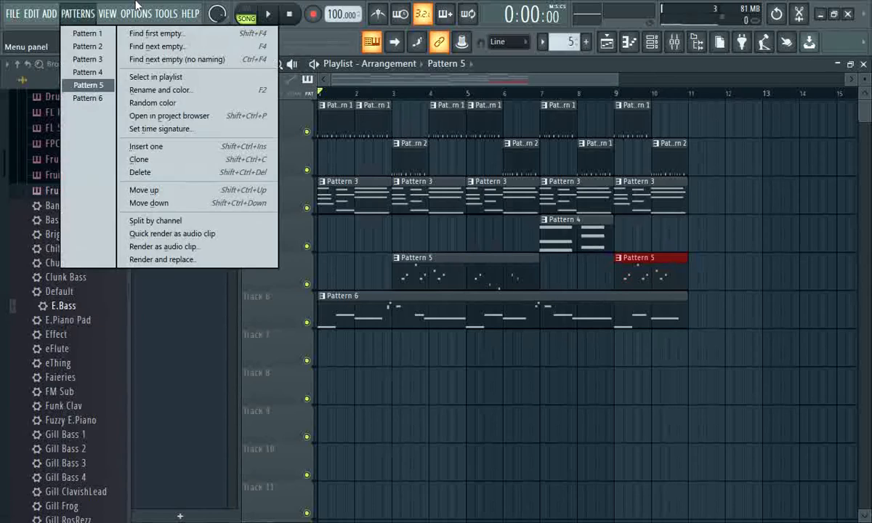
mouse_move(13, 16)
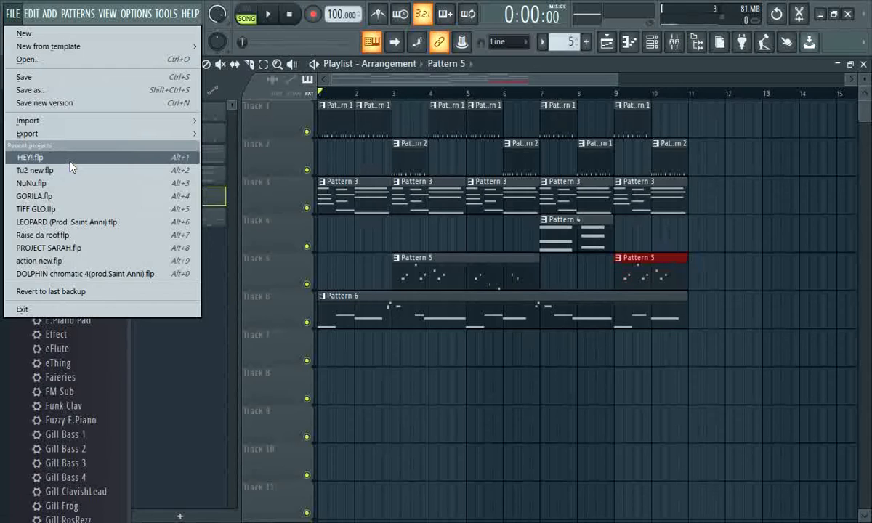
mouse_move(189, 13)
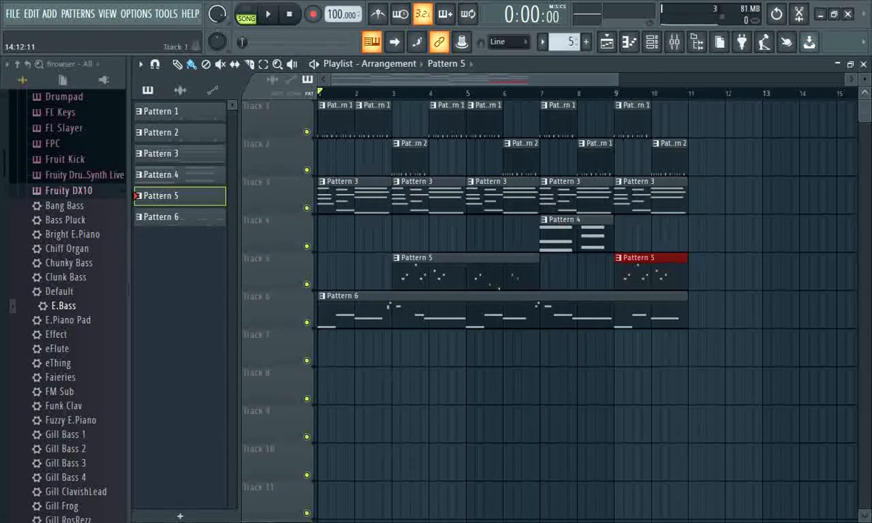
Step: Close the playlist, open the Kick channel's sampler settings and move its window so the edge of the channel rack stays uncovered
left_click(864, 64)
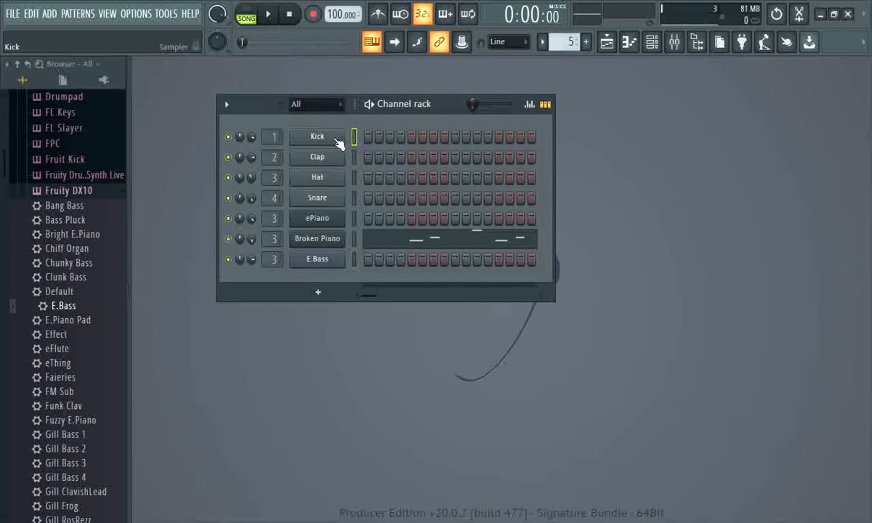
left_click(337, 141)
left_click_drag(325, 168, 341, 139)
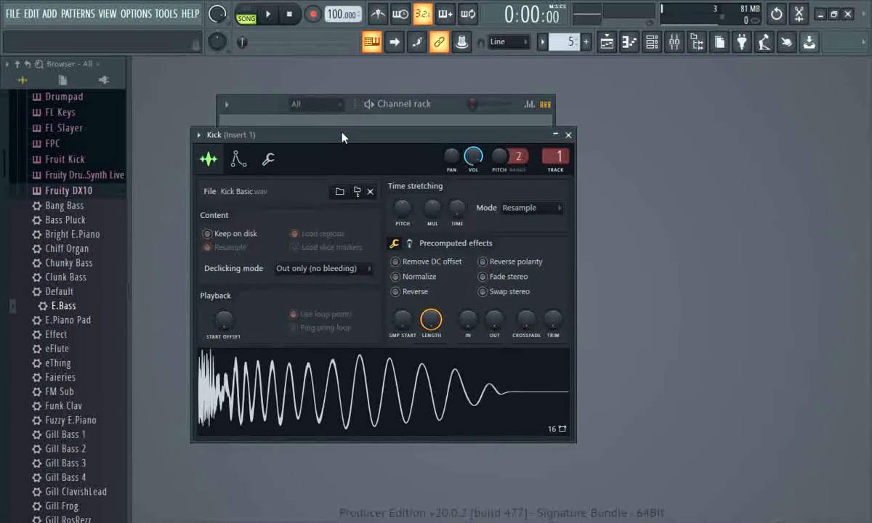
left_click(320, 106)
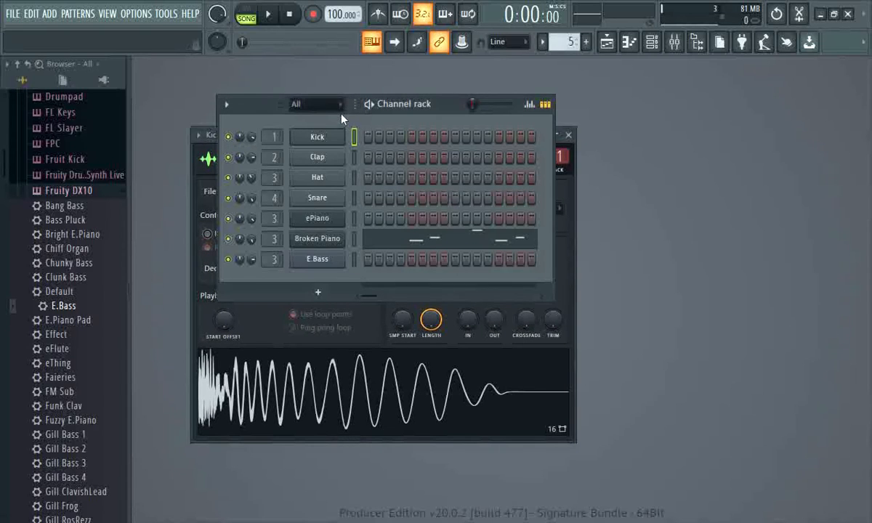
left_click(208, 136)
left_click_drag(331, 134, 404, 106)
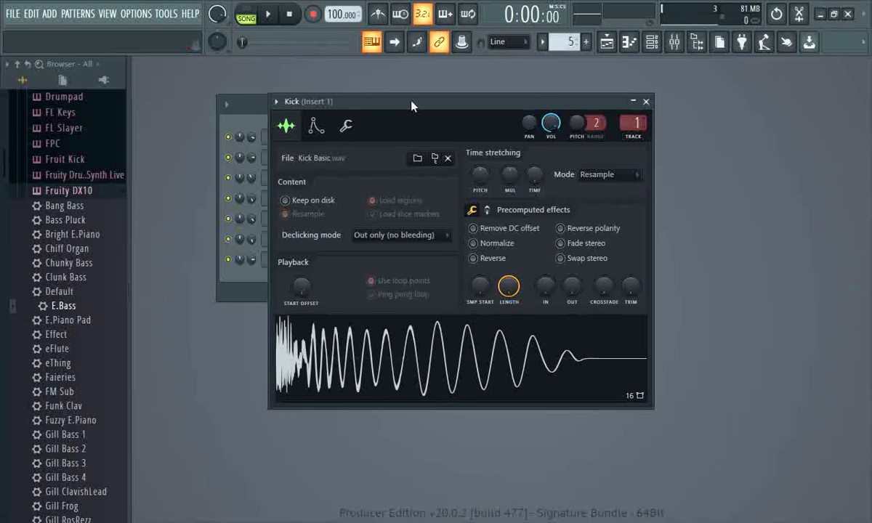
Step: Move the Kick settings window slightly and open the mixer, viewing it maximized before restoring its smaller size
left_click_drag(405, 102, 361, 114)
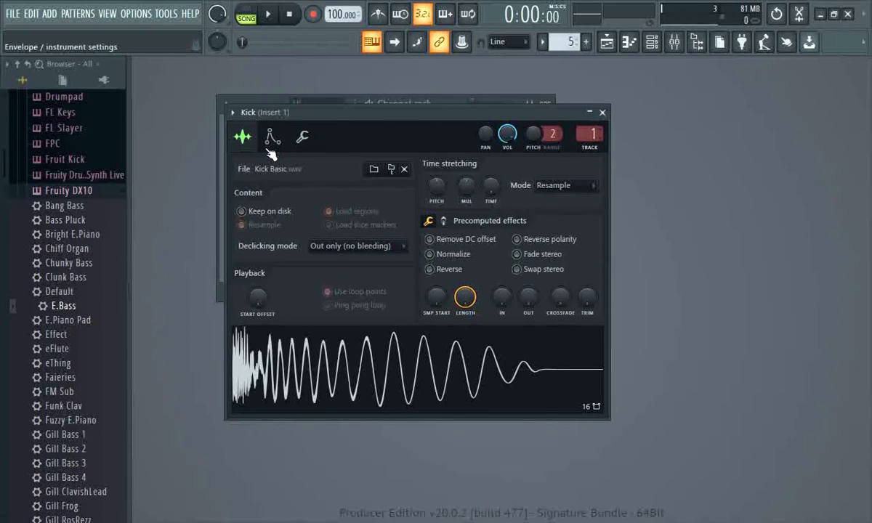
left_click_drag(325, 117, 332, 118)
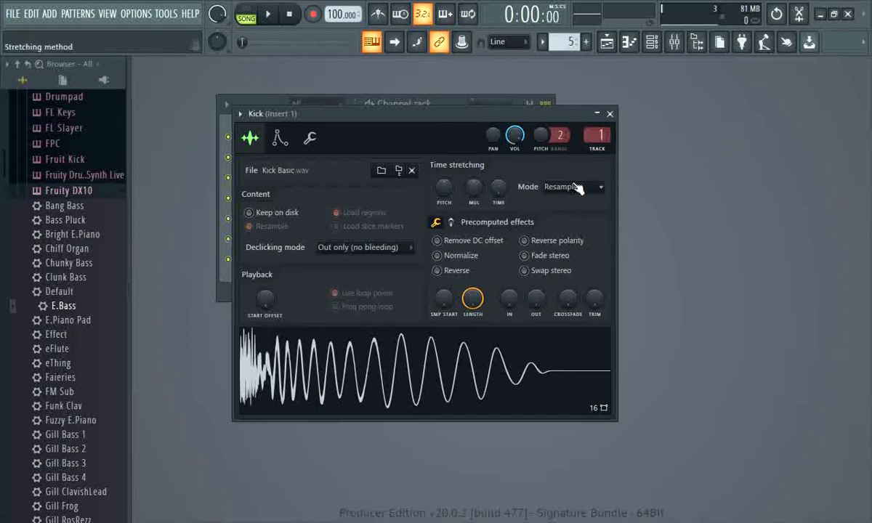
left_click(676, 44)
left_click_drag(352, 91, 310, 93)
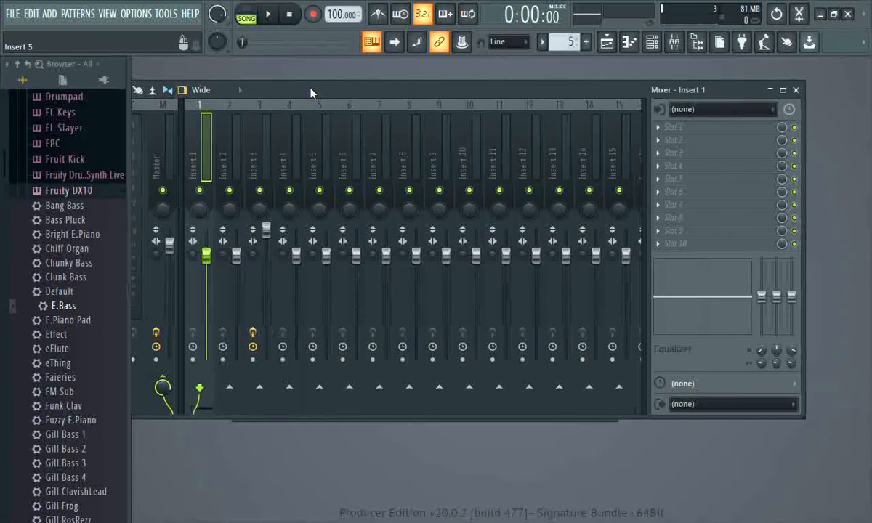
double_click(310, 93)
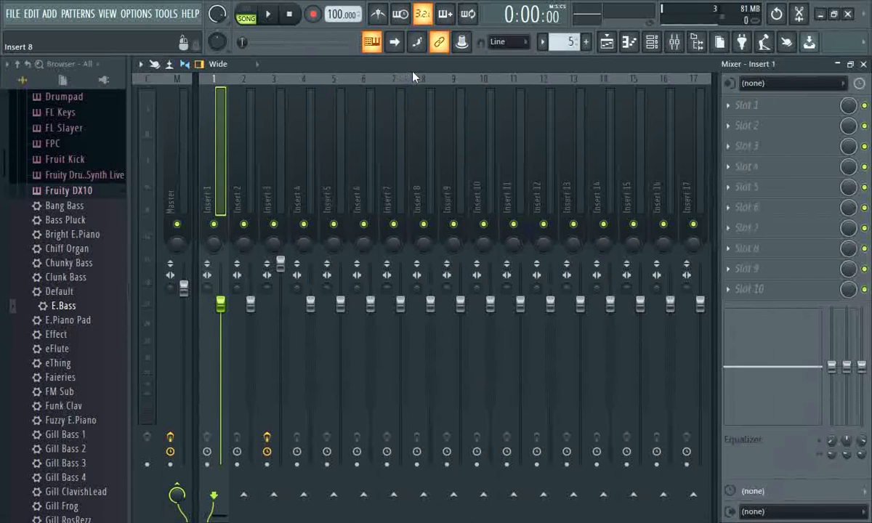
left_click(851, 64)
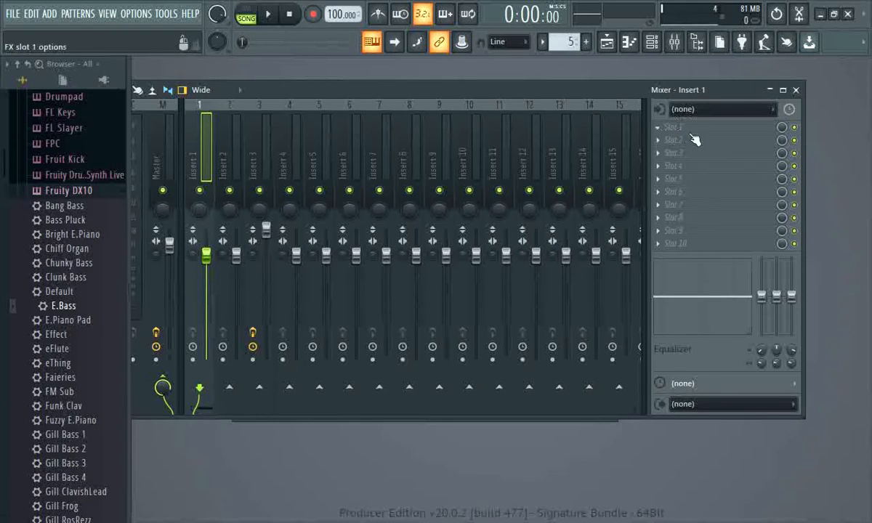
Step: Load Fruity Compressor into slot 1 of Insert 1 and lower its threshold to -17.1 dB
left_click(662, 133)
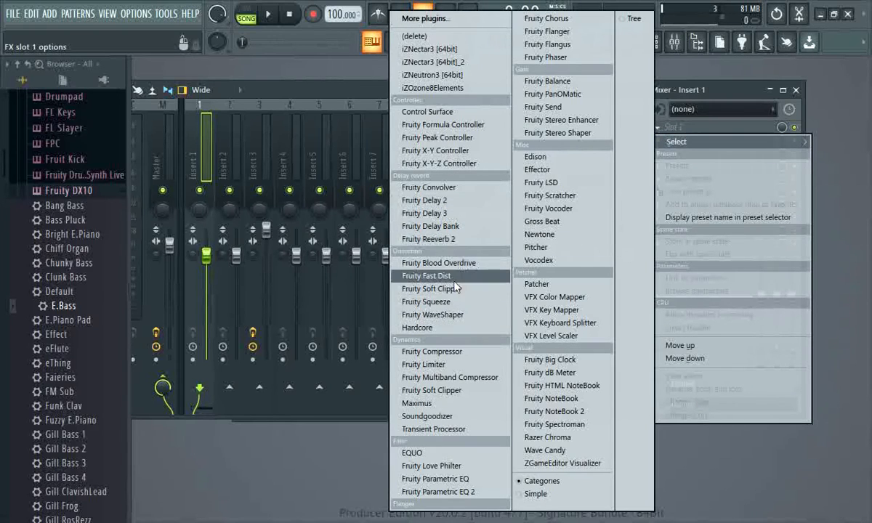
left_click(446, 353)
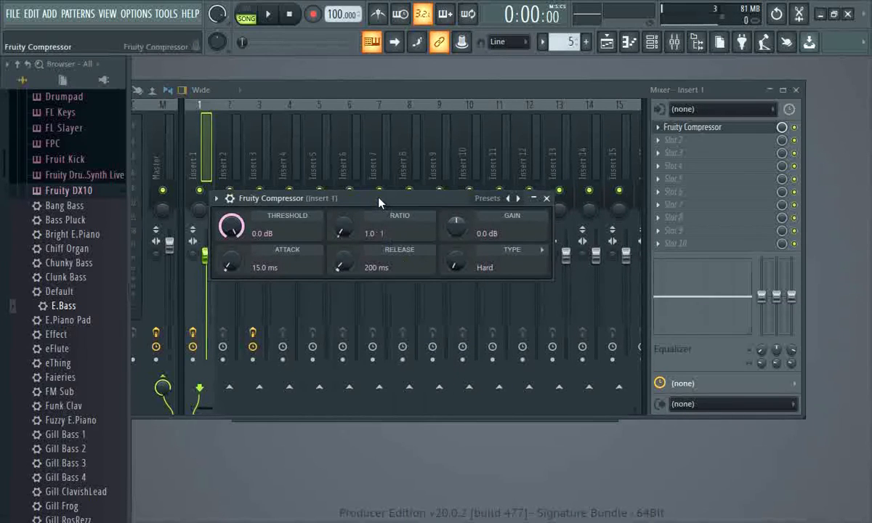
left_click_drag(378, 199, 430, 183)
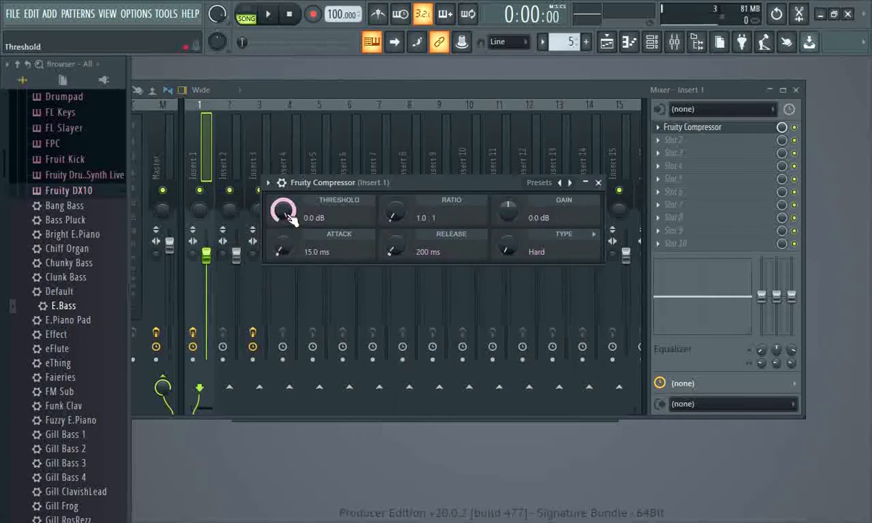
left_click_drag(302, 227, 298, 263)
left_click_drag(375, 184, 384, 186)
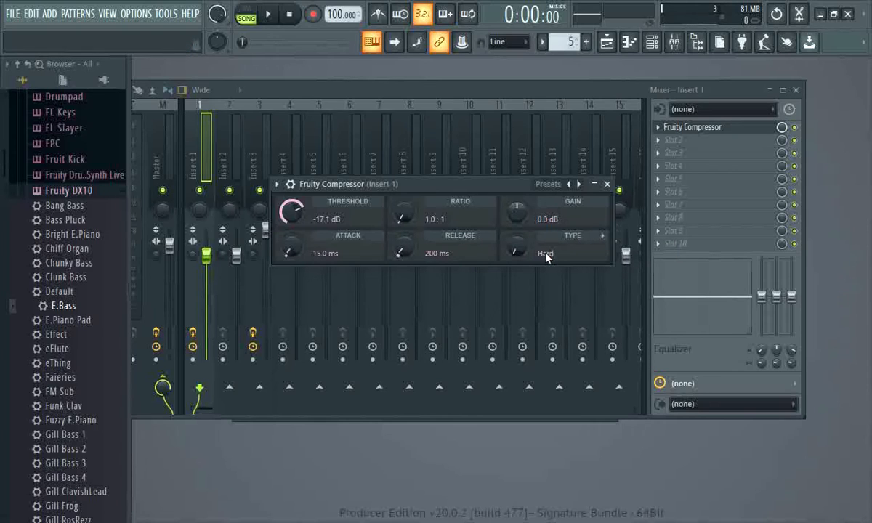
left_click_drag(530, 253, 549, 280)
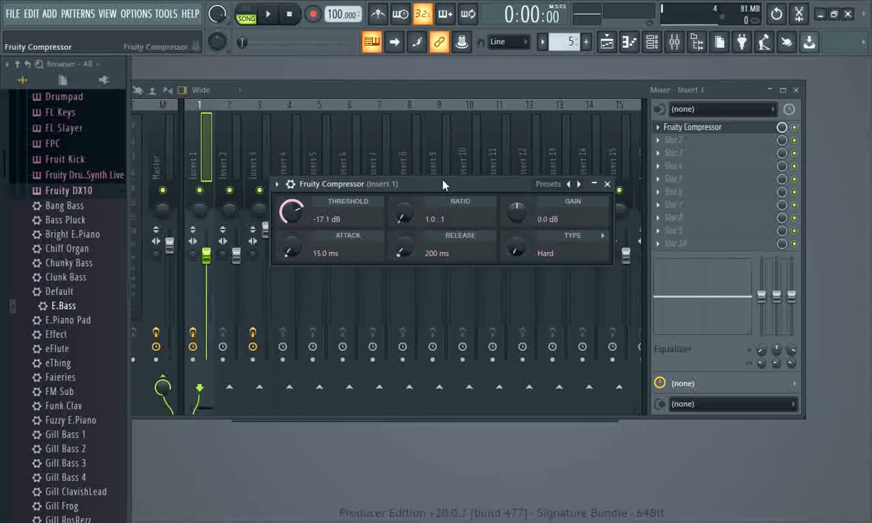
left_click_drag(442, 186, 425, 189)
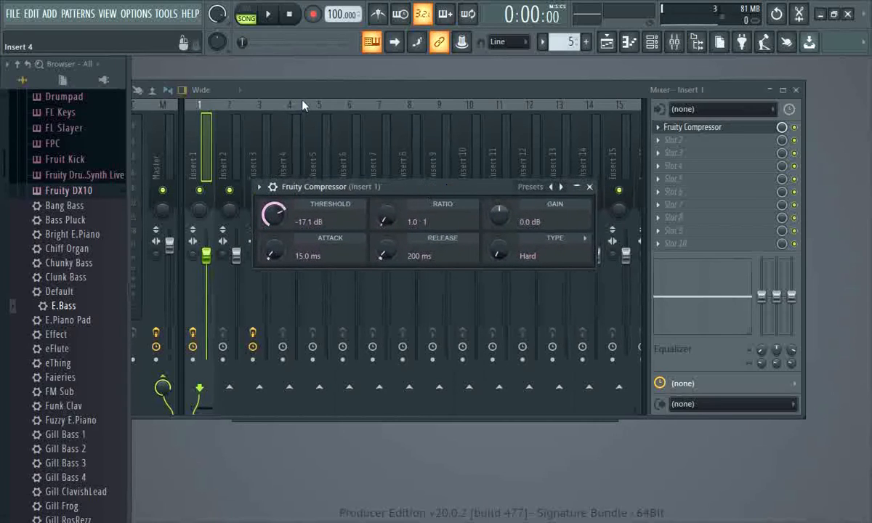
left_click_drag(366, 192, 373, 192)
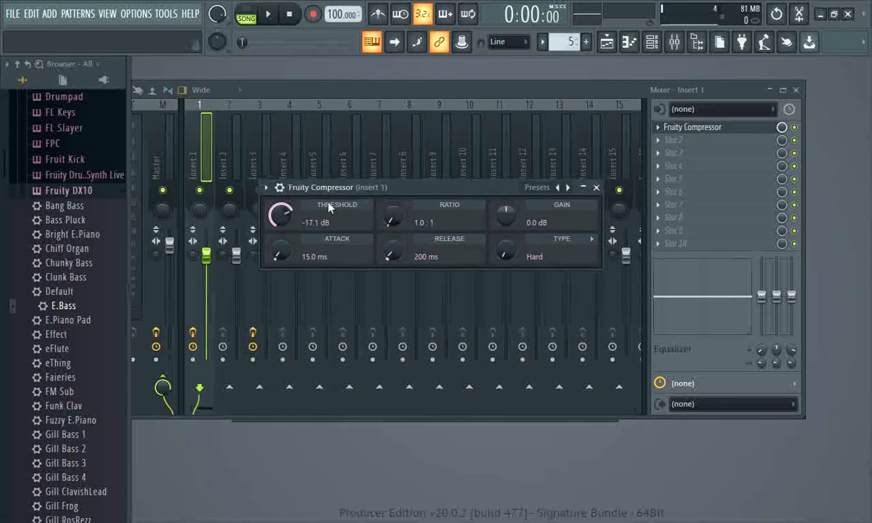
Step: Solo Insert 1 in the mixer and start song playback
left_click(202, 199)
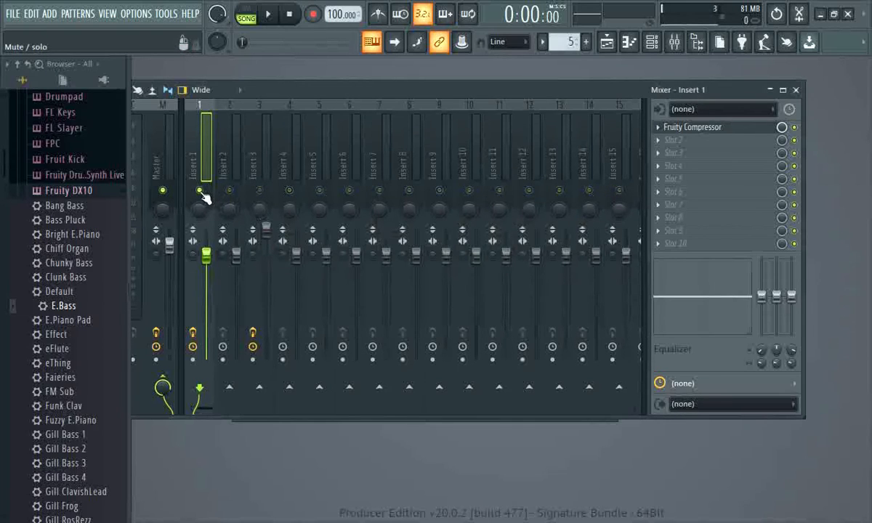
right_click(202, 193)
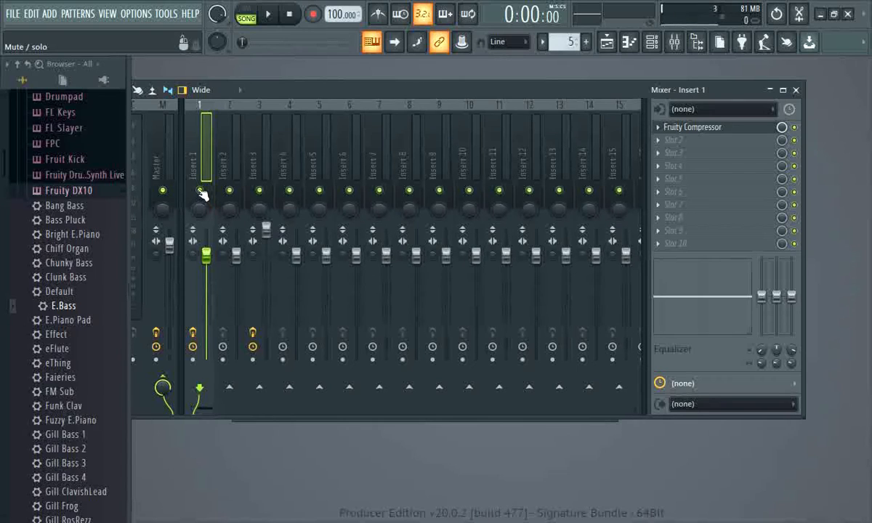
right_click(202, 193)
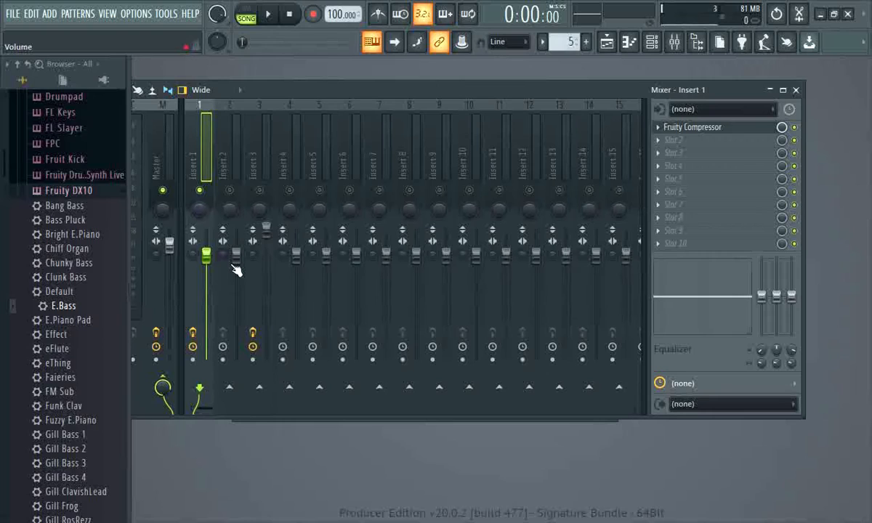
left_click(269, 18)
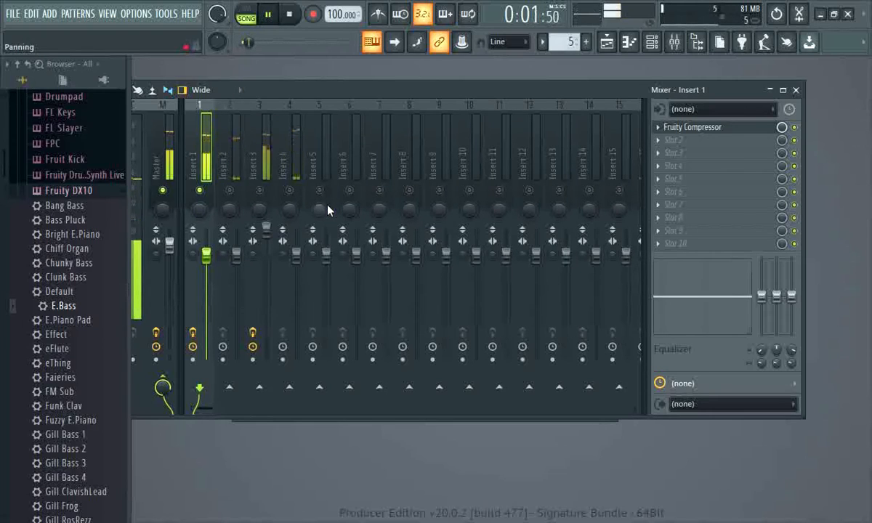
Step: Reopen the Insert 1 Fruity Compressor and set its threshold to -20.1 dB and its ratio to 4.0:1
left_click(694, 129)
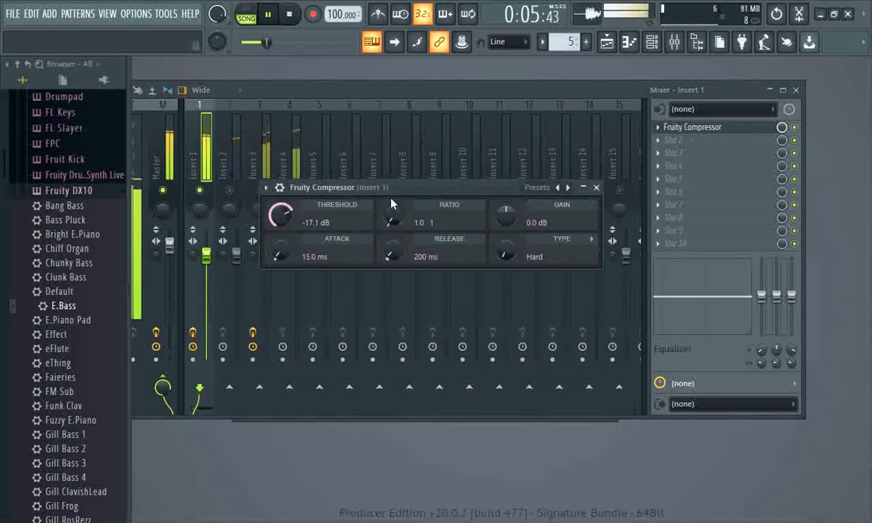
left_click_drag(288, 225, 289, 250)
scroll(283, 223, "down", 6)
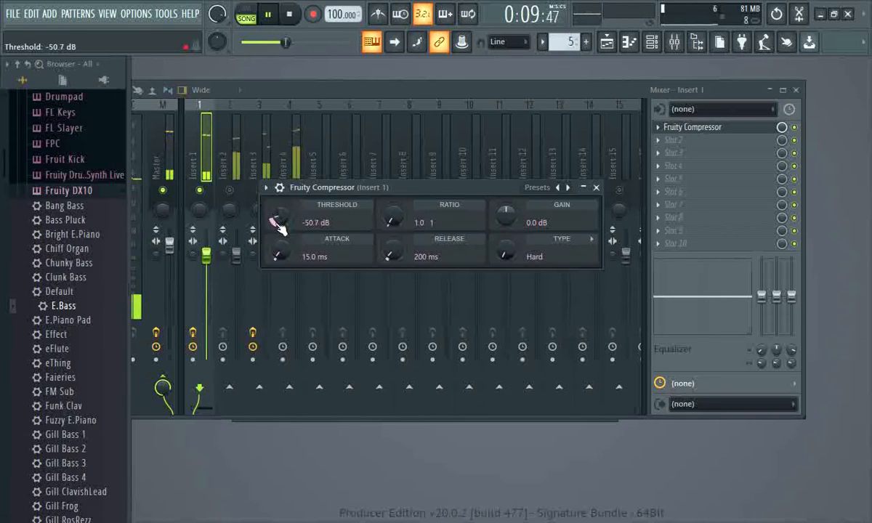
left_click_drag(282, 222, 298, 136)
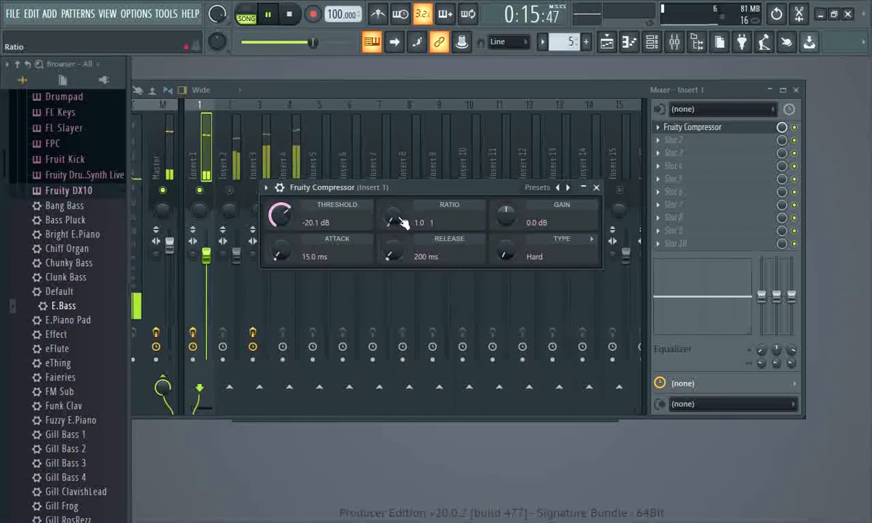
left_click_drag(391, 218, 366, 186)
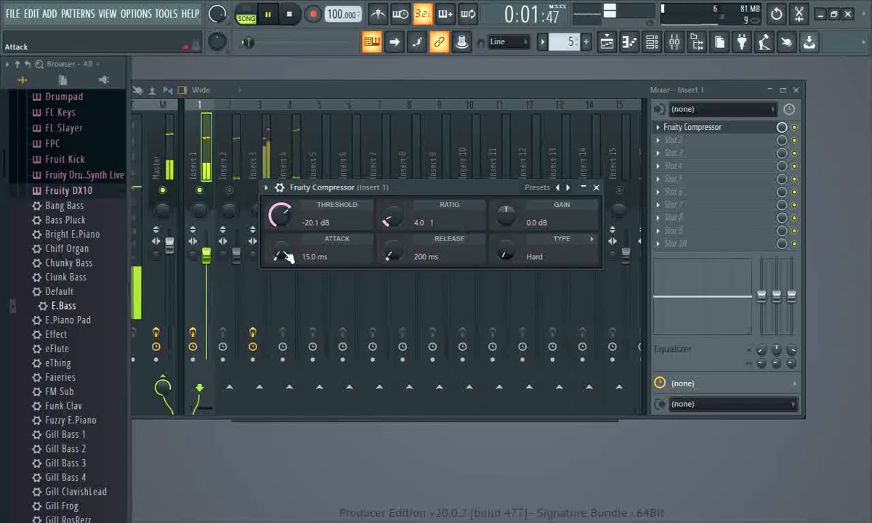
Step: Set the compressor's attack to 81.7 ms and raise its threshold to -17.2 dB
left_click_drag(282, 253, 278, 210)
left_click_drag(277, 221, 277, 214)
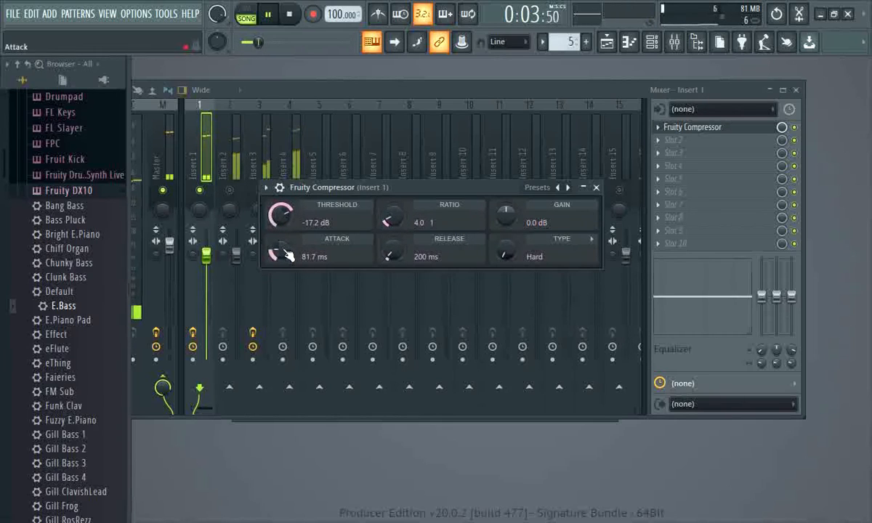
mouse_move(289, 254)
left_mouse_down()
mouse_move(305, 336)
mouse_move(275, 258)
left_mouse_up()
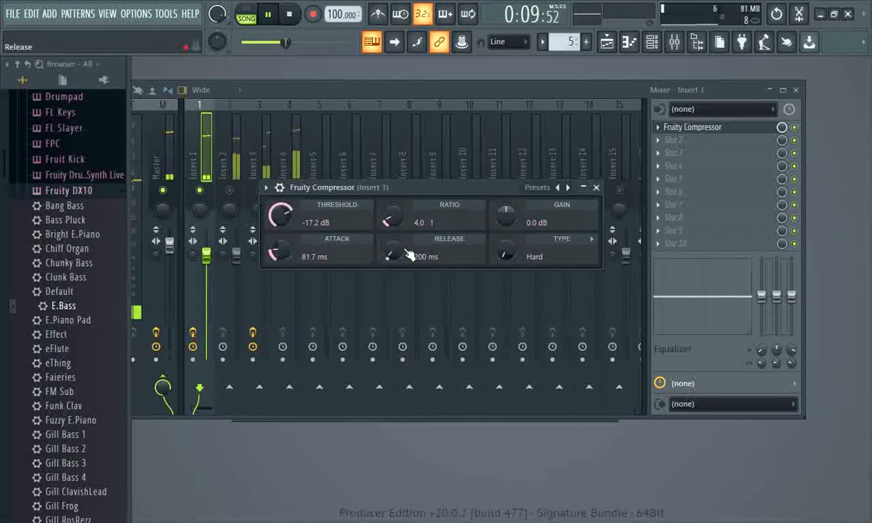
Step: Set the compressor's release to 880 ms and its gain to 1.5 dB, stopping playback after listening
left_click_drag(391, 251, 382, 190)
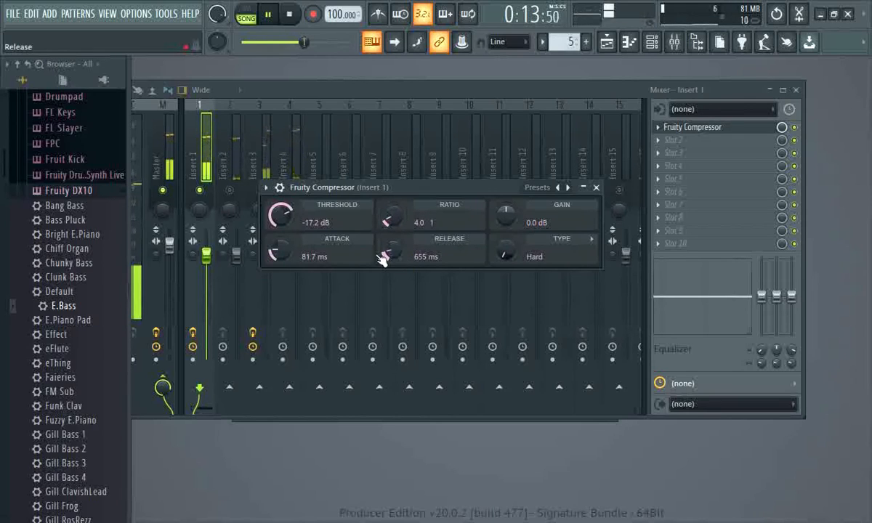
mouse_move(371, 244)
left_mouse_down()
mouse_move(368, 211)
mouse_move(393, 198)
mouse_move(388, 273)
mouse_move(398, 331)
mouse_move(353, 178)
mouse_move(370, 190)
mouse_move(367, 228)
left_mouse_up()
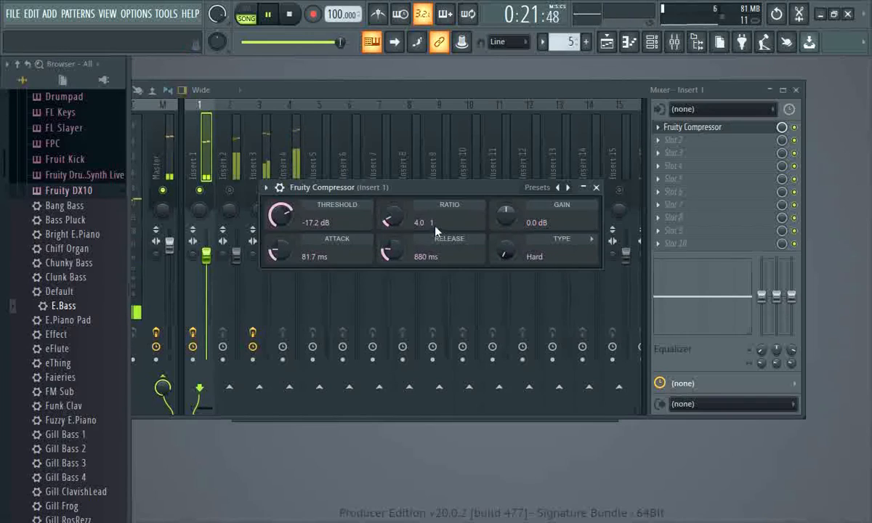
left_click_drag(507, 215, 506, 212)
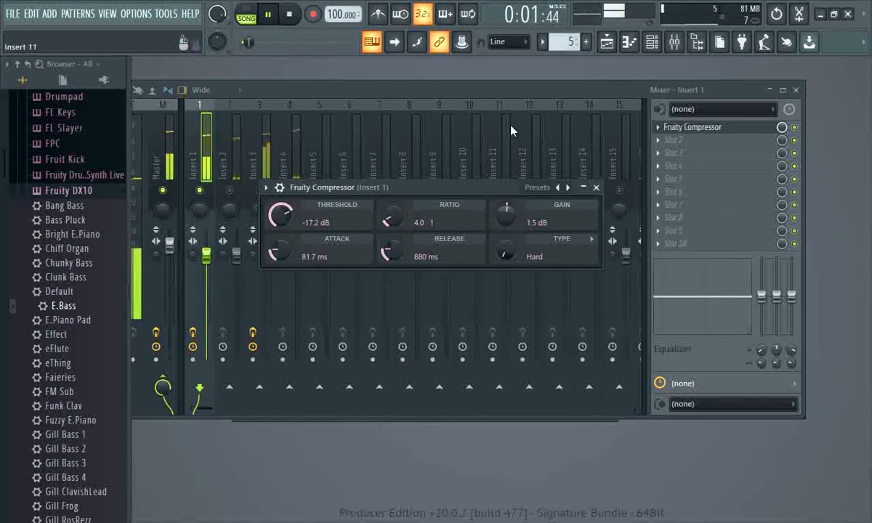
left_click(289, 14)
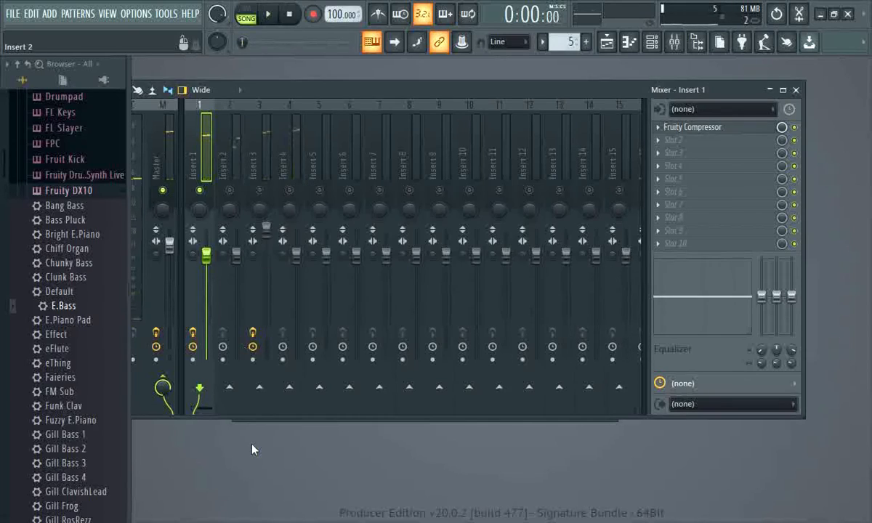
Step: Close the mixer and Kick settings, and route the Snare channel to mixer track 2
left_click(795, 90)
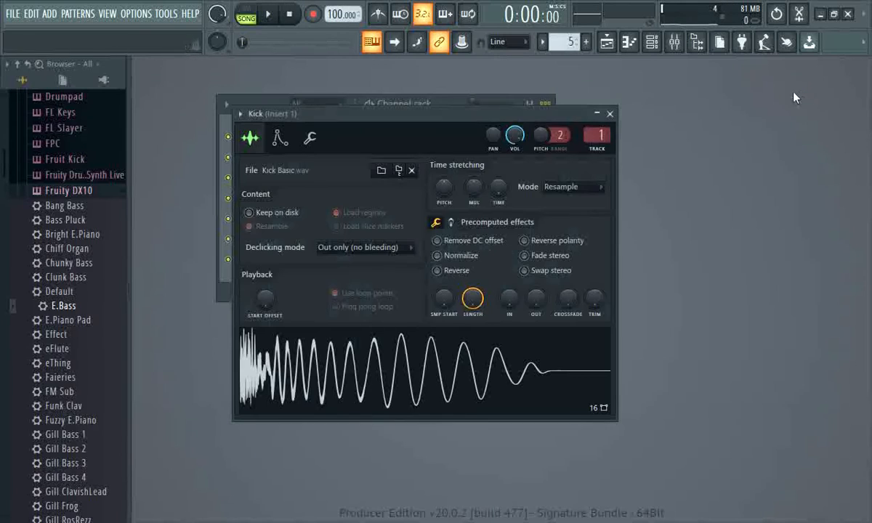
left_click(609, 113)
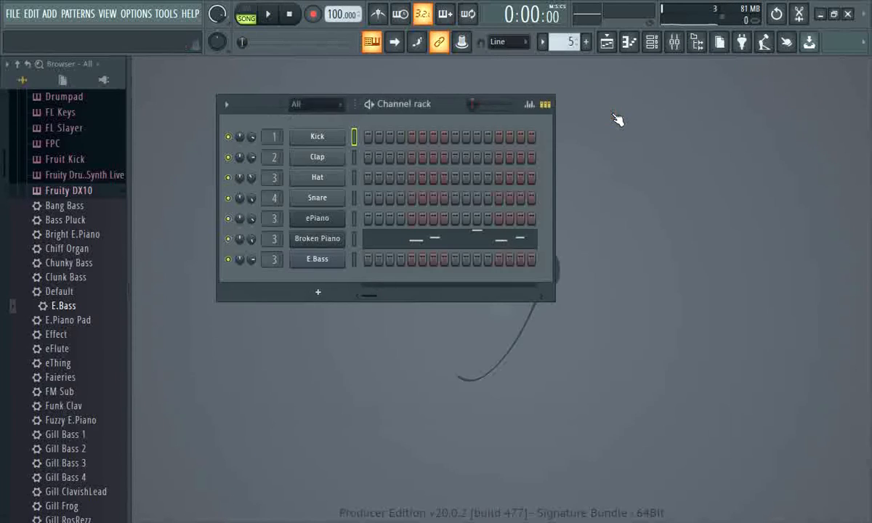
left_click(340, 205)
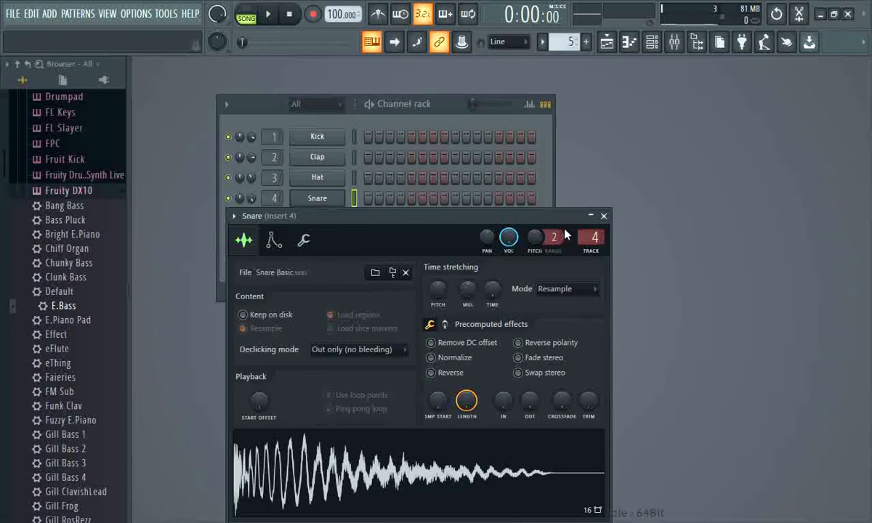
scroll(591, 242, "down", 1)
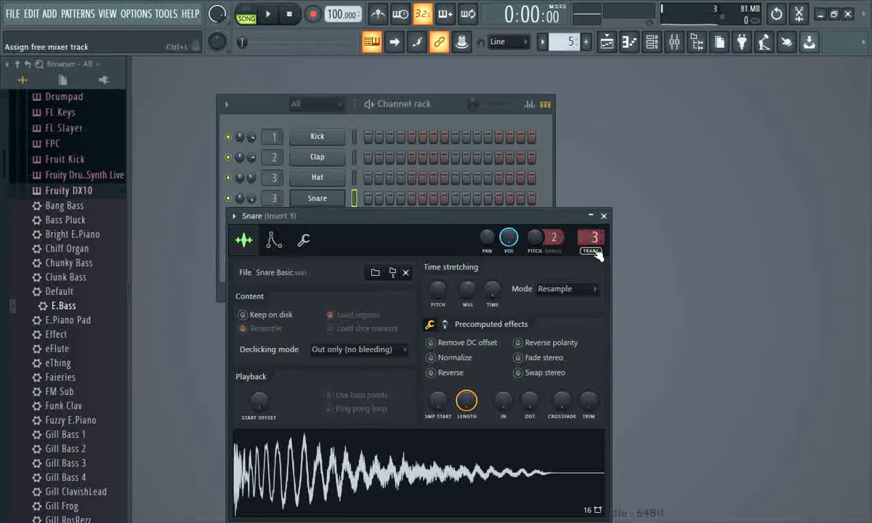
scroll(588, 238, "down", 1)
Step: Inspect Insert 2 in the mixer from the Snare settings and check the Clap channel's mixer track, closing all these windows
double_click(588, 238)
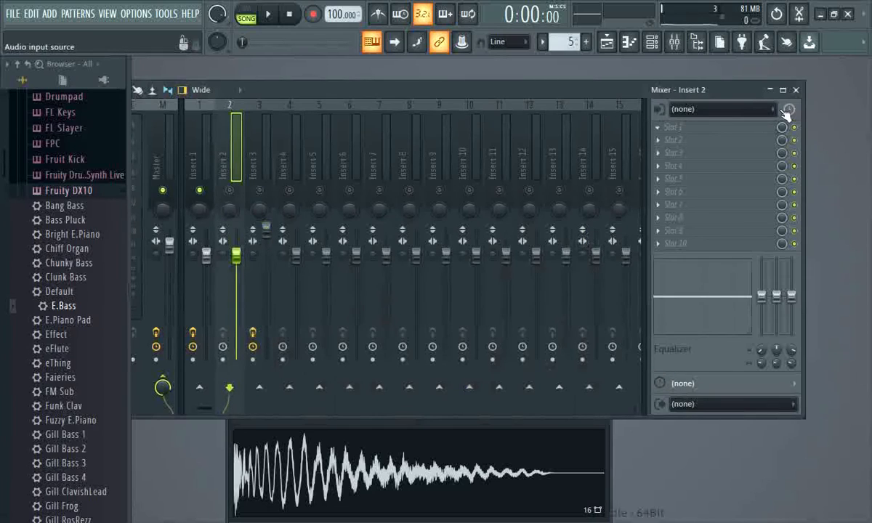
left_click(754, 89)
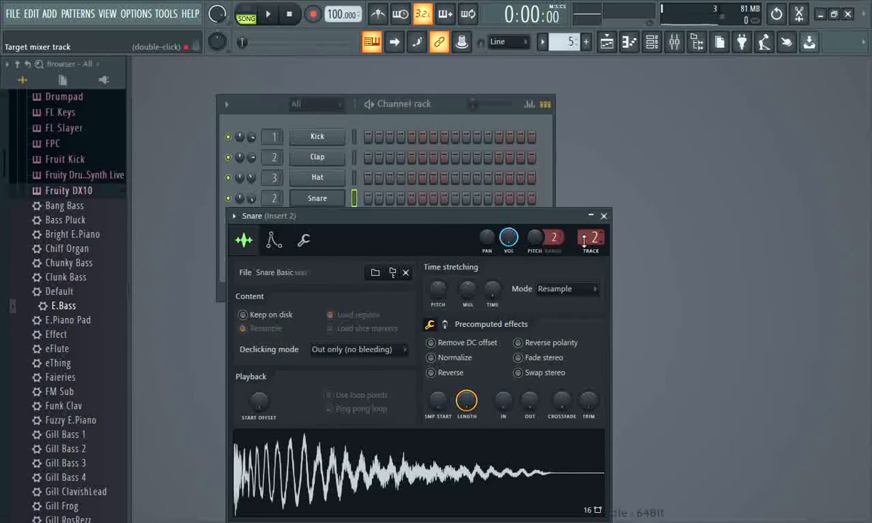
left_click(603, 216)
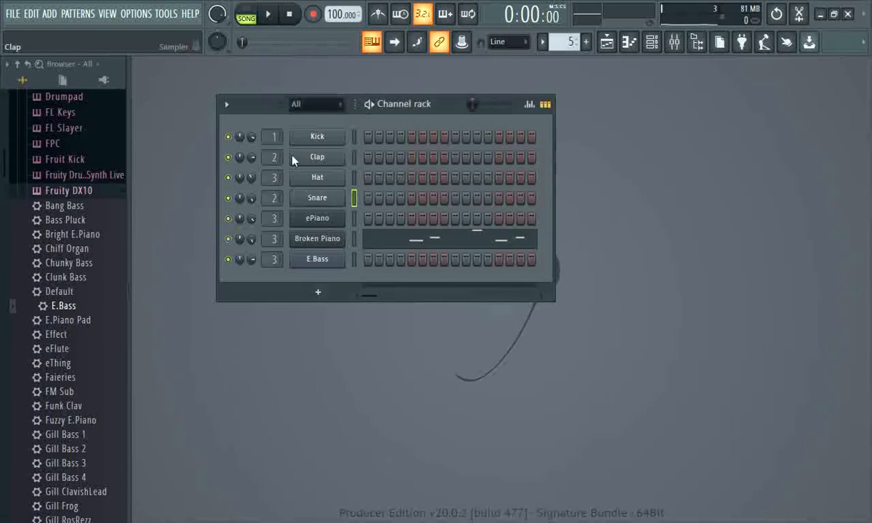
left_click(317, 159)
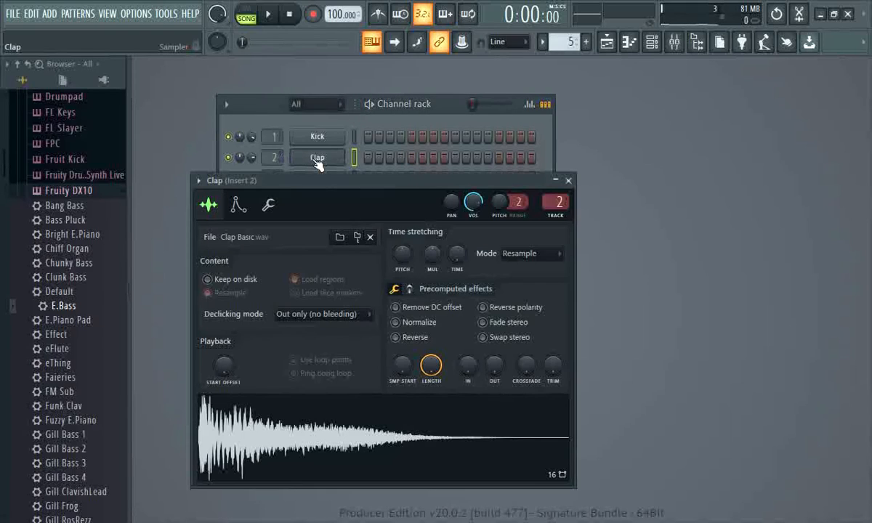
left_click(568, 180)
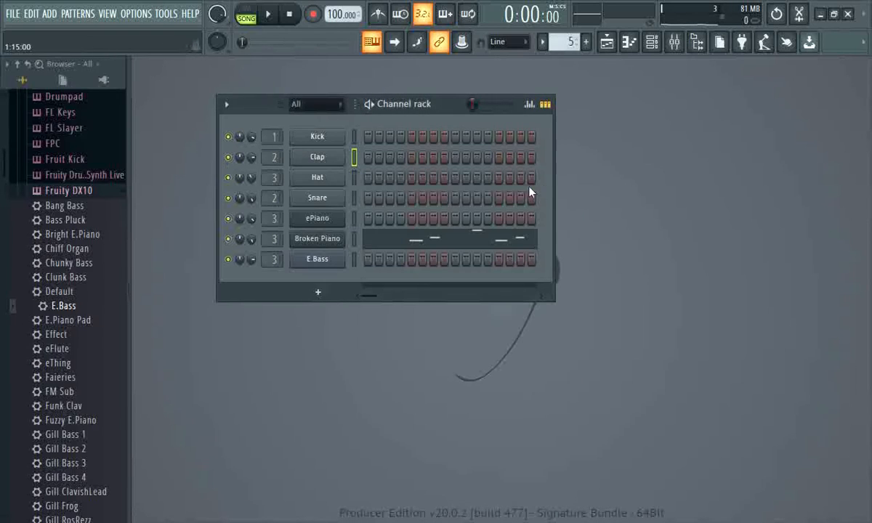
Step: Check the mixer routing of the Snare and Clap channels, leaving Clap on track 2, and close both settings windows
left_click(332, 202)
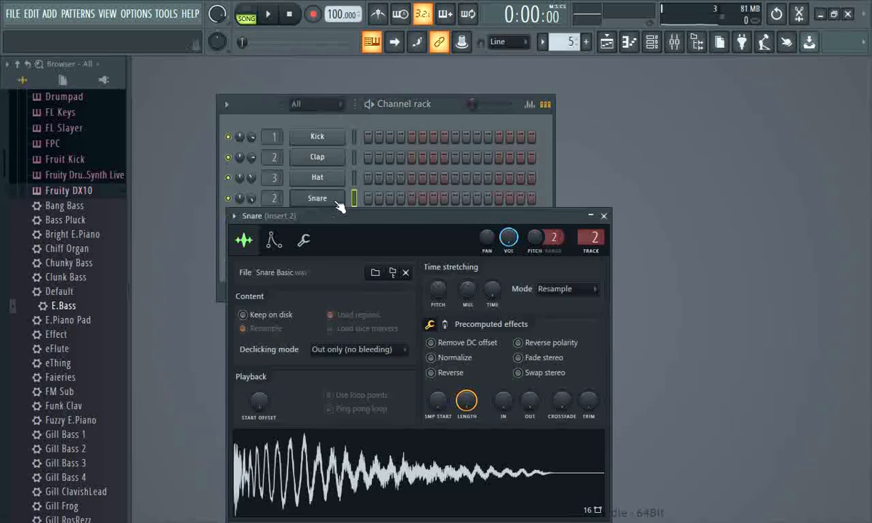
left_click(604, 216)
left_click(317, 160)
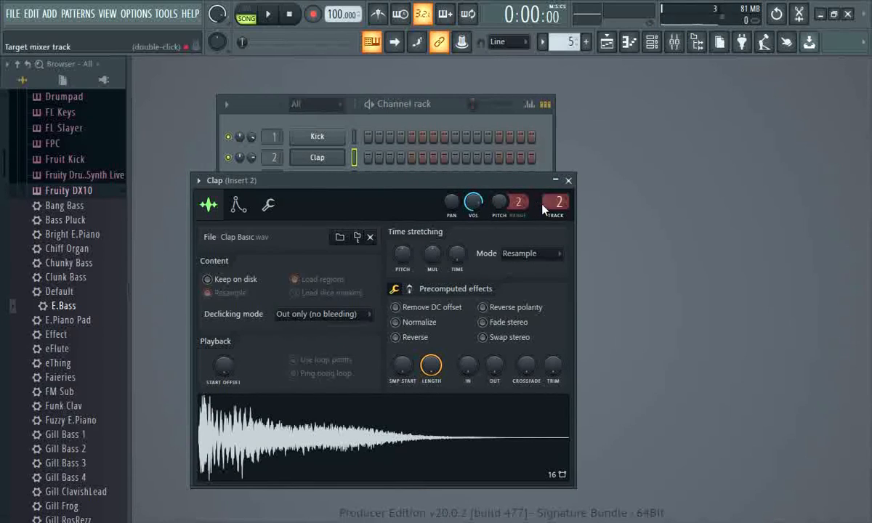
scroll(557, 205, "down", 1)
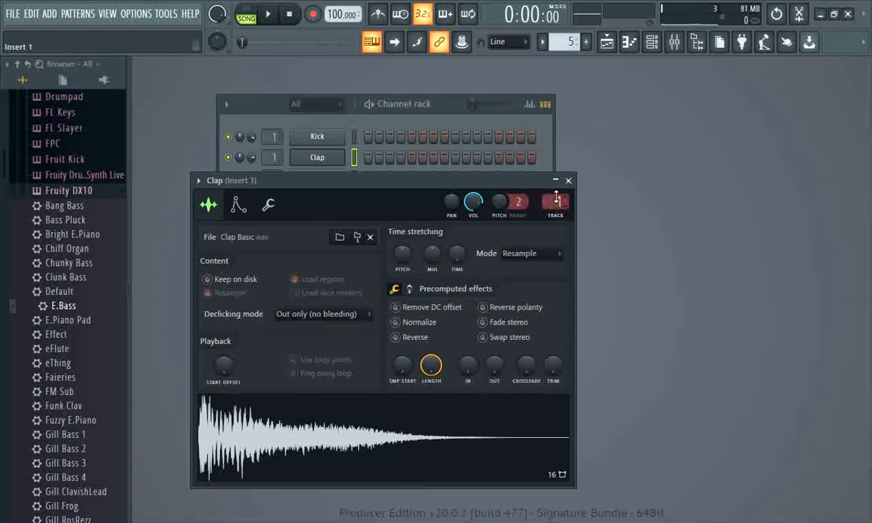
left_click_drag(550, 204, 553, 190)
left_click(569, 180)
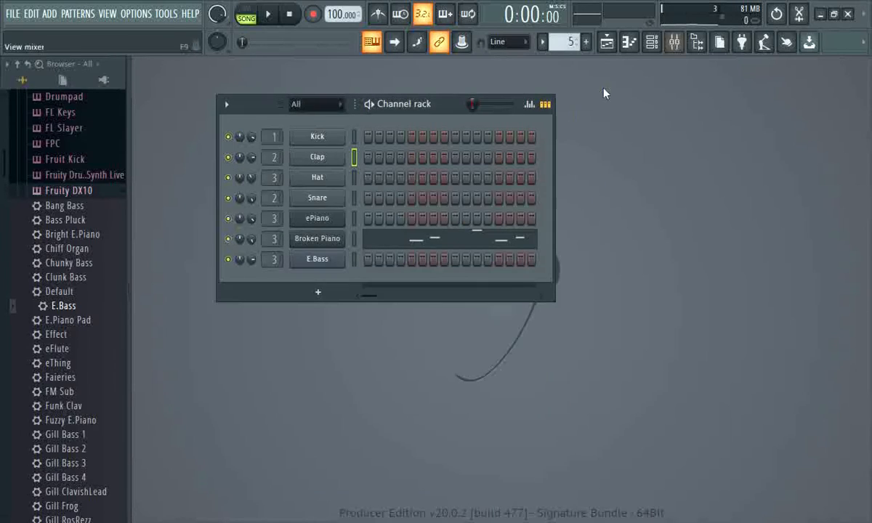
Step: Solo Insert 2 in the mixer and start song playback to hear only the snare and clap
left_click(678, 44)
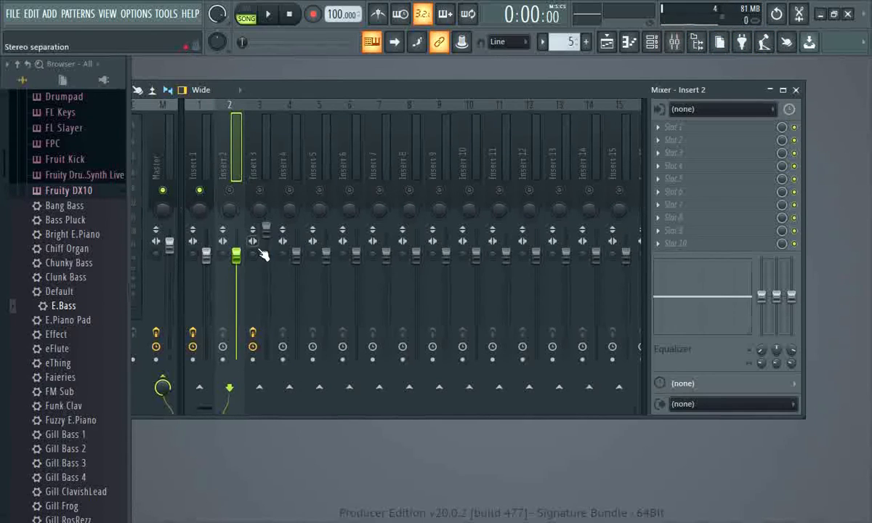
right_click(230, 190)
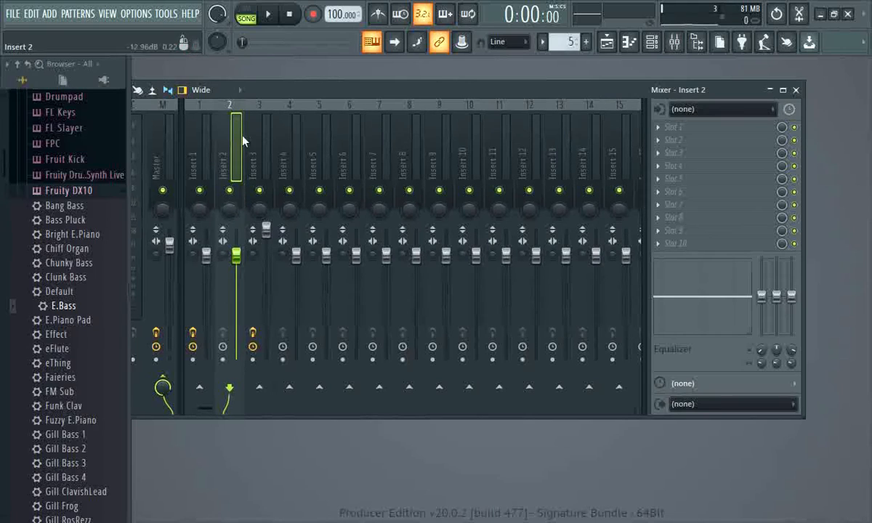
right_click(231, 190)
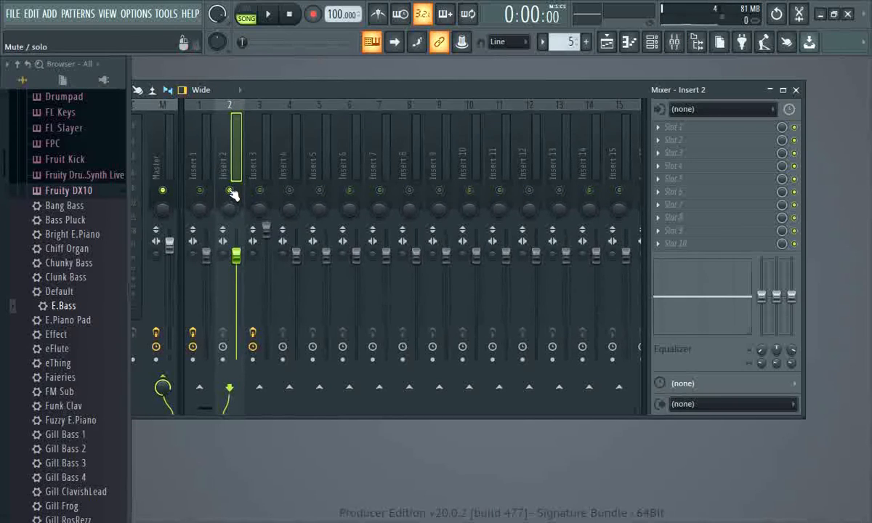
left_click(270, 15)
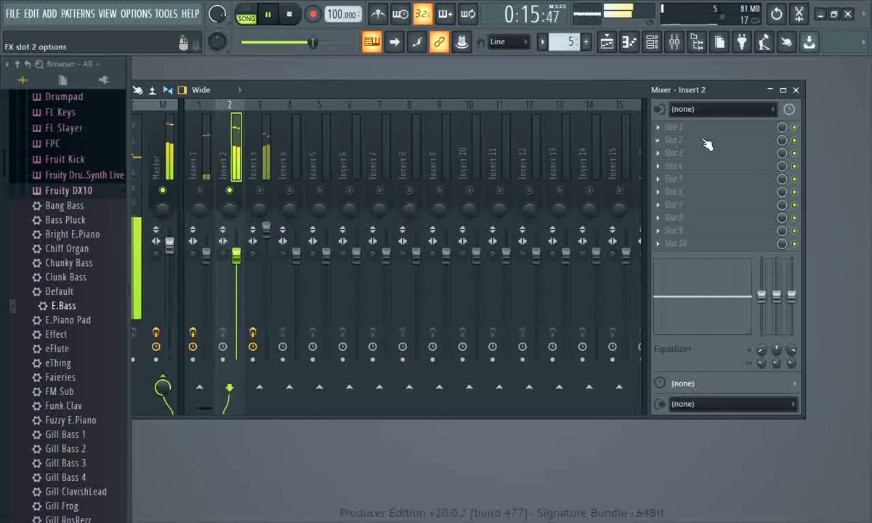
Step: Load Fruity Compressor in Insert 2's first effect slot and set its threshold to -21.7 dB and attack to 92.1 ms
left_click(669, 130)
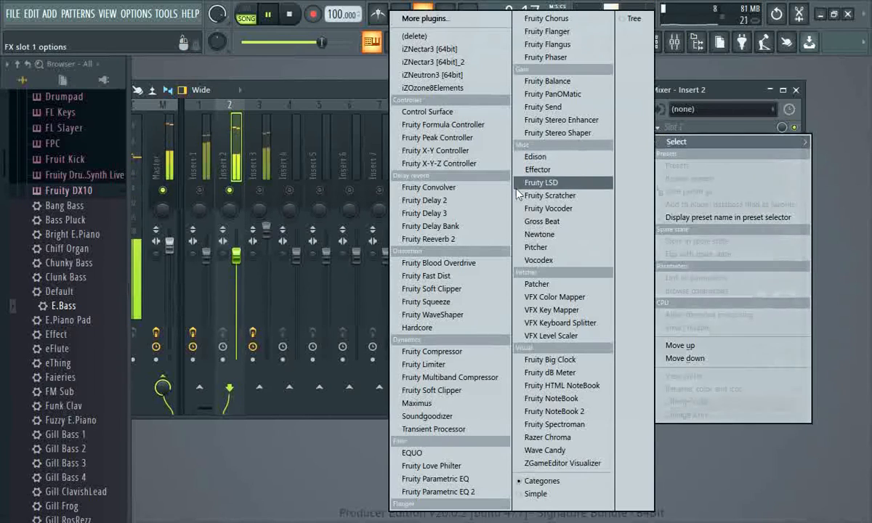
left_click(431, 352)
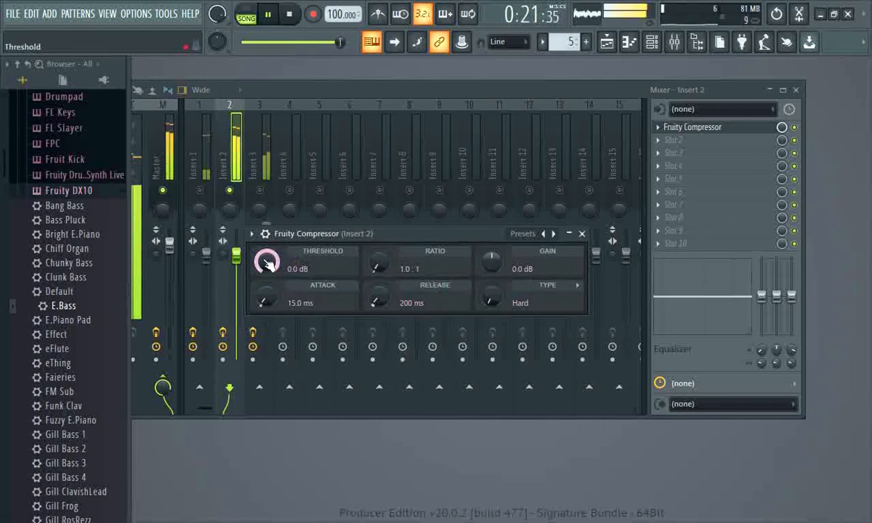
scroll(269, 264, "down", 8)
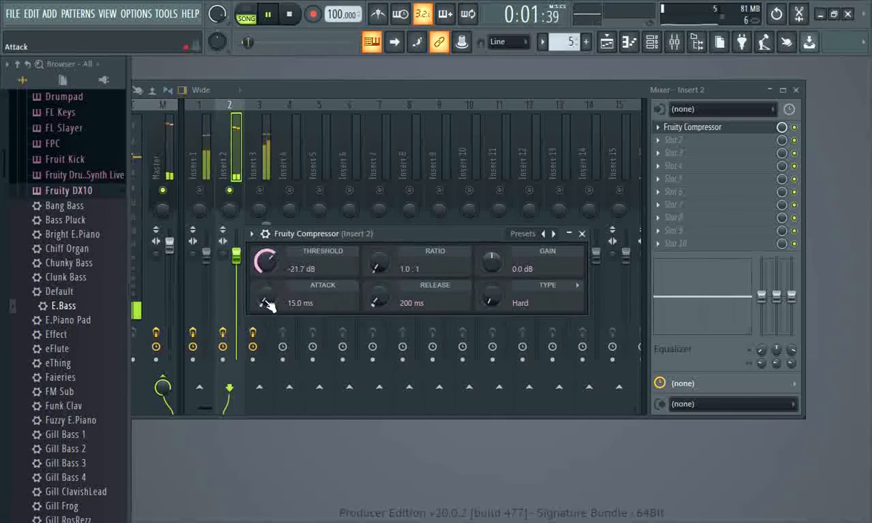
left_click_drag(266, 303, 274, 238)
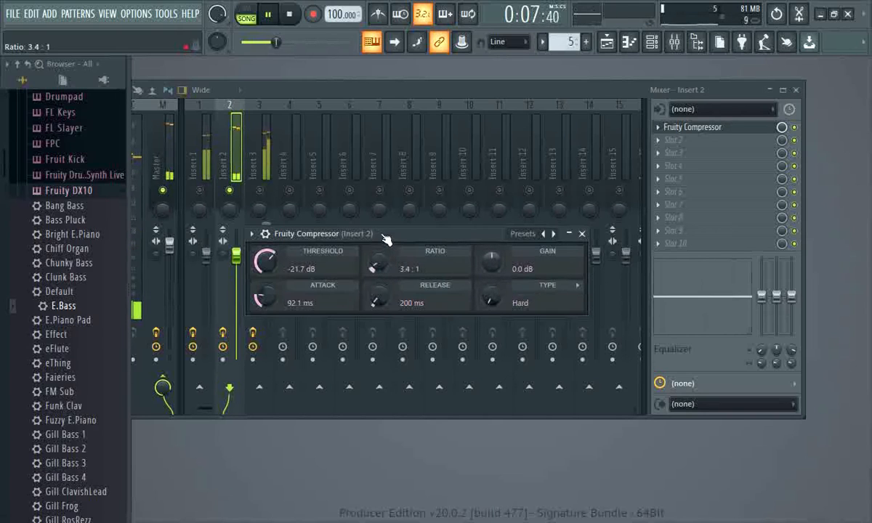
Step: Set the Insert 2 compressor's ratio to 1.2:1 and release to 387 ms, closing it and stopping playback
left_click_drag(386, 240, 399, 267)
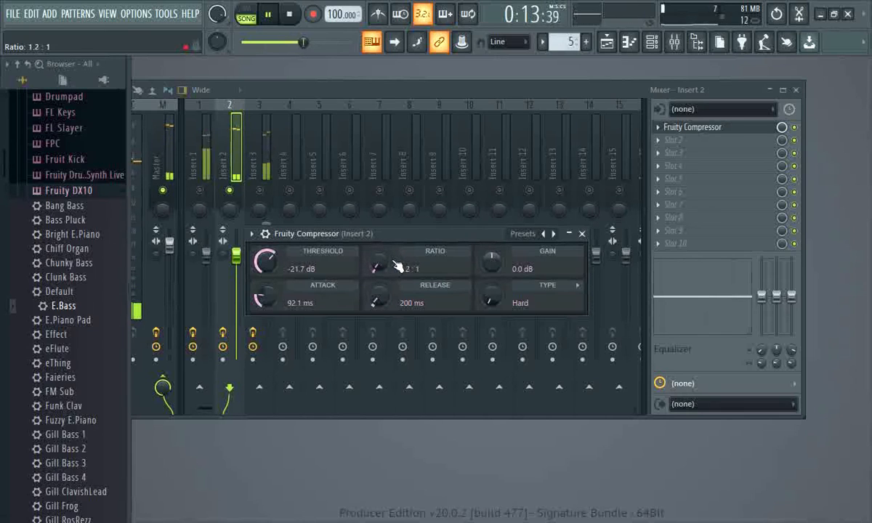
left_click_drag(382, 306, 386, 320)
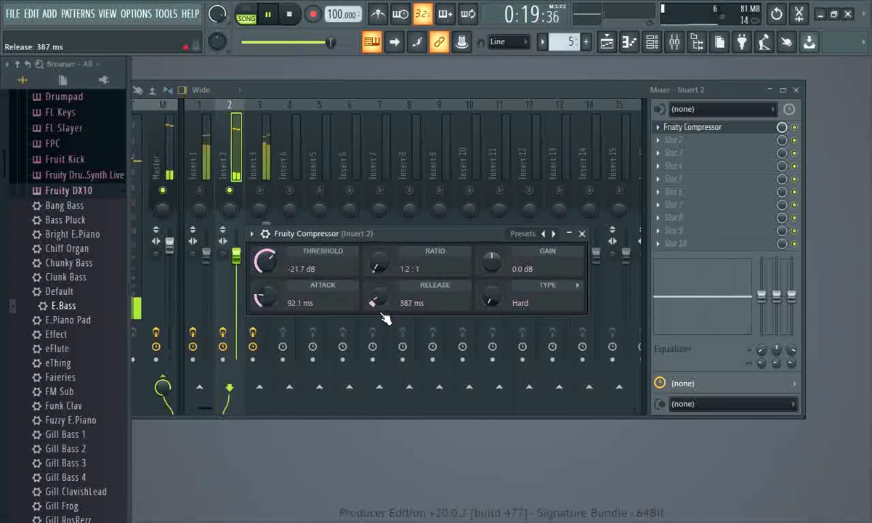
left_click(582, 234)
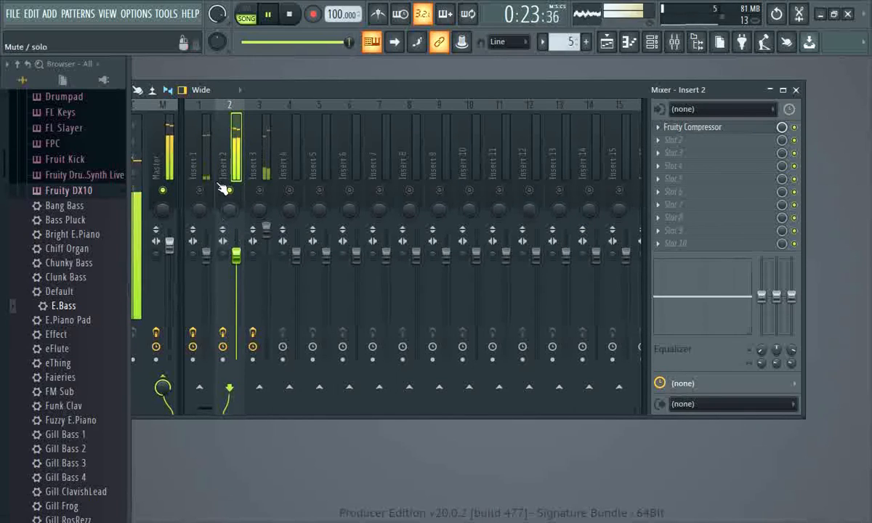
left_click(289, 13)
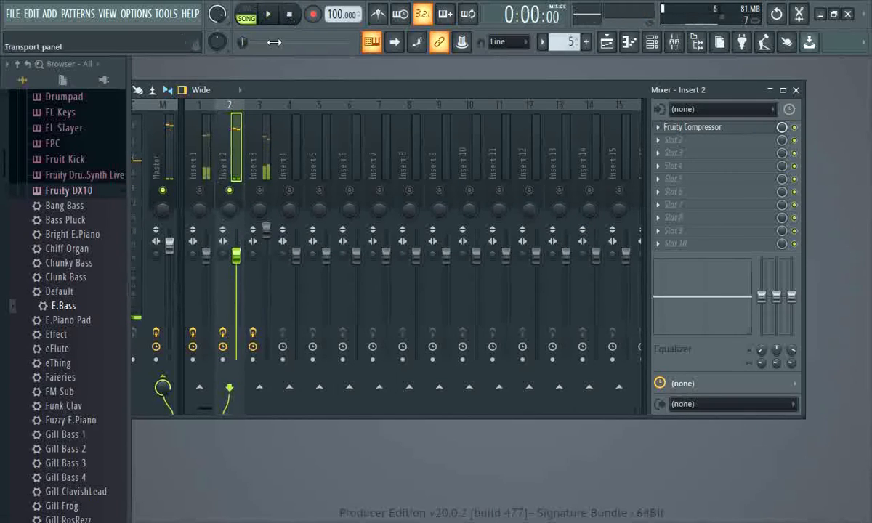
Step: Unmute Insert 1 and listen to it together with Insert 2, closing the mixer and stopping playback
right_click(202, 192)
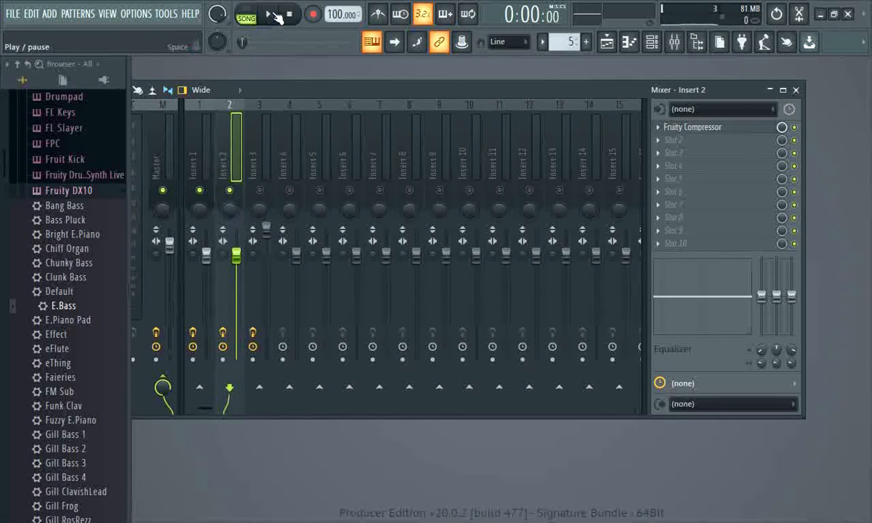
left_click(273, 13)
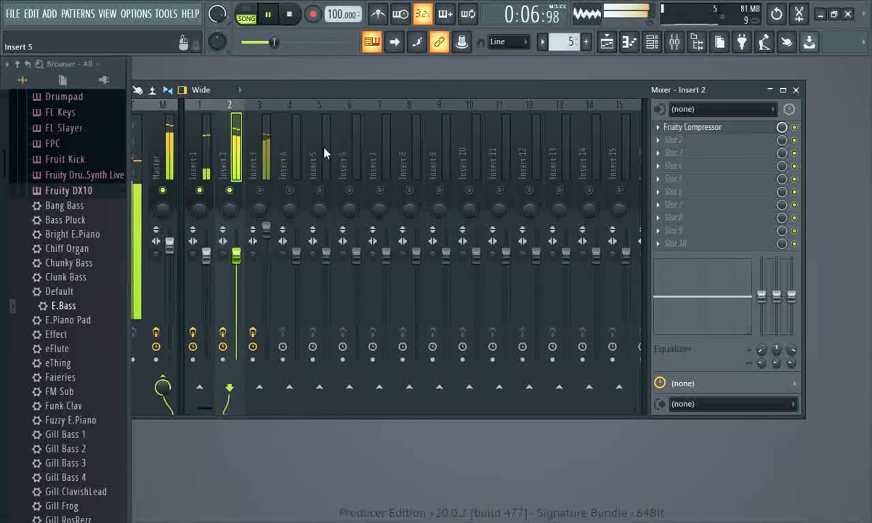
left_click(796, 91)
left_click(288, 14)
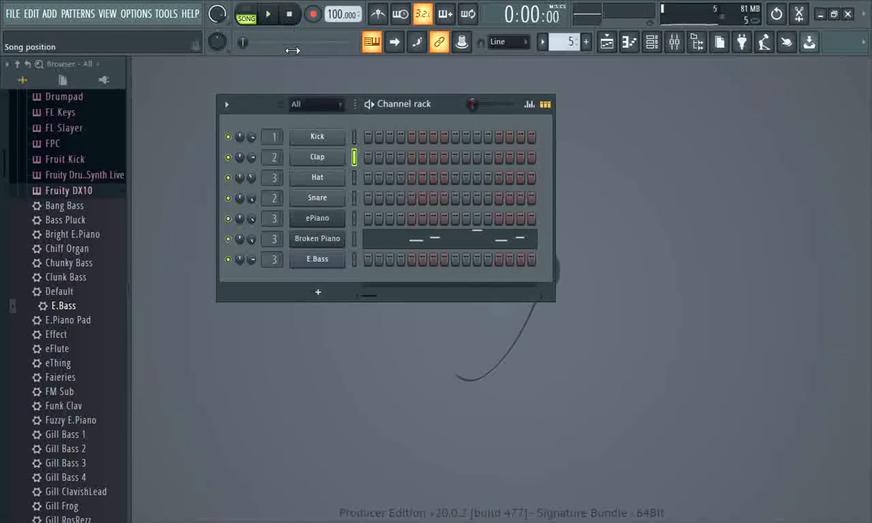
Step: Route the Hat channel to mixer track 4 and close its settings window
left_click(317, 178)
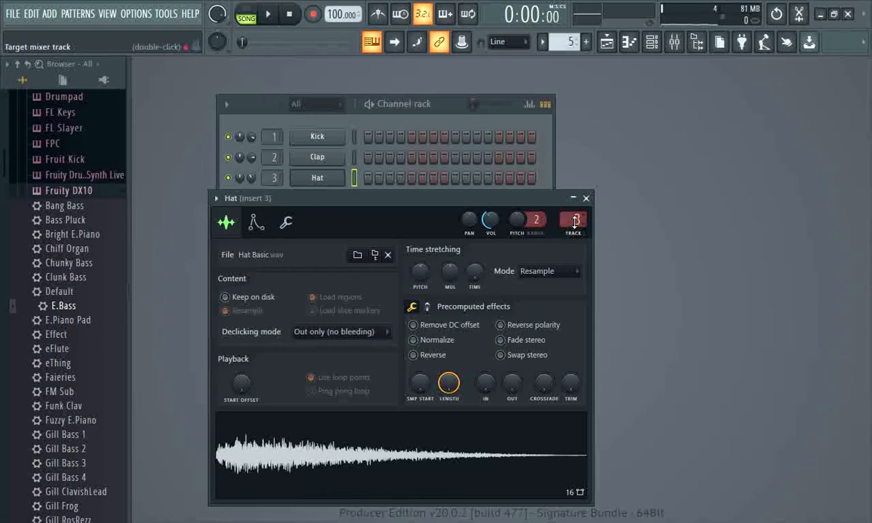
left_click_drag(449, 198, 453, 220)
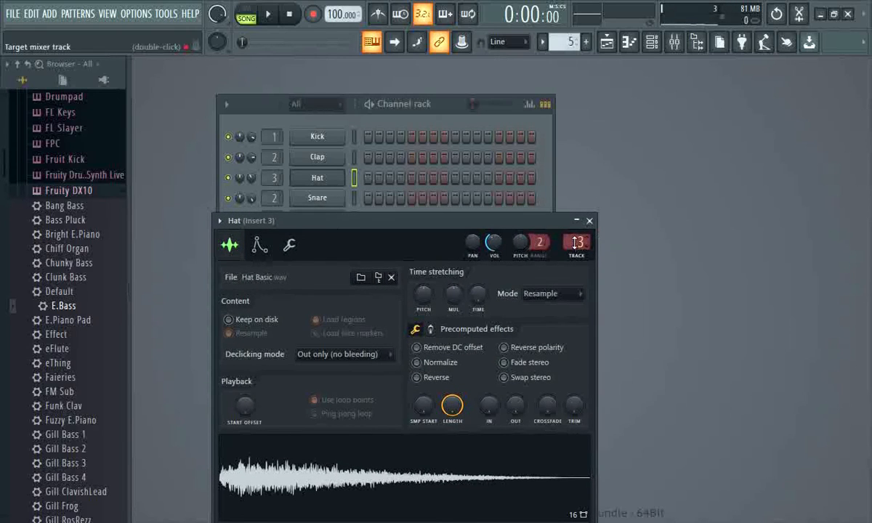
left_click_drag(577, 243, 575, 239)
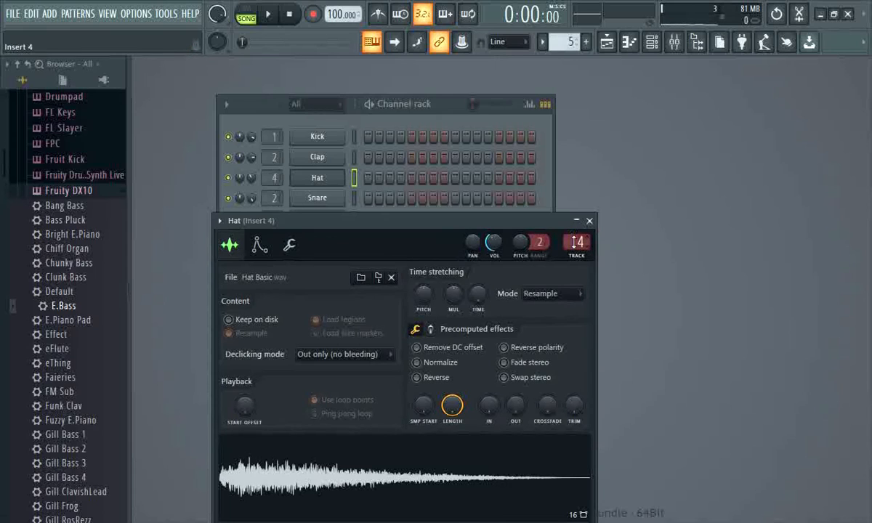
left_click_drag(351, 227, 359, 274)
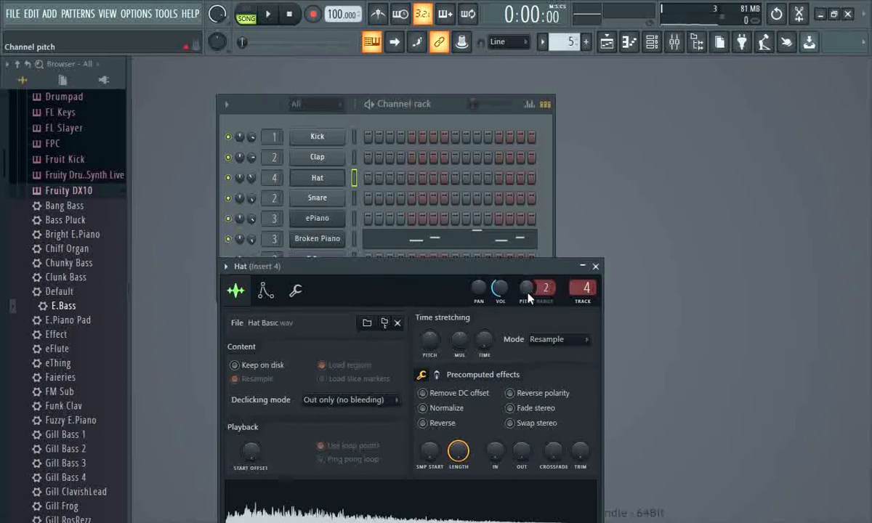
left_click(596, 267)
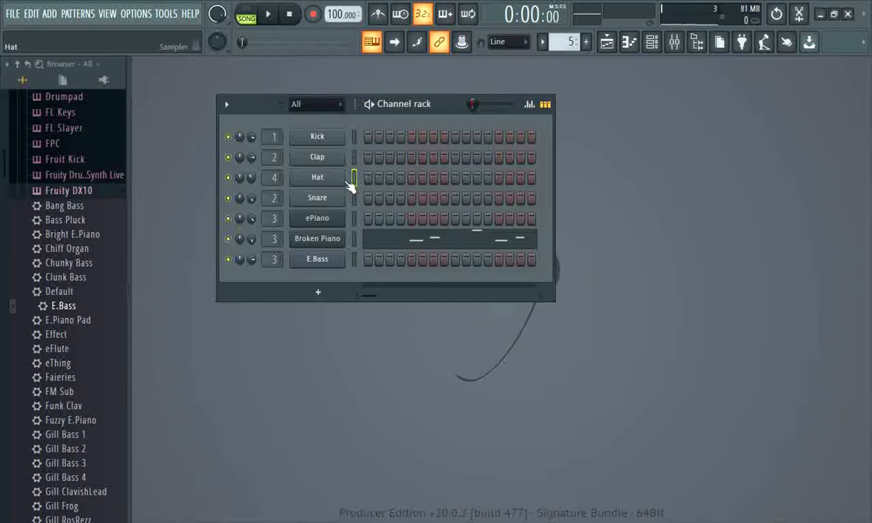
Step: Unmute Insert 4 in the mixer and, during song playback, load Fruity Reeverb 2 in its first effect slot
left_click(675, 44)
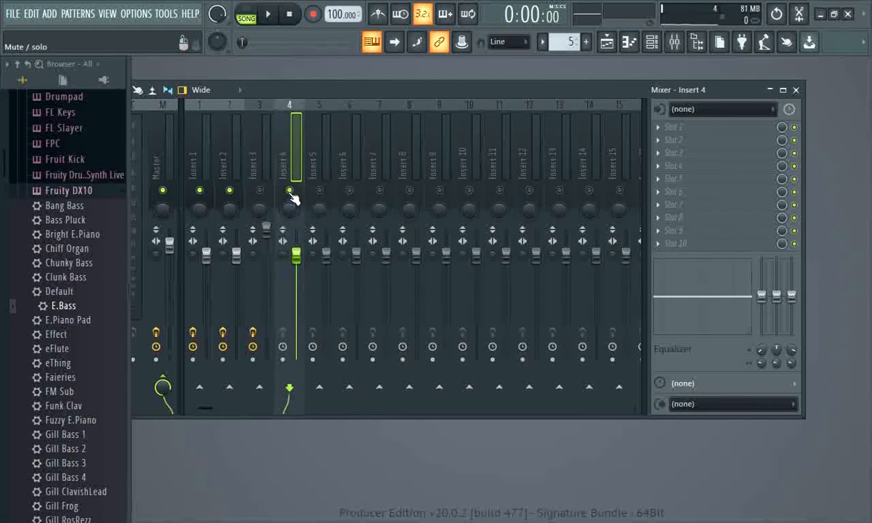
left_click(267, 14)
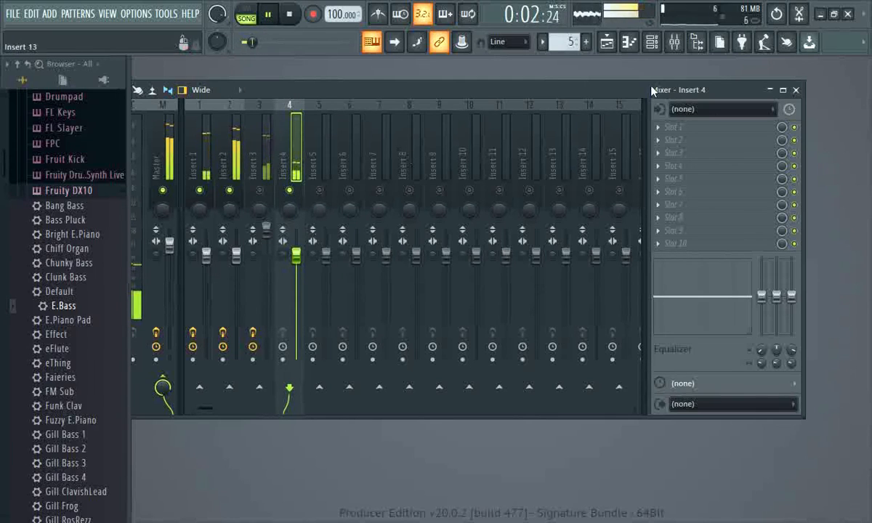
left_click(670, 138)
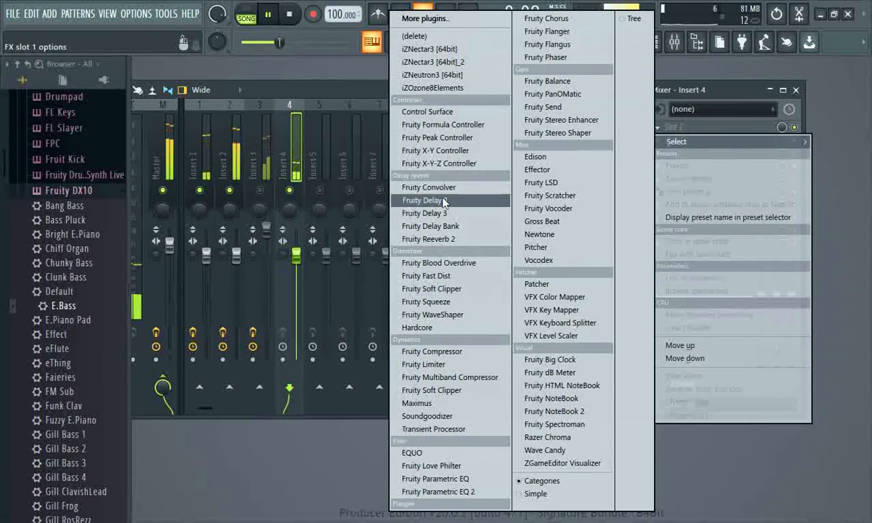
left_click(423, 242)
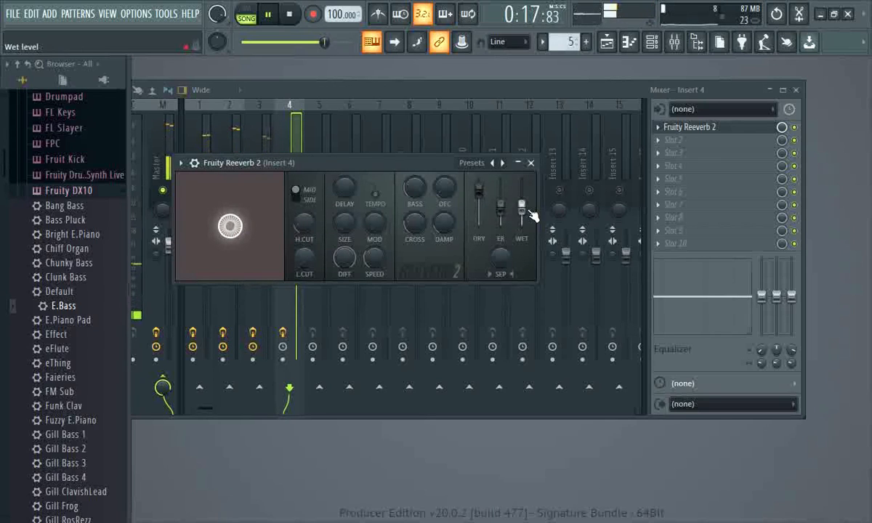
Step: Raise the wet level of Insert 4's Fruity Reeverb 2 with playback stopped, and close the reverb window
mouse_move(530, 219)
left_mouse_down()
mouse_move(528, 228)
mouse_move(533, 221)
left_mouse_up()
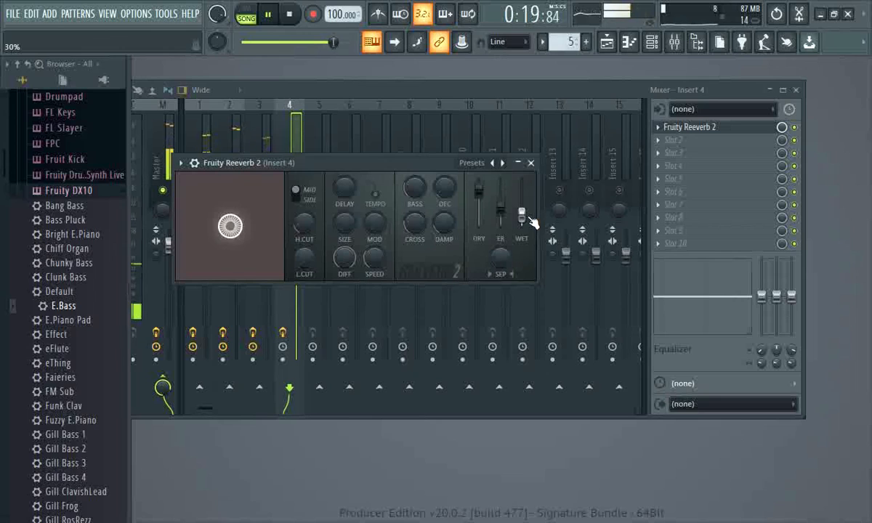
key("space")
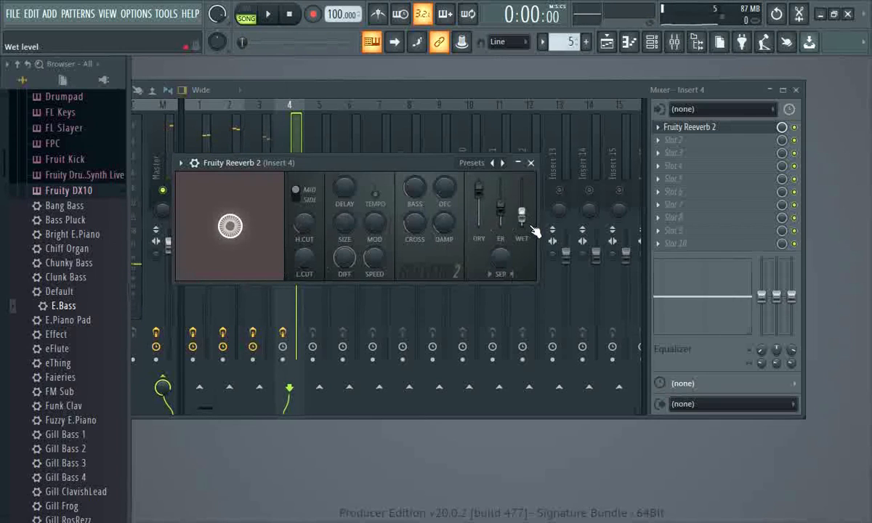
left_click_drag(524, 216, 533, 208)
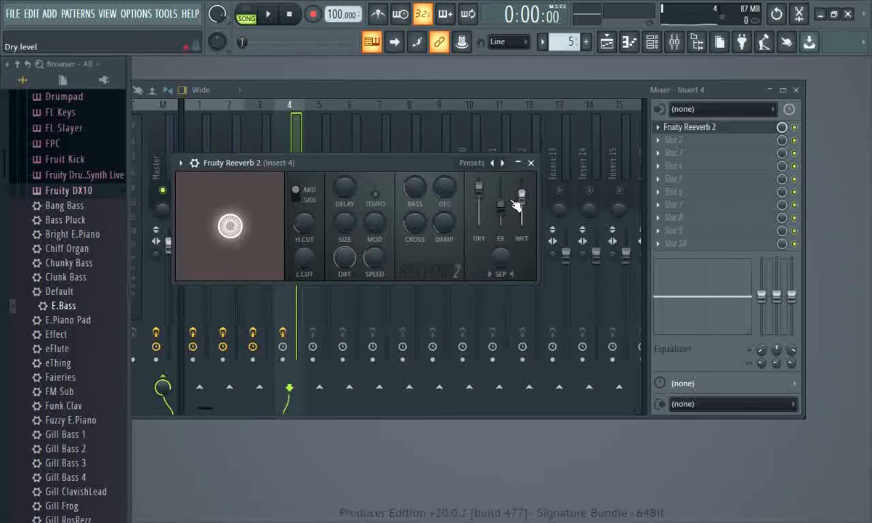
left_click_drag(367, 164, 480, 197)
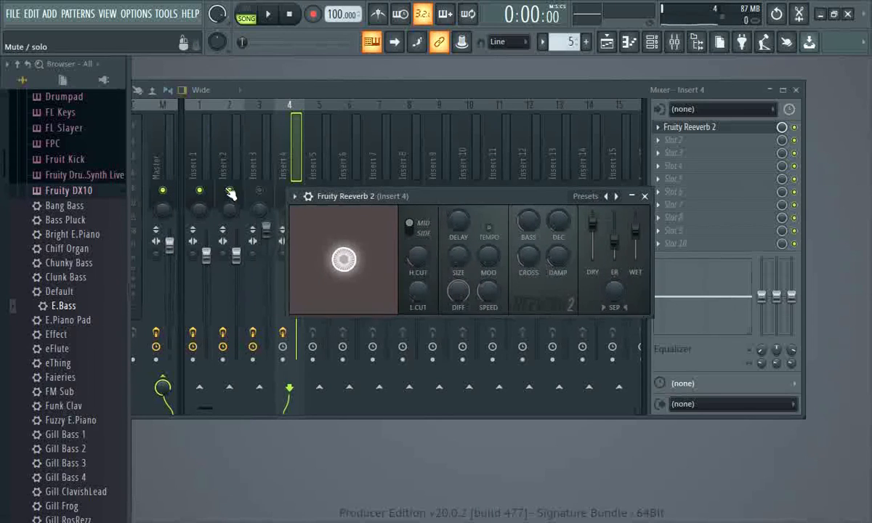
key("Escape")
Step: Solo Insert 4 to check its reverb, and play the song with only Inserts 1 and 4 enabled
right_click(201, 192)
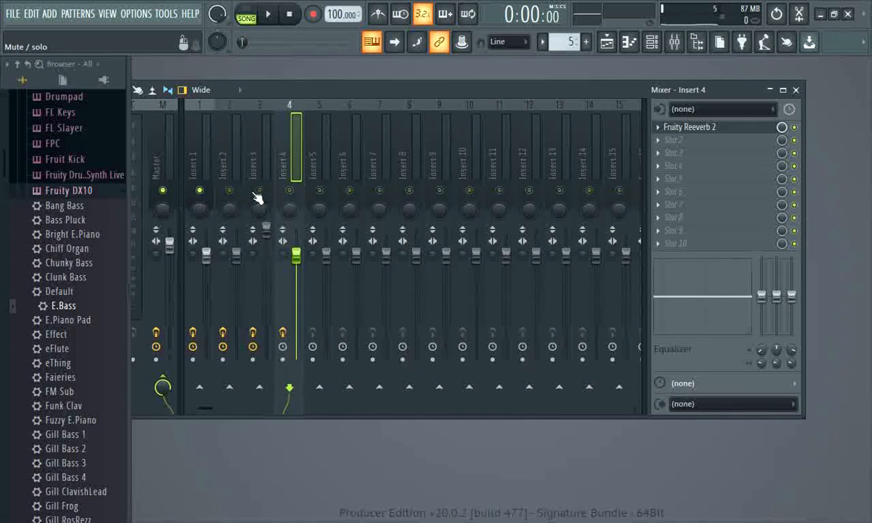
left_click(290, 190)
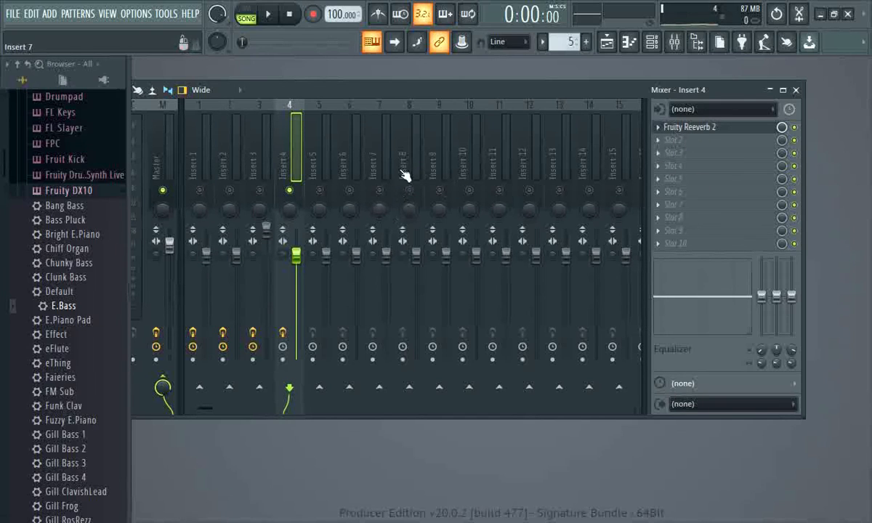
left_click(709, 133)
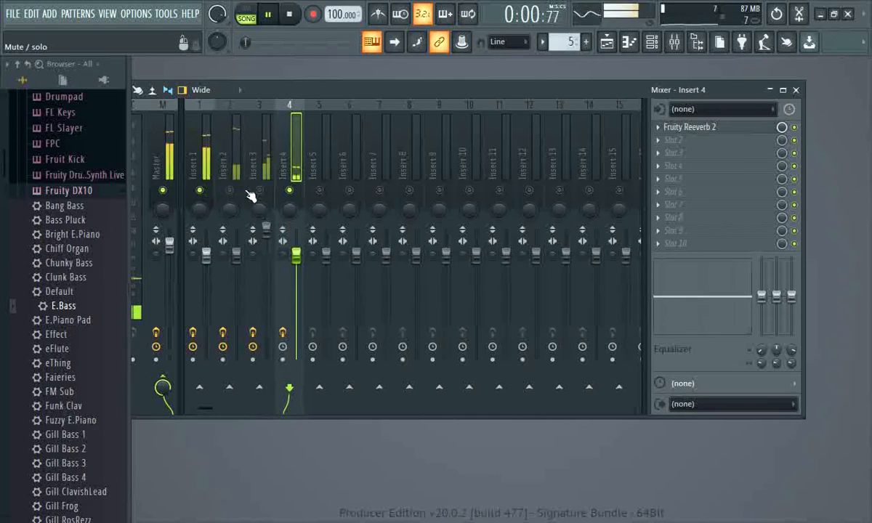
Step: Unmute Insert 2 during playback, close the mixer and stop the song
left_click(230, 192)
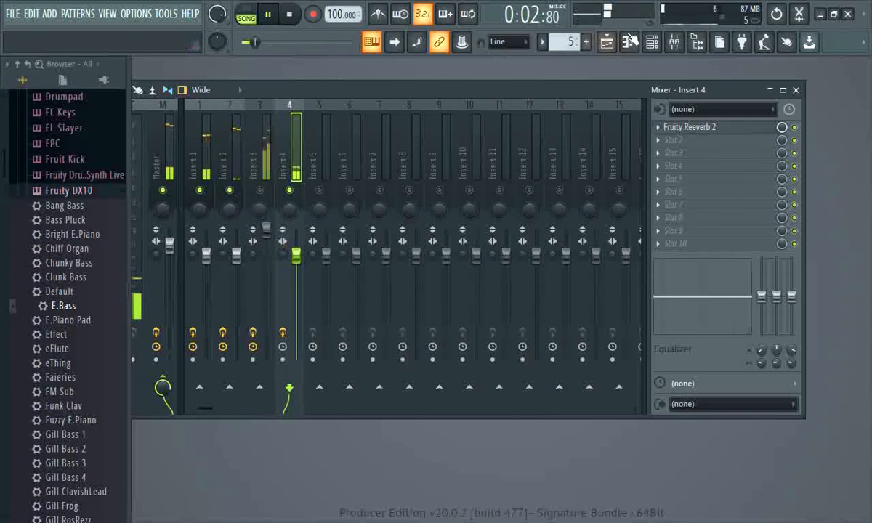
left_click(796, 91)
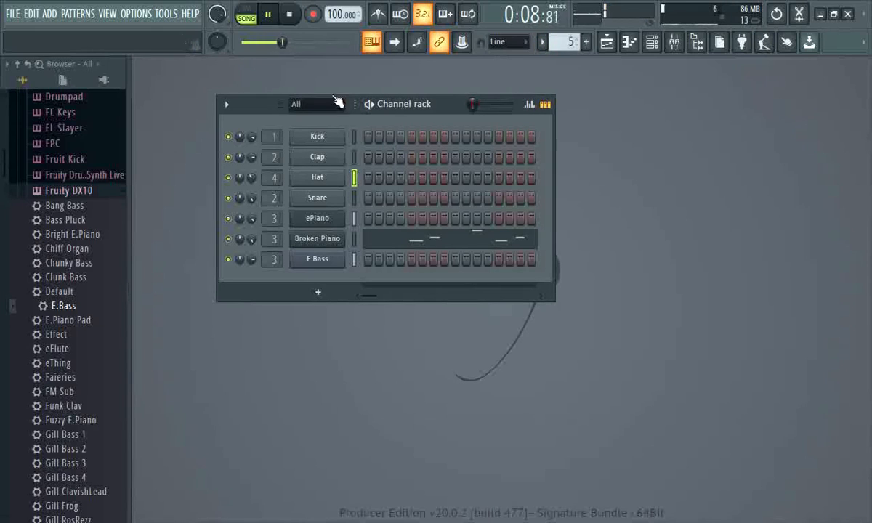
left_click(290, 16)
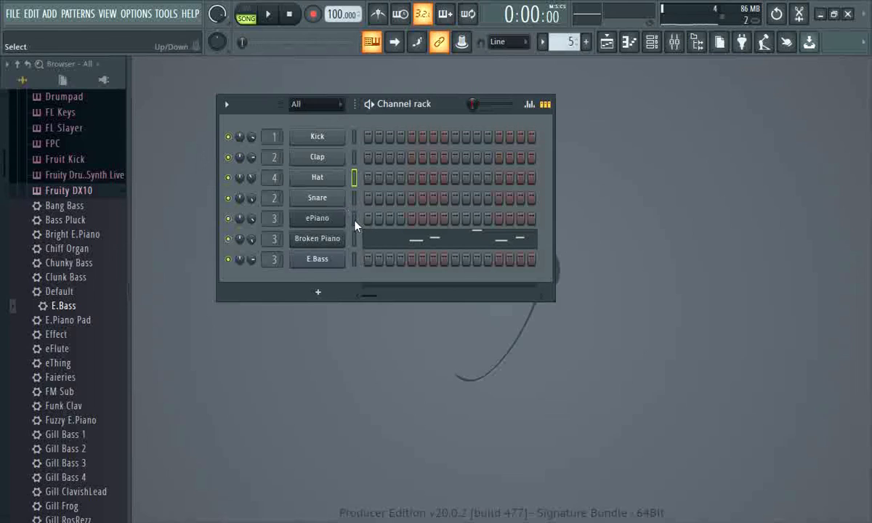
Step: Check the mixer track assignments in the ePiano, Broken Piano and E.Bass channel settings
left_click(317, 221)
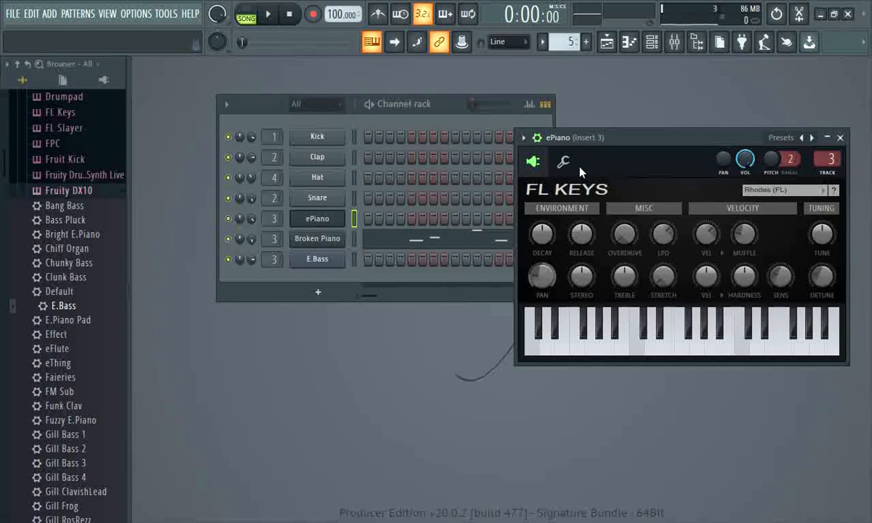
left_click(317, 240)
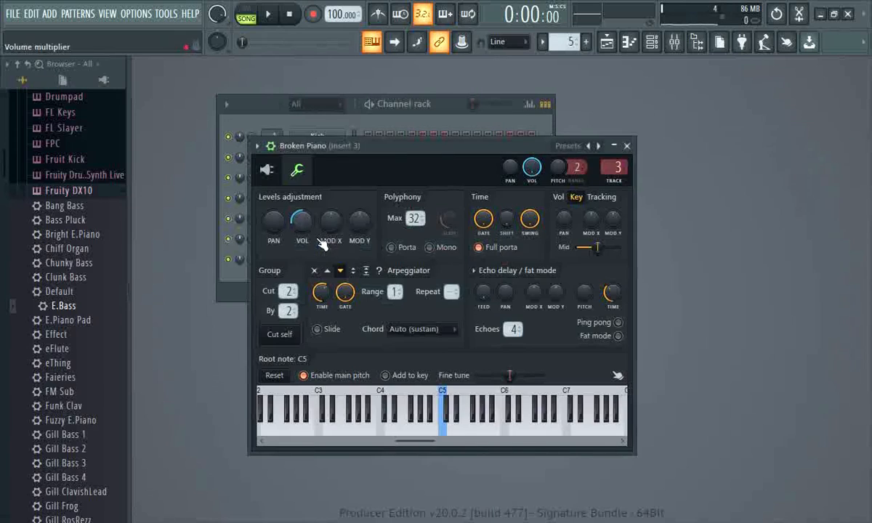
left_click(626, 147)
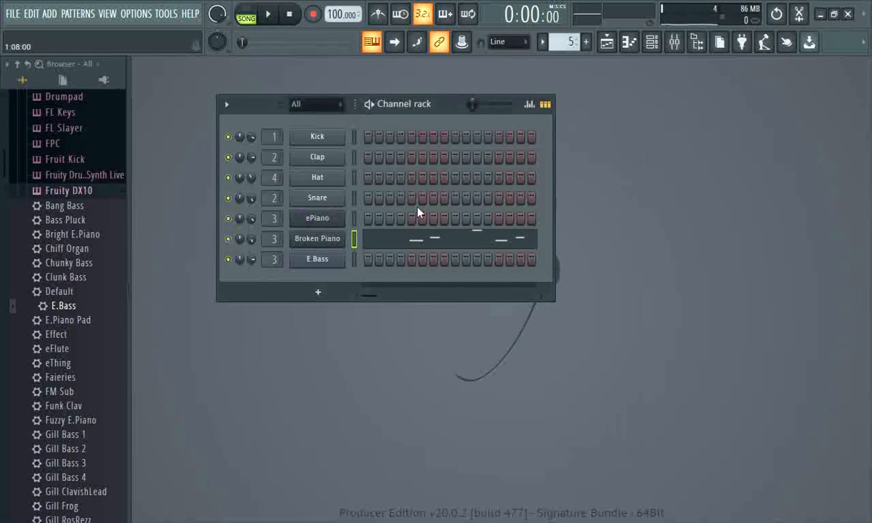
left_click(320, 259)
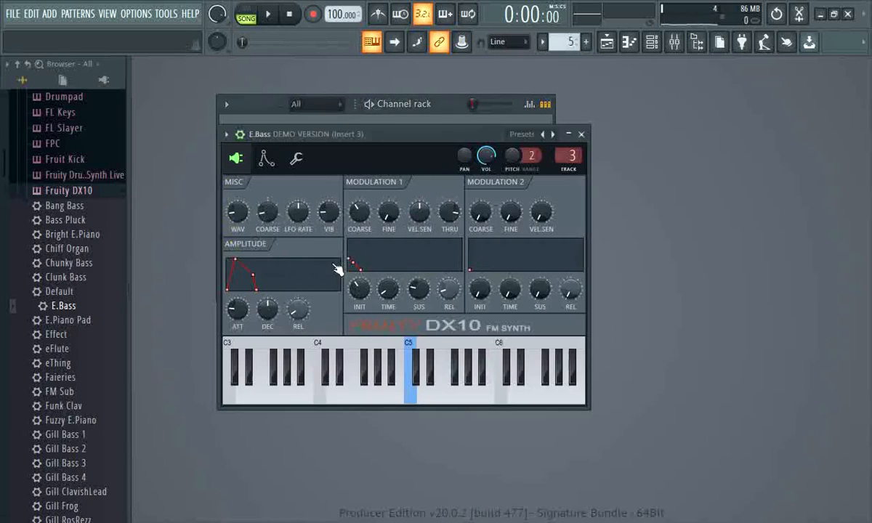
left_click(582, 135)
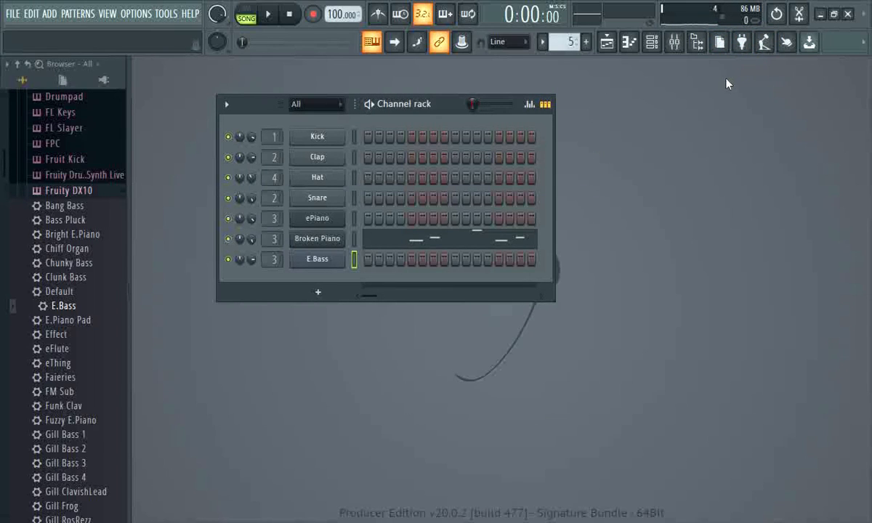
Step: Route the E.Bass channel to mixer track 5 and close its settings window
left_click(320, 260)
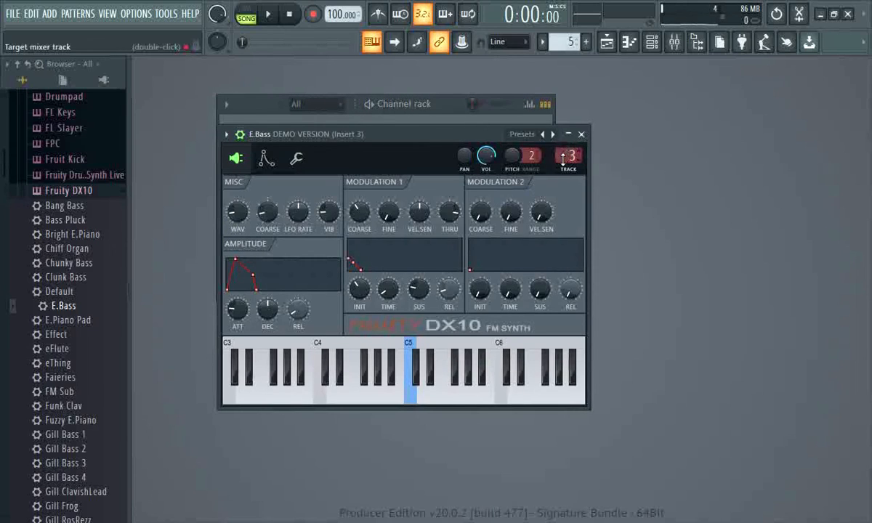
left_click_drag(563, 160, 562, 148)
left_click(582, 135)
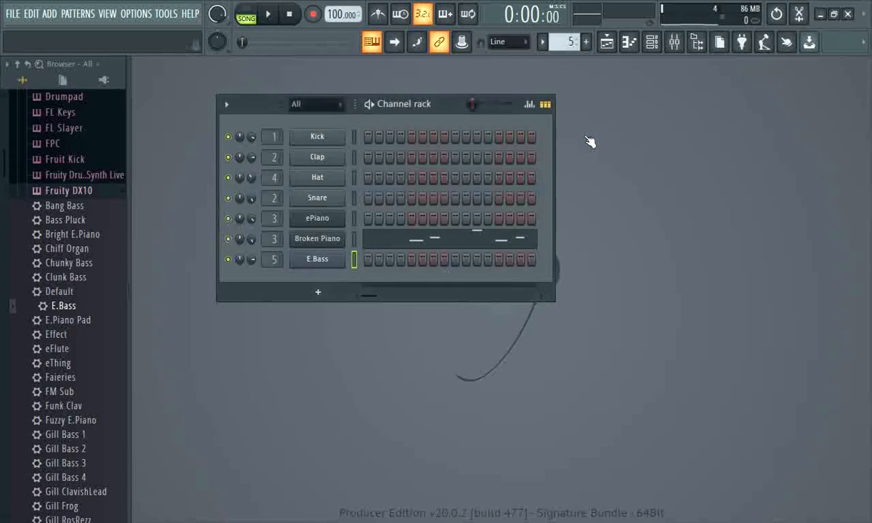
Step: Unmute Insert 3 in the mixer and, during song playback, load Fruity Reeverb 2 in its second effect slot
left_click(674, 45)
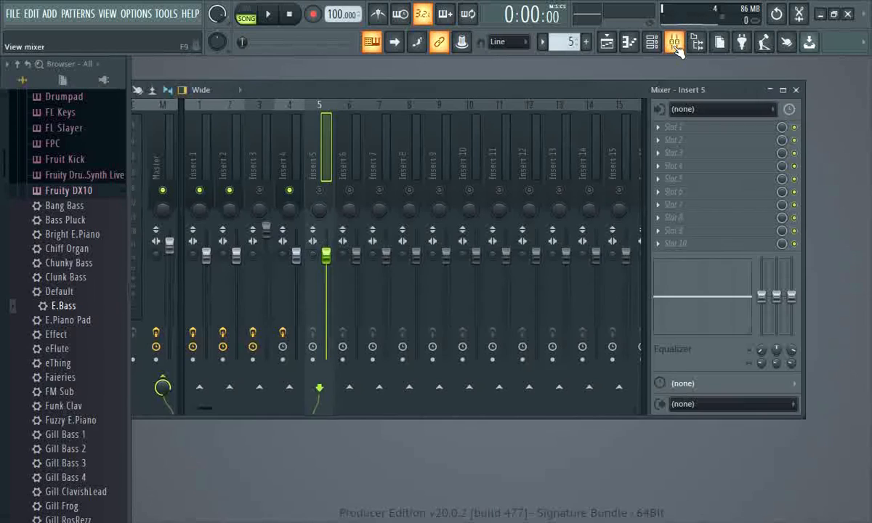
left_click(265, 190)
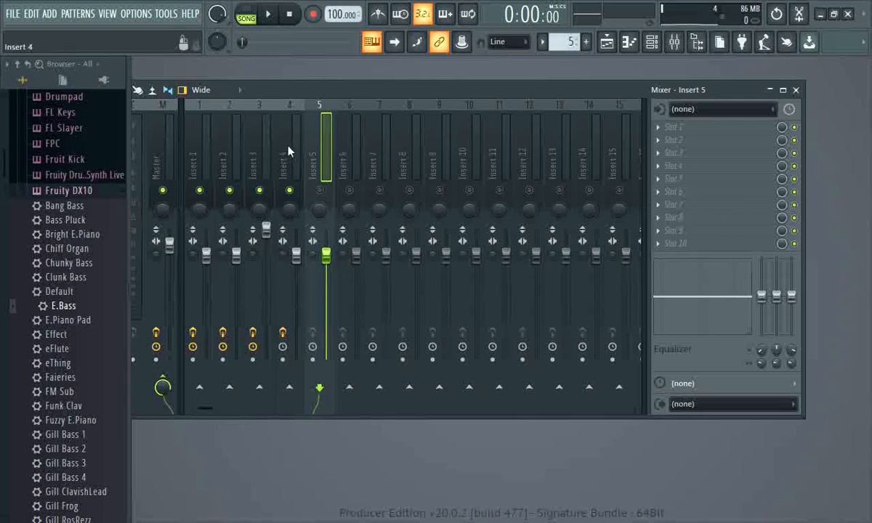
left_click(251, 143)
left_click(268, 13)
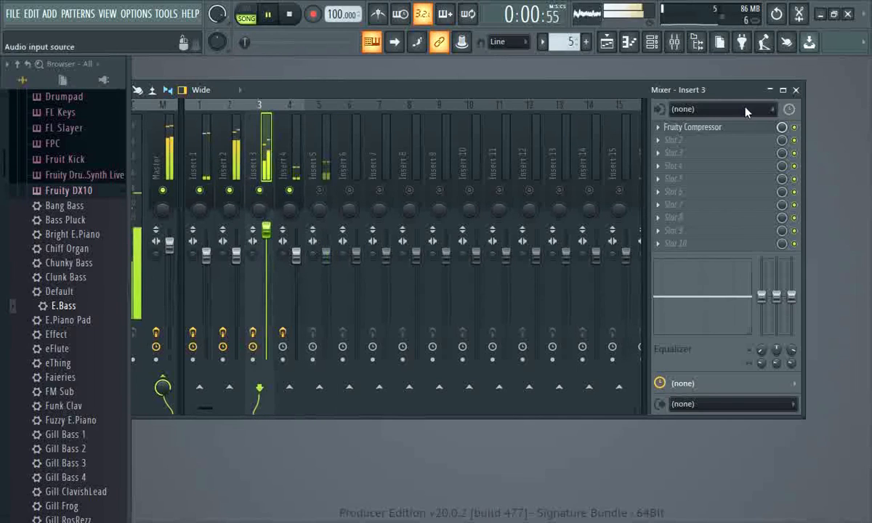
left_click(664, 145)
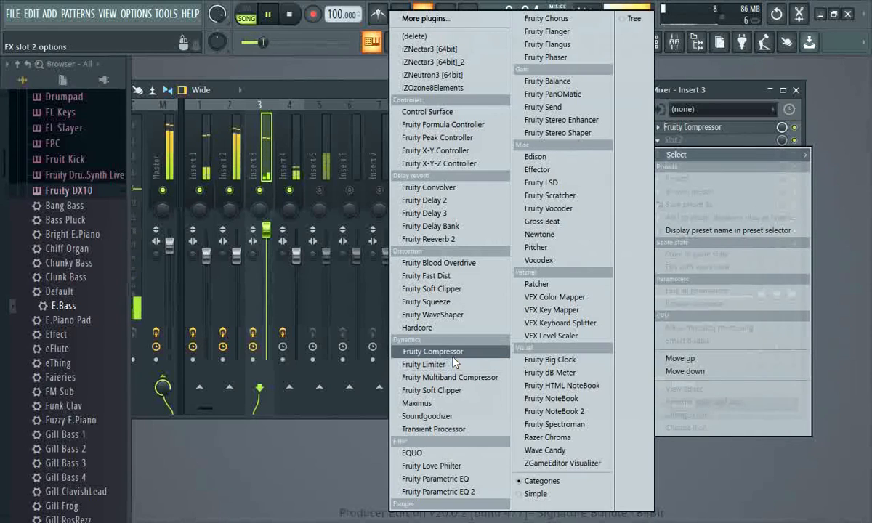
left_click(435, 239)
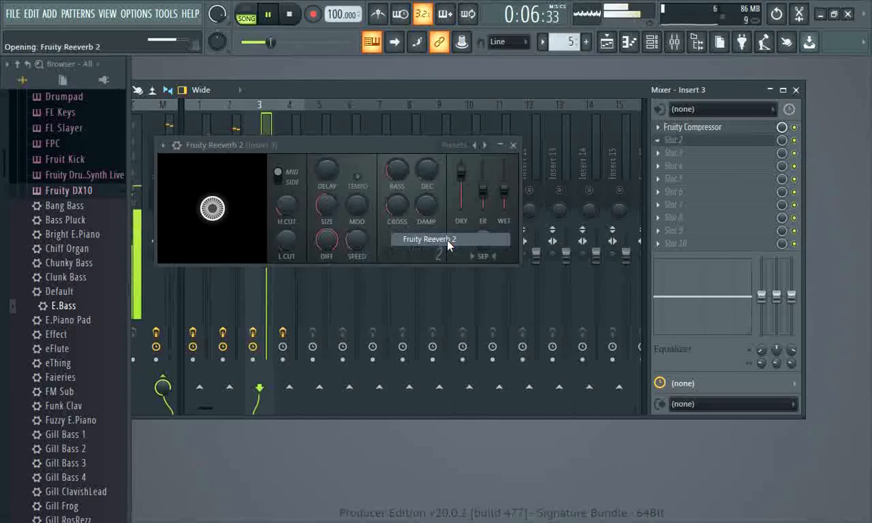
Step: Adjust the room shape and wet level of Insert 3's Fruity Reeverb 2 by ear, and close the reverb window
left_click_drag(207, 215, 218, 280)
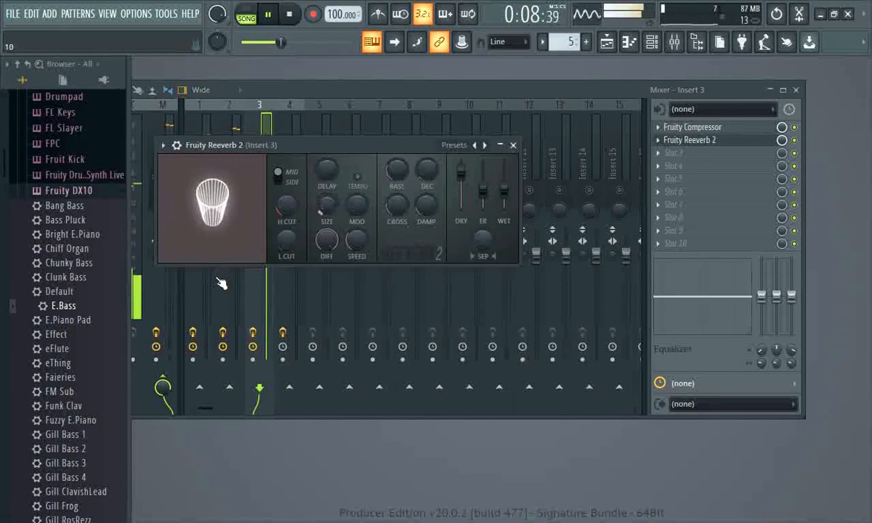
left_click_drag(504, 189, 506, 199)
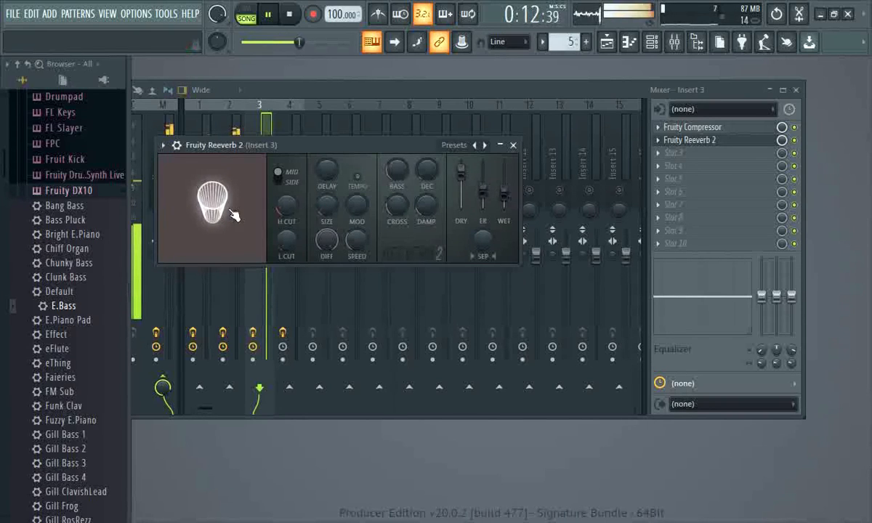
left_click_drag(214, 210, 218, 177)
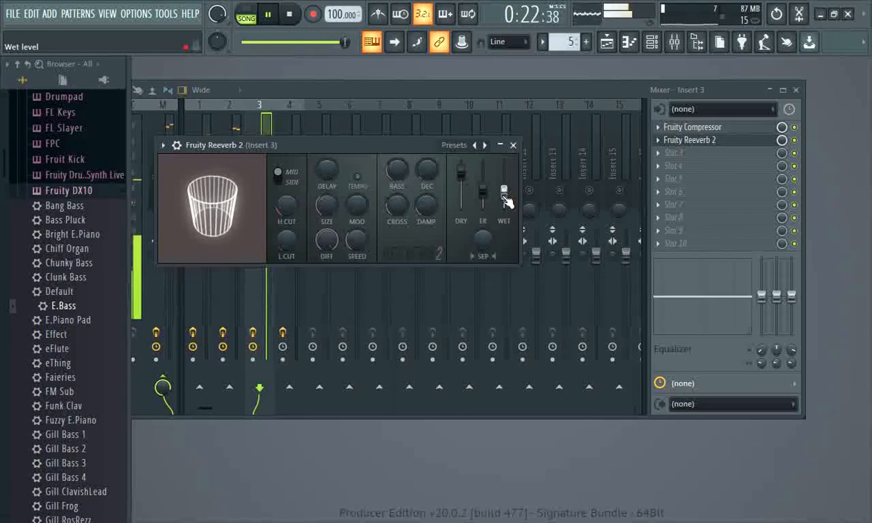
left_click(513, 145)
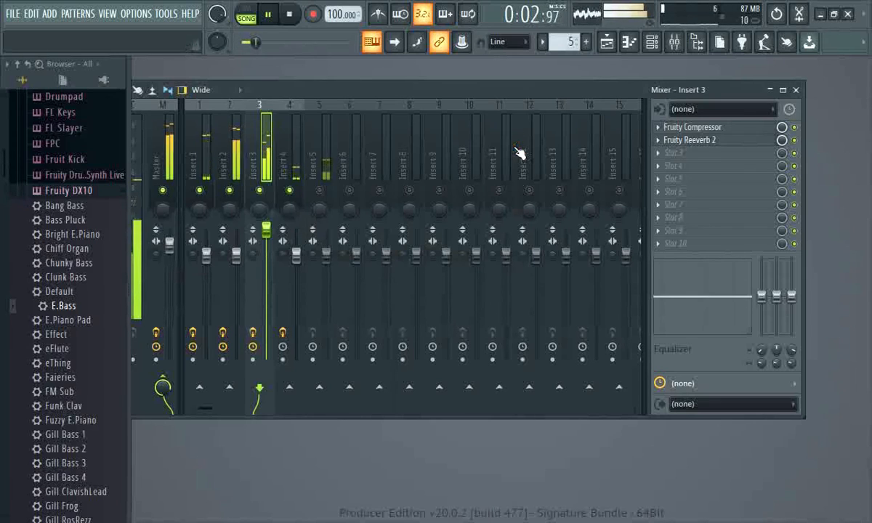
Step: Unmute Insert 5 and load Fruity Compressor in its first effect slot
left_click(323, 198)
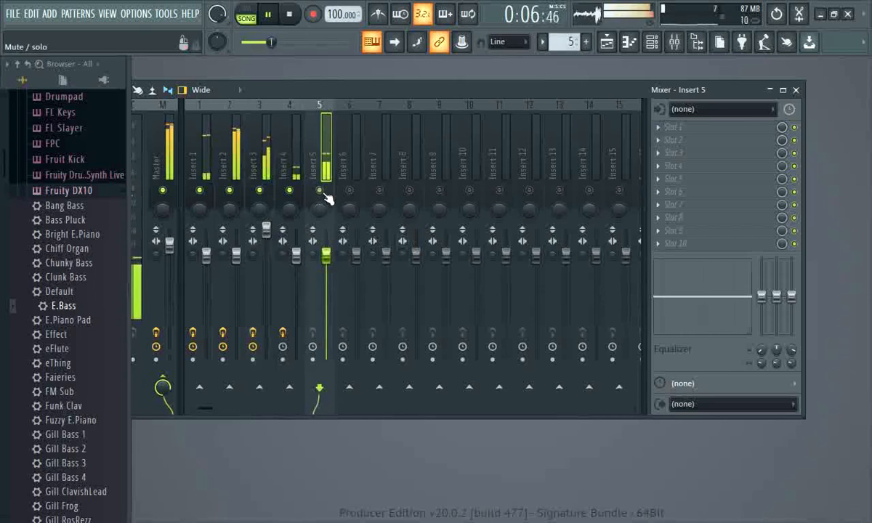
left_click(672, 128)
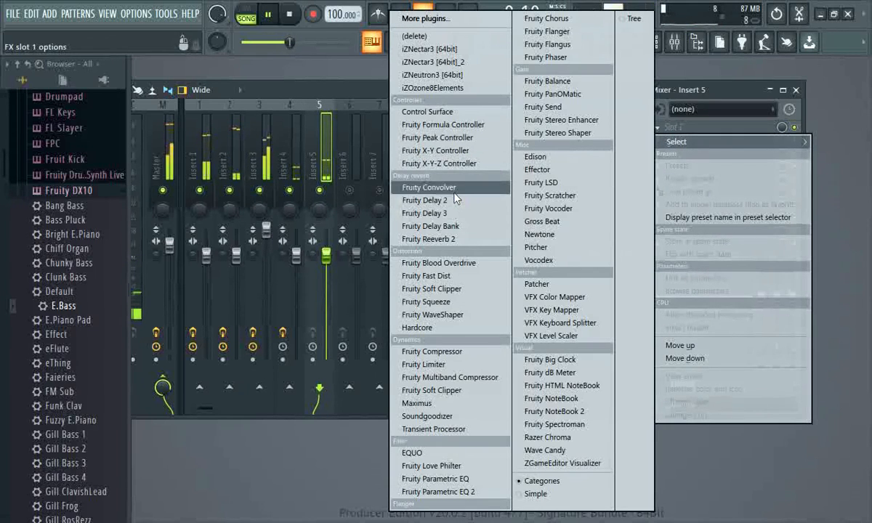
left_click(431, 351)
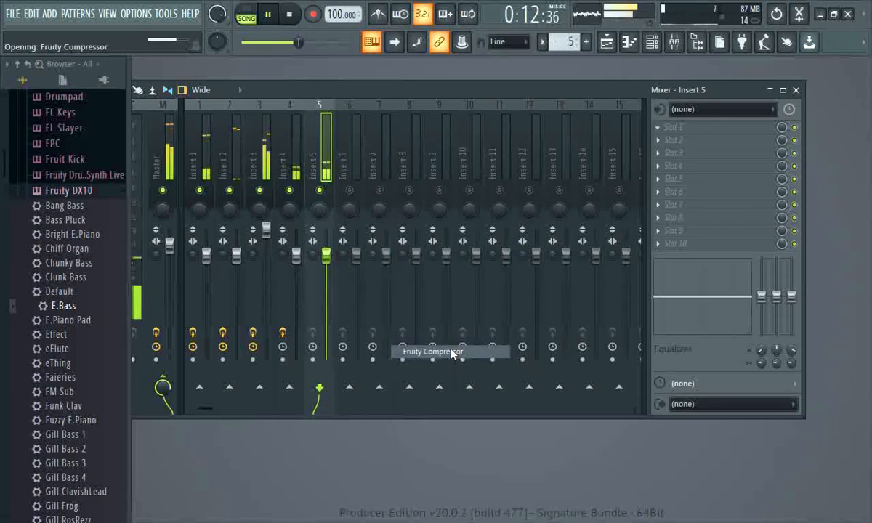
Step: Set Insert 5's compressor to threshold -12.9 dB, gain 7.2 dB, attack 55.1 ms and release 307 ms, and close its window
left_click_drag(459, 229, 457, 216)
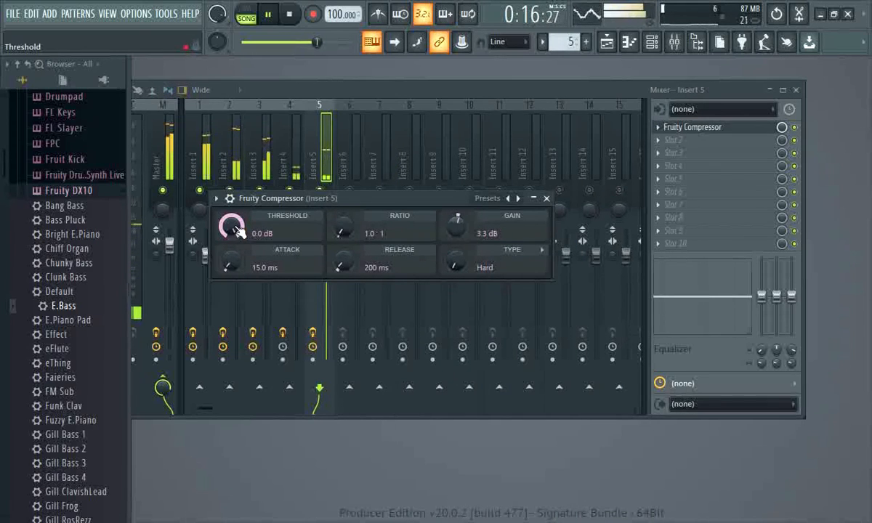
left_click_drag(235, 230, 231, 246)
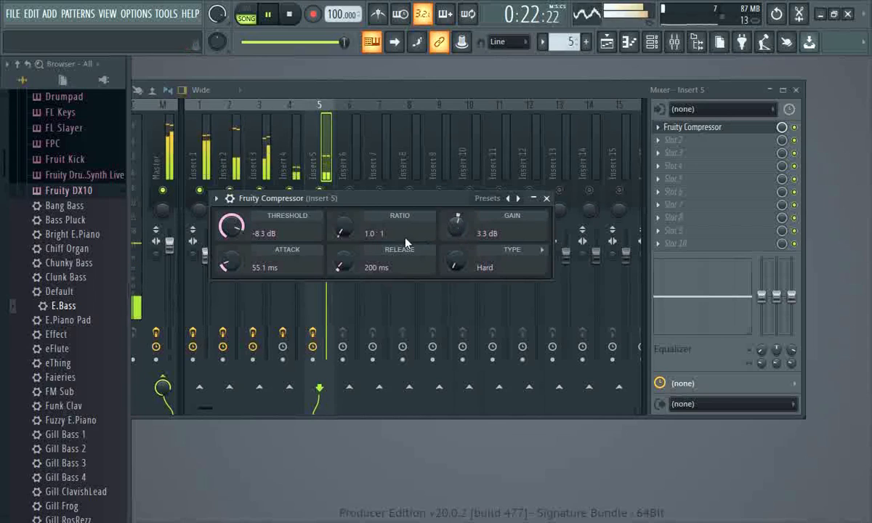
left_click_drag(349, 266, 342, 245)
left_click_drag(459, 228, 456, 224)
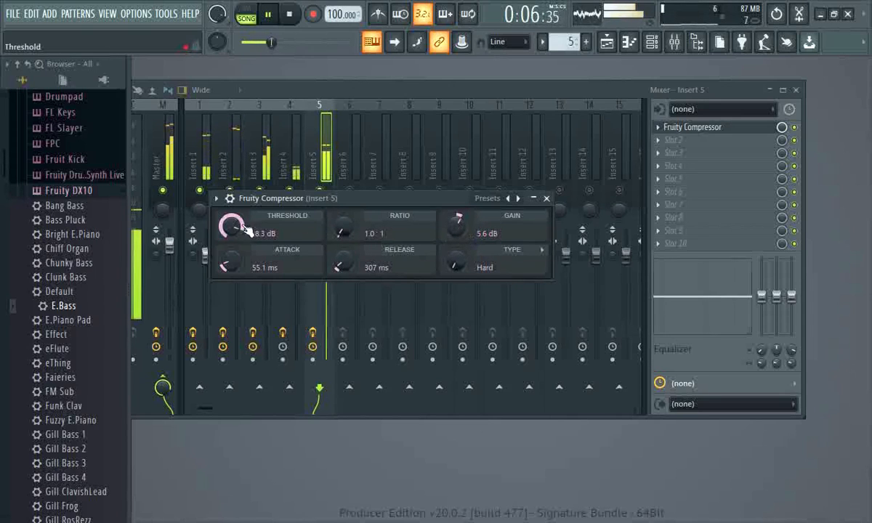
left_click_drag(247, 230, 247, 242)
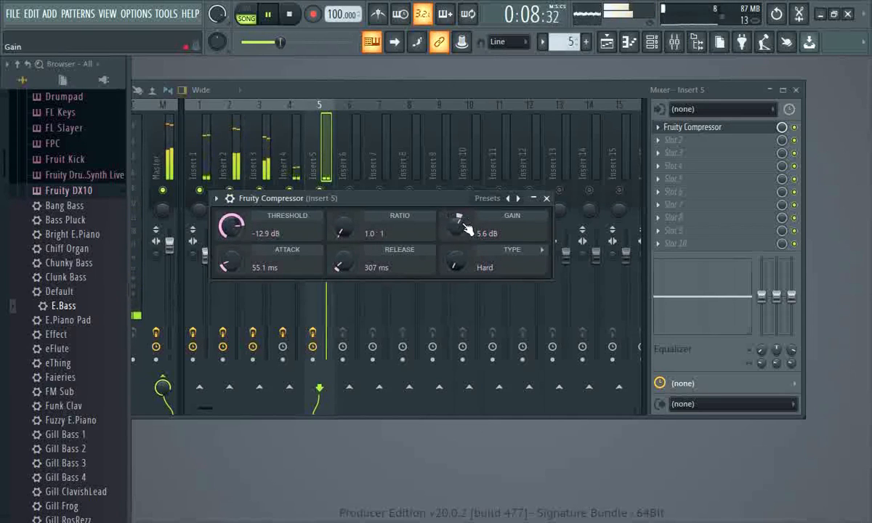
scroll(463, 230, "up", 2)
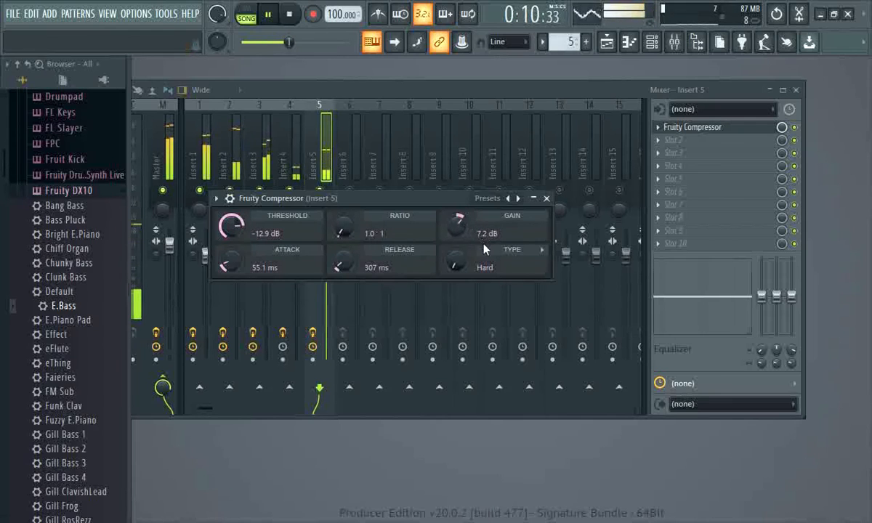
left_click(547, 198)
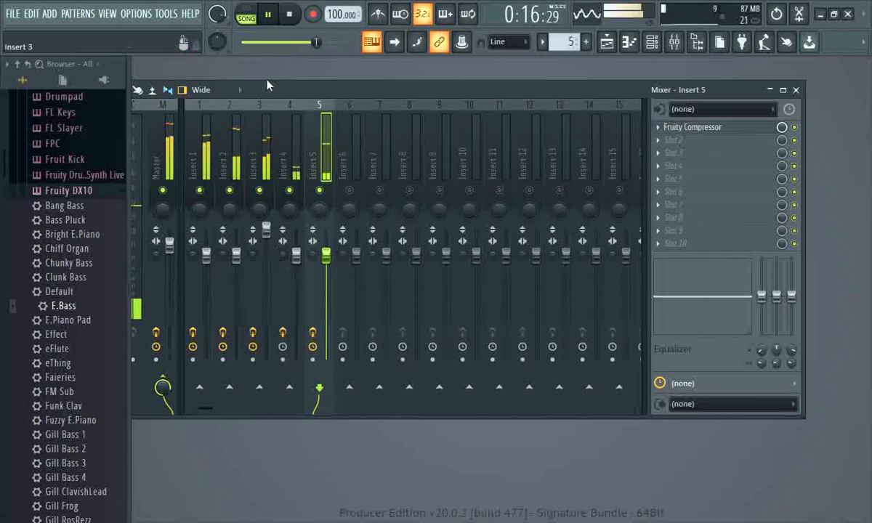
Step: Lower Insert 3's volume fader slightly in the repositioned mixer, close the mixer and stop playback
left_click_drag(322, 90, 361, 113)
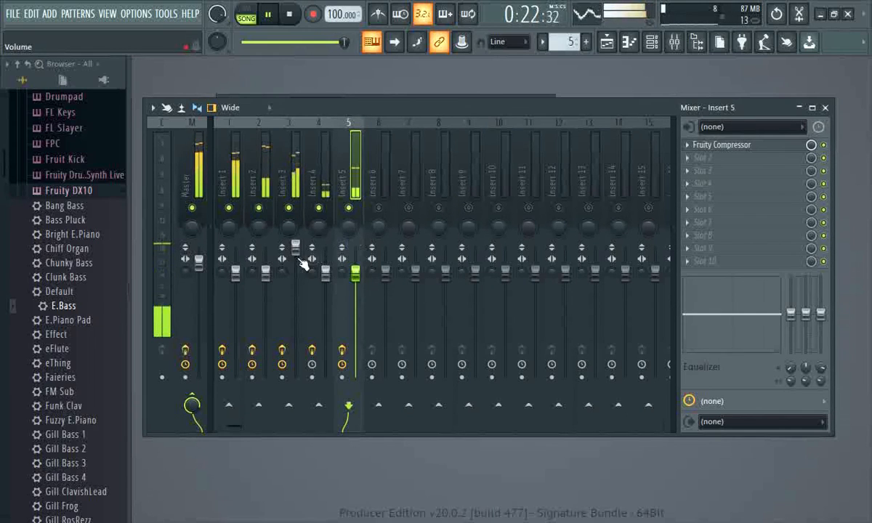
left_click_drag(296, 248, 302, 278)
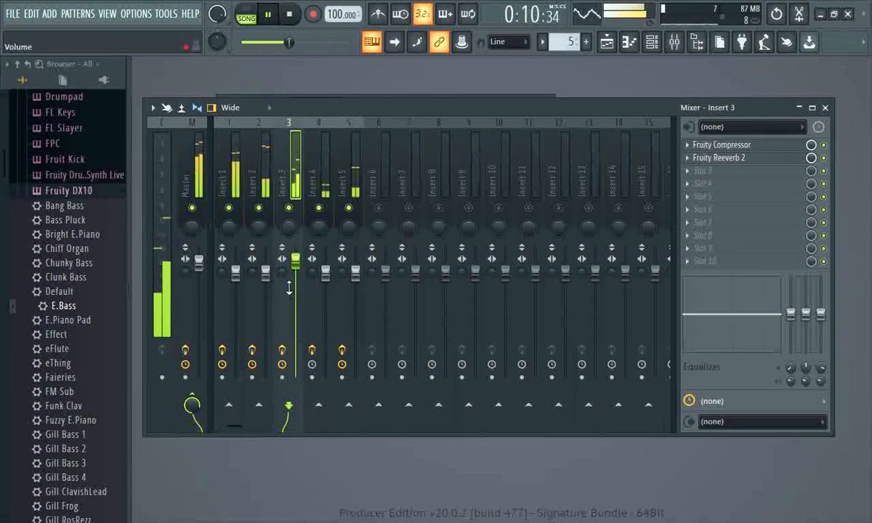
left_click(825, 109)
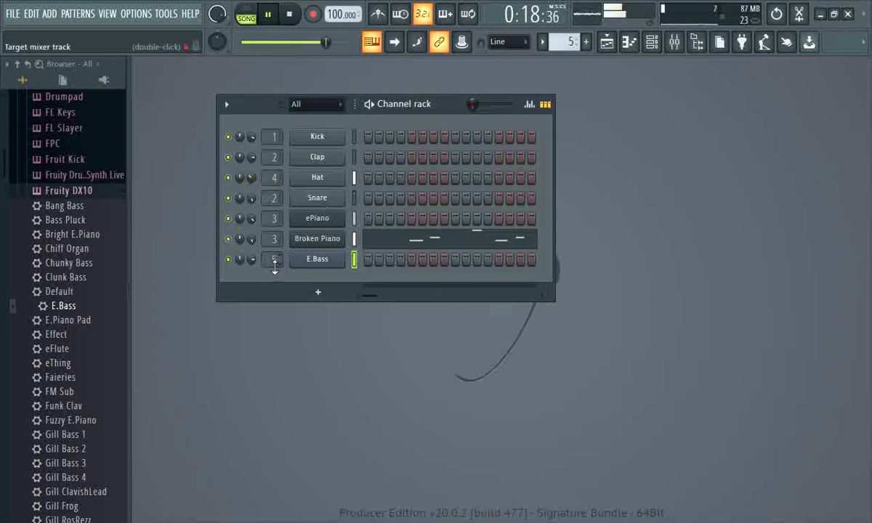
key("space")
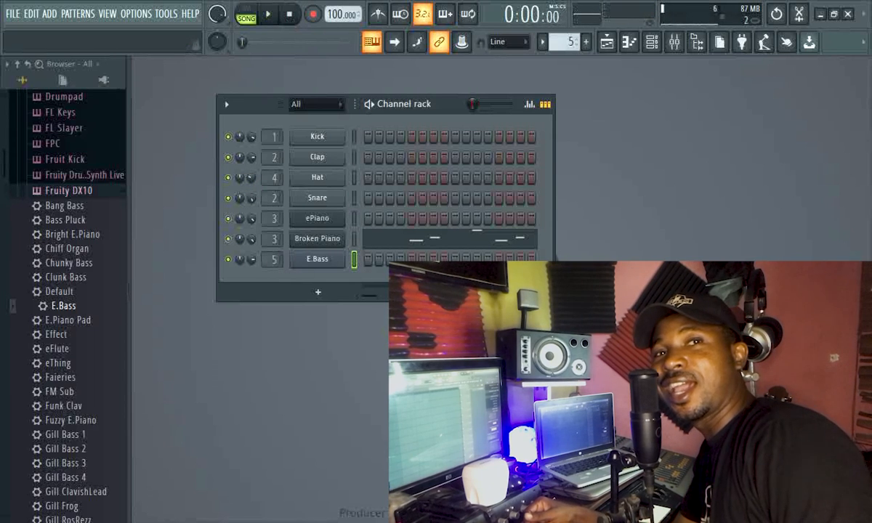